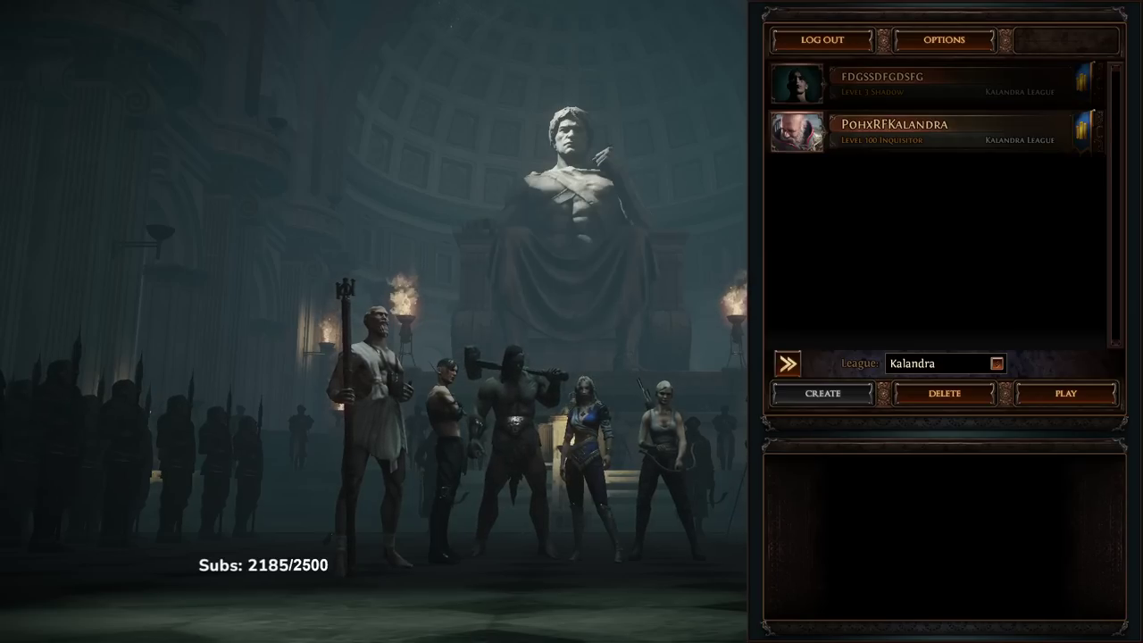
Enter the game with the level 100 Inquisitor and travel from the Forest Encampment waypoint to the hideout
double_click(847, 148)
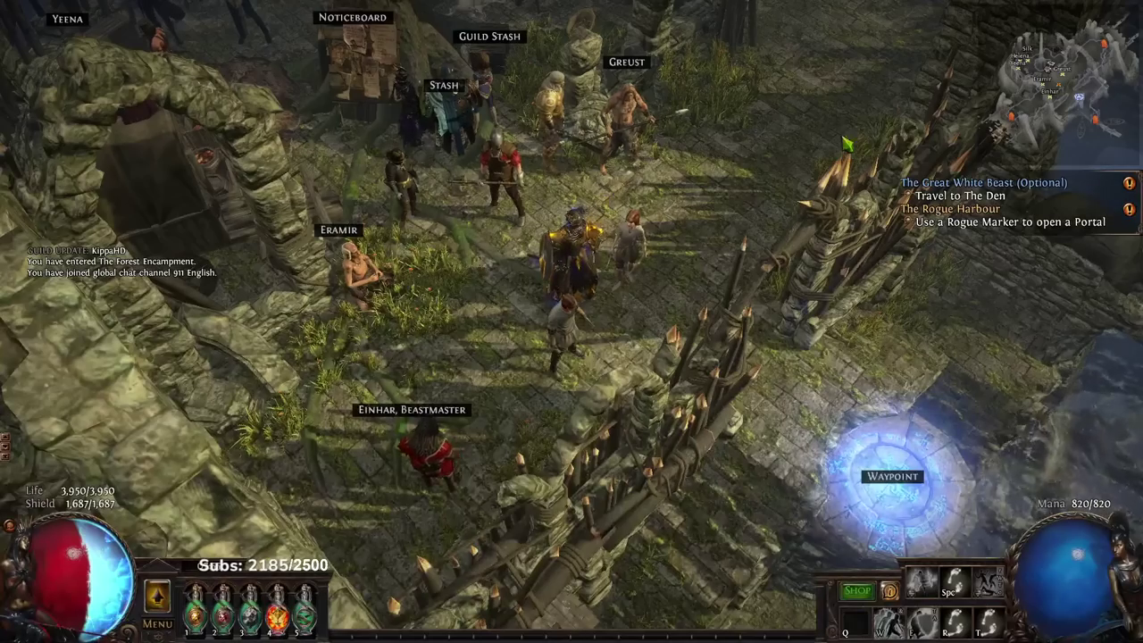
left_click(892, 476)
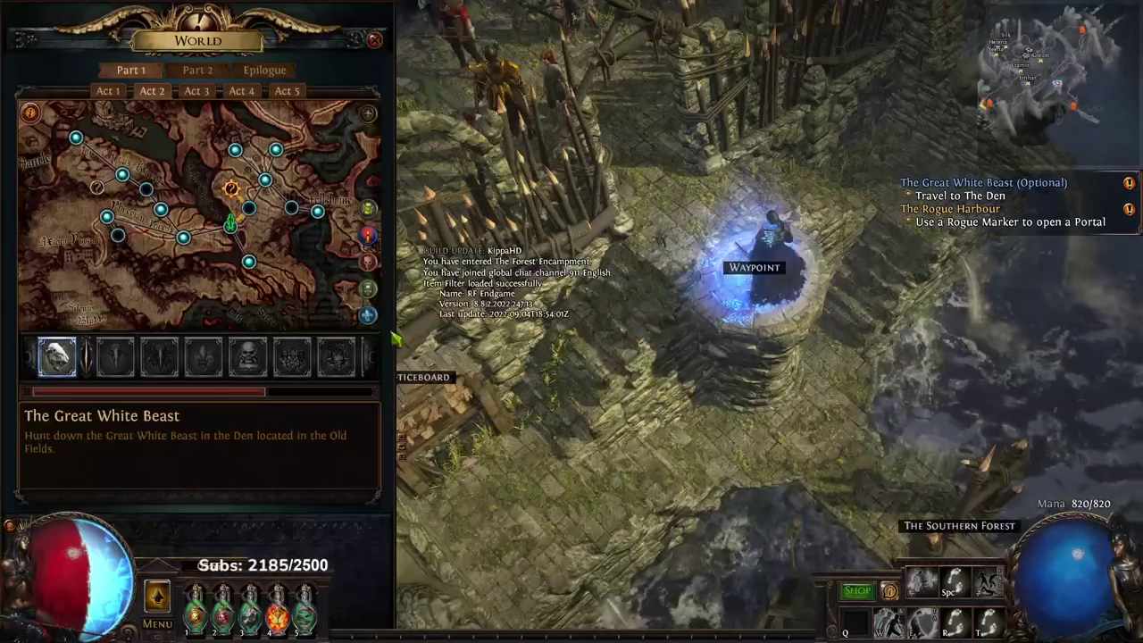
left_click(368, 314)
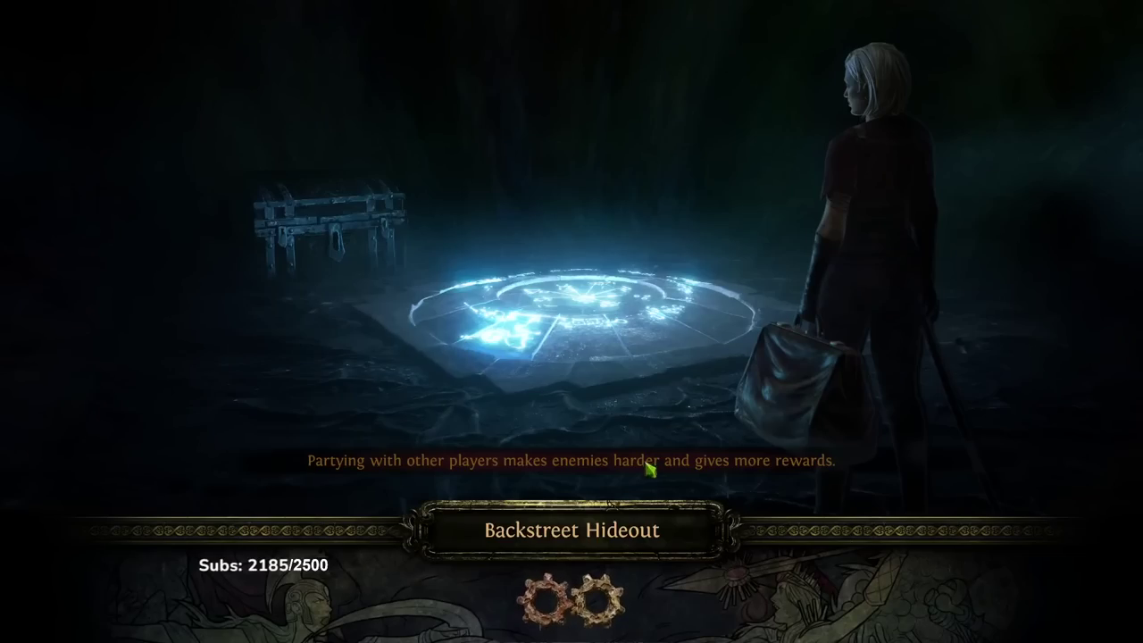
key("i")
left_click(590, 498)
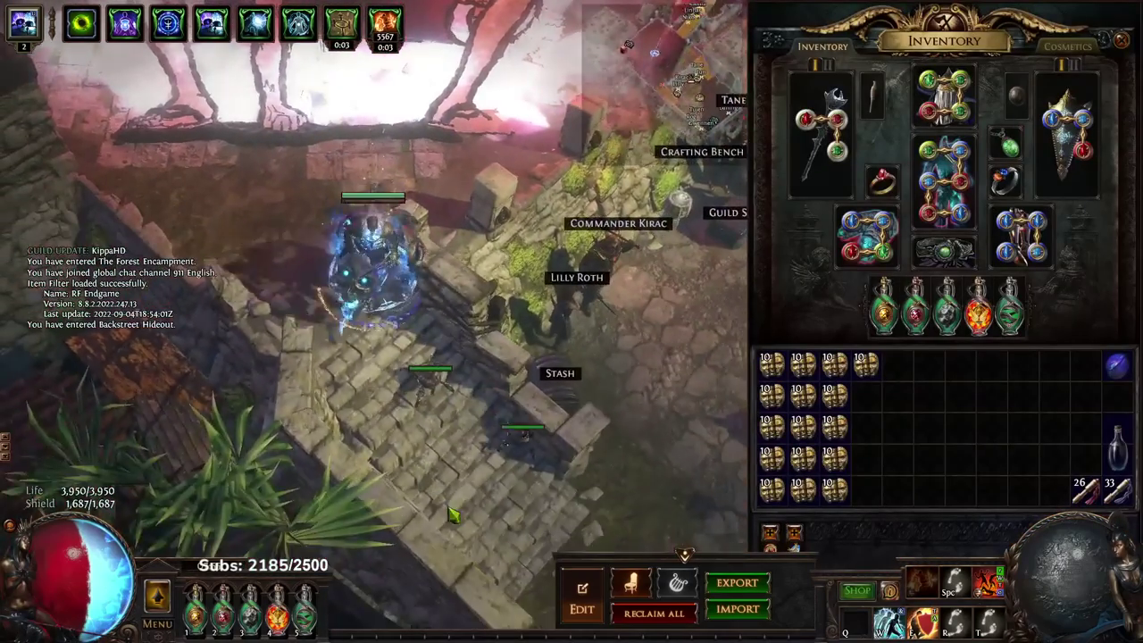
key("p")
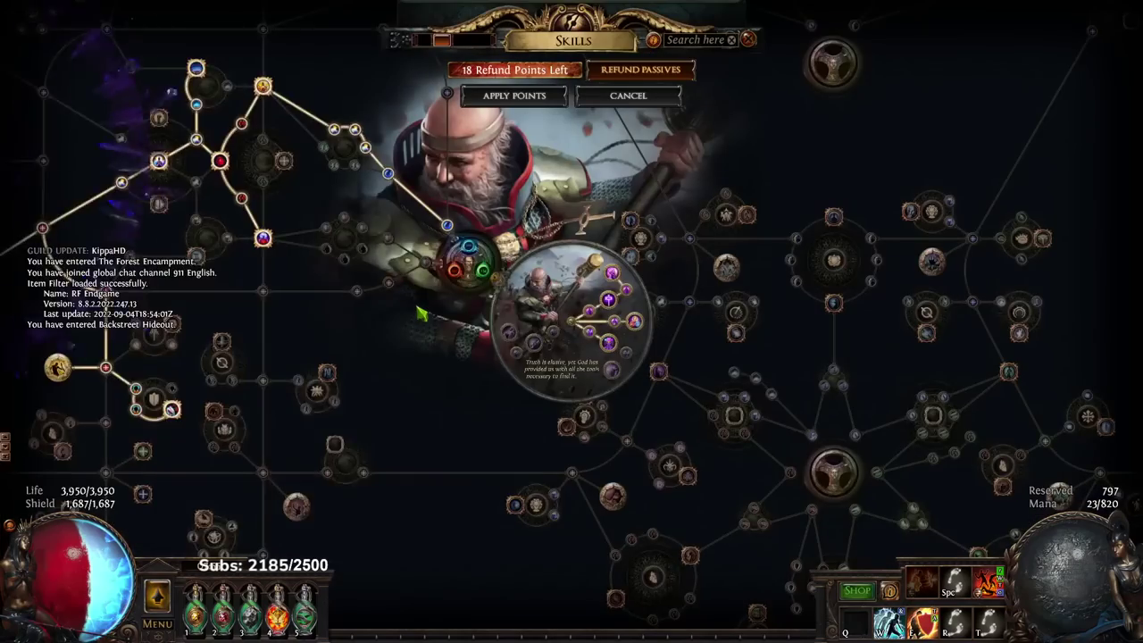
key("o")
key("Escape")
Move to the open area near the map device, activate Righteous Fire and read its skill details
left_click(664, 340)
key("e")
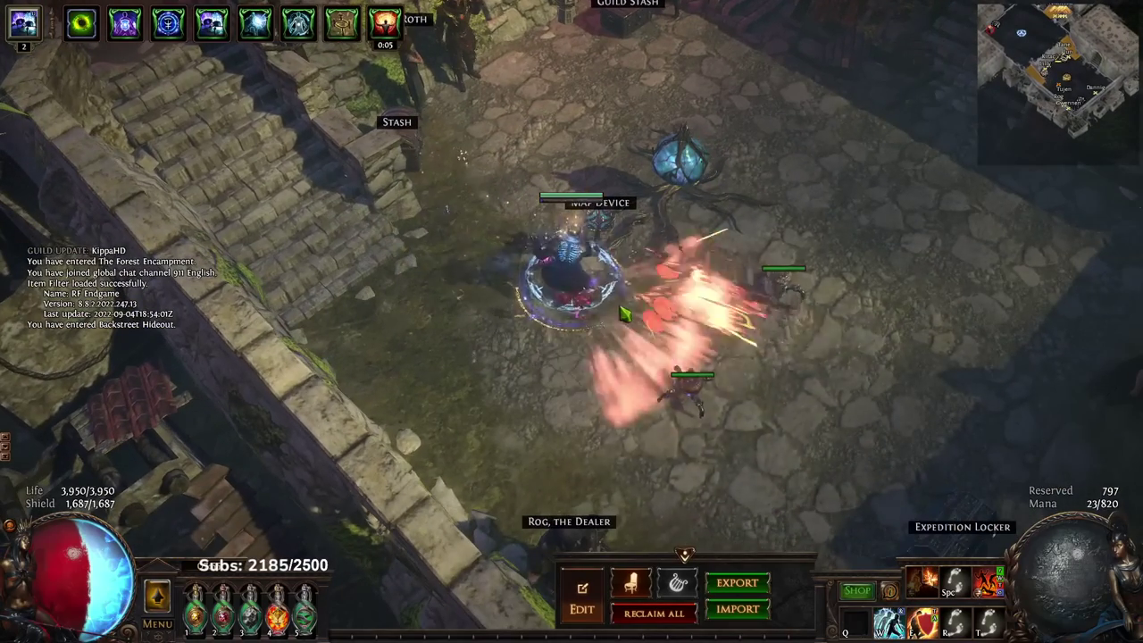
key("ctrl+q")
key("ctrl")
mouse_move(925, 632)
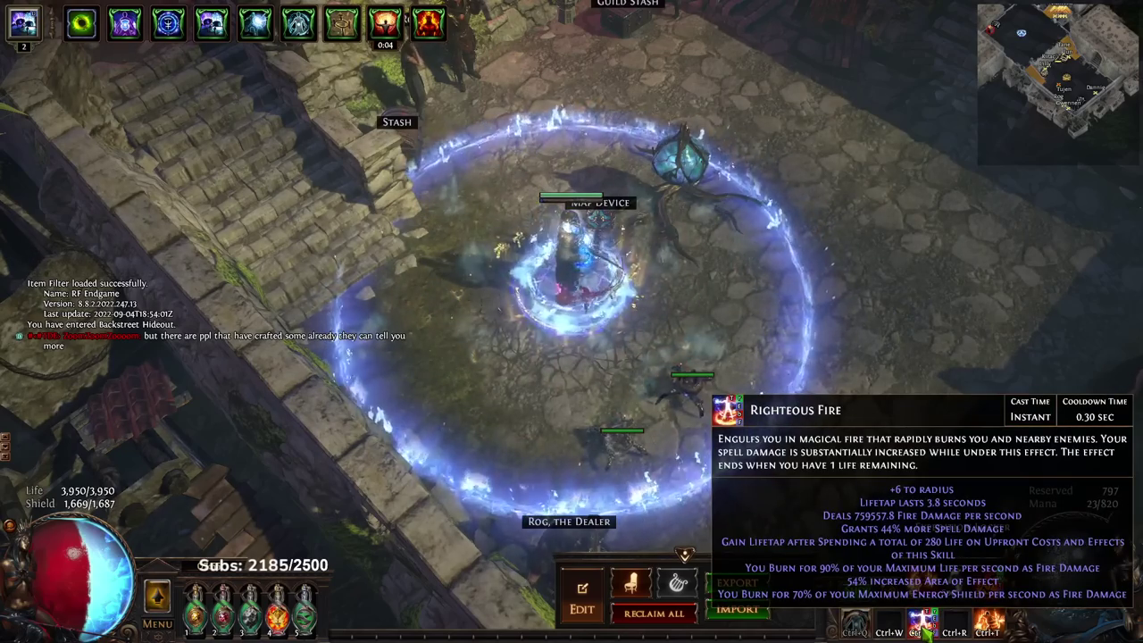
key("ctrl")
key("e")
key("ctrl")
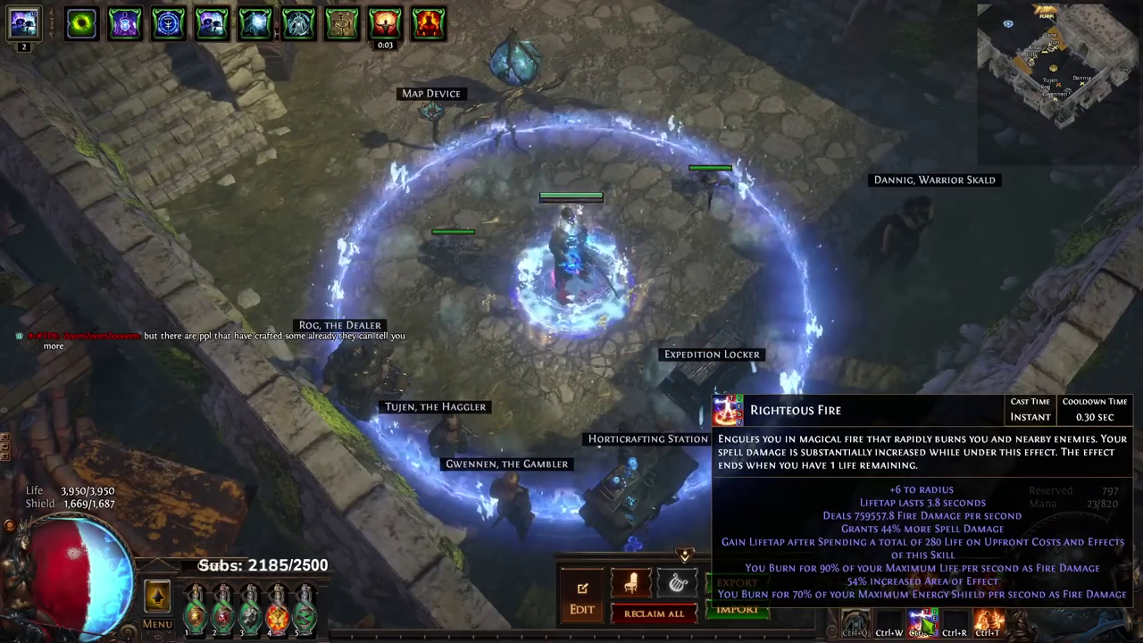
key("ctrl")
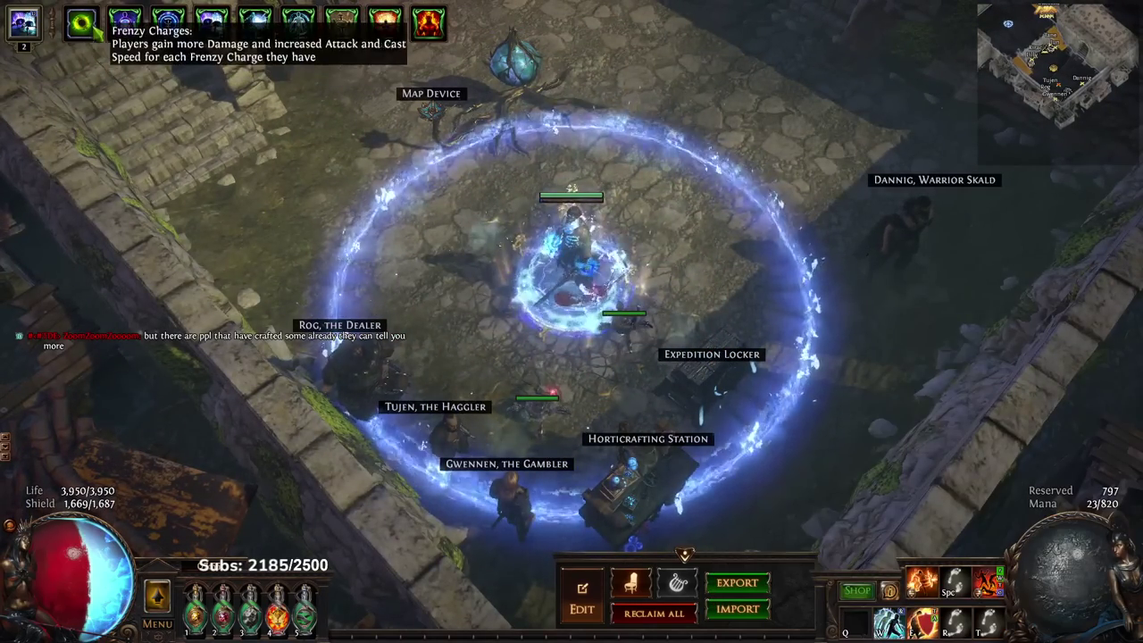
Inspect the Sadist passive in the elemental damage jewel cluster on the passive skill tree
key("p")
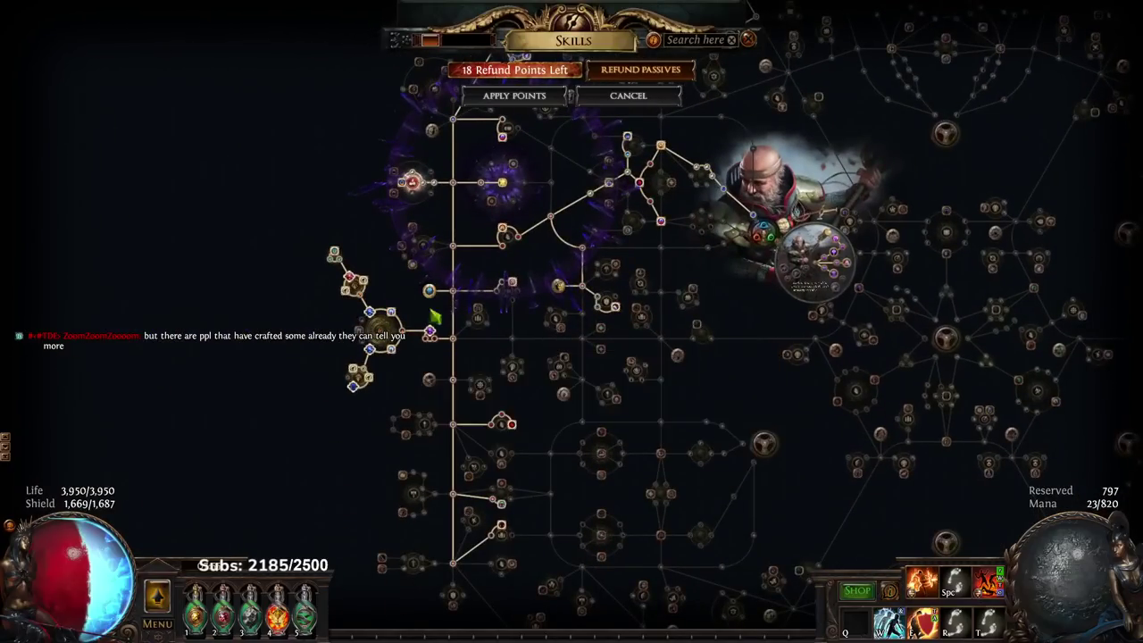
scroll(406, 357, "up", 3)
scroll(394, 356, "up", 2)
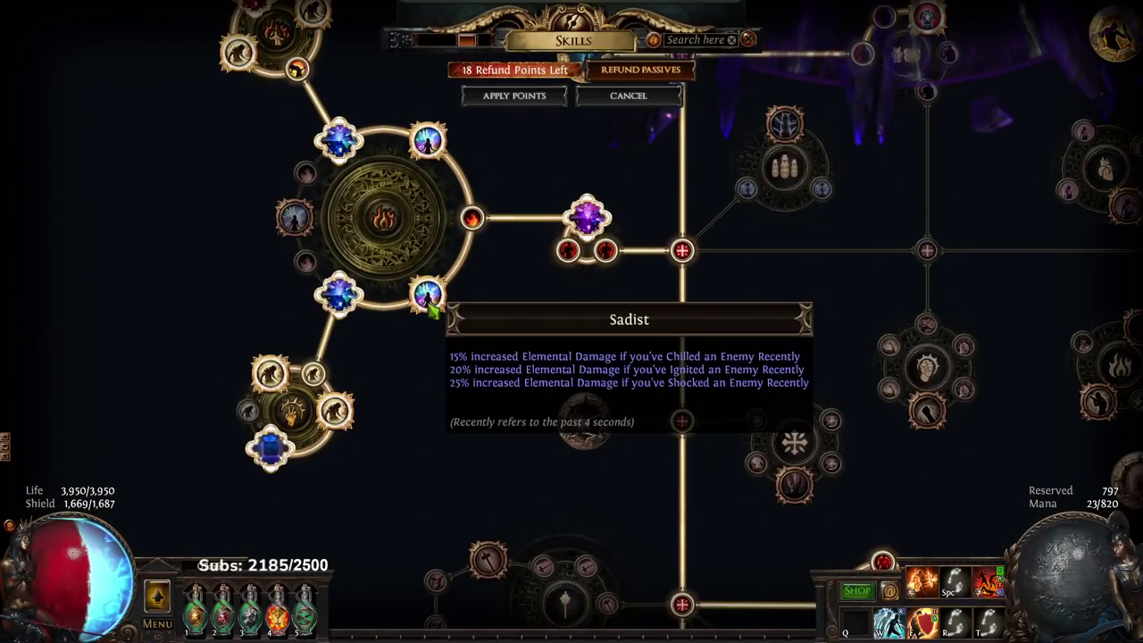
key("p")
Show the character's defence stats and activate all five flasks while moving around the hideout
key("c")
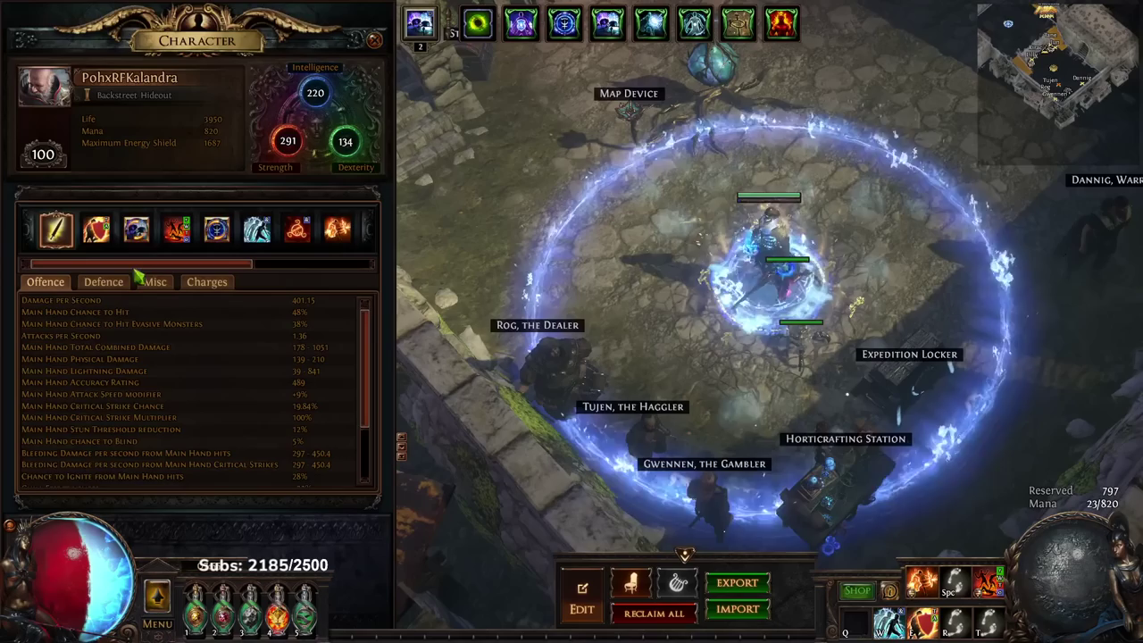
left_click(110, 281)
key("ctrl")
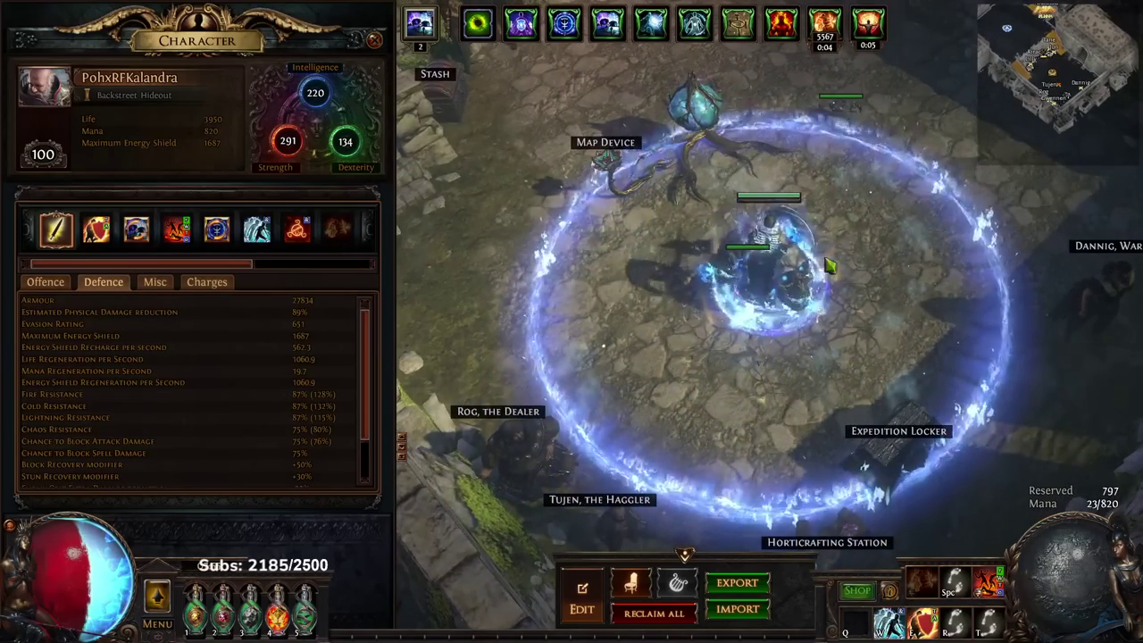
key("1")
key("2")
key("3")
key("4")
key("5")
key("e")
left_click(809, 363)
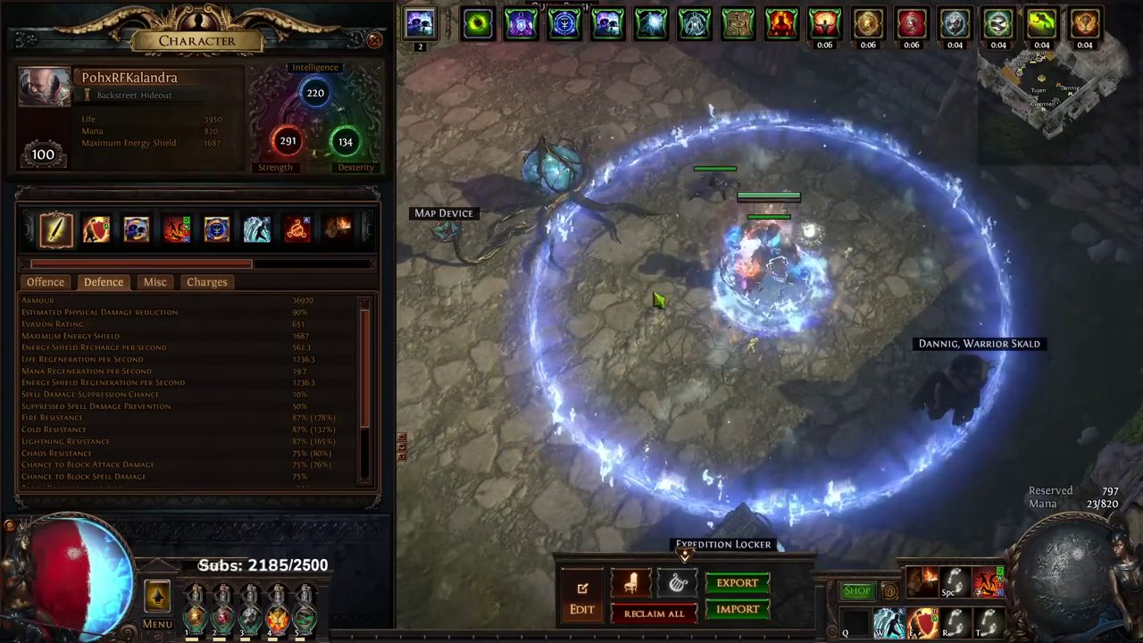
Review the resistance, block and avoidance entries further down the defence stats while the flasks are active
key("e")
scroll(313, 420, "down", 1)
scroll(309, 425, "down", 3)
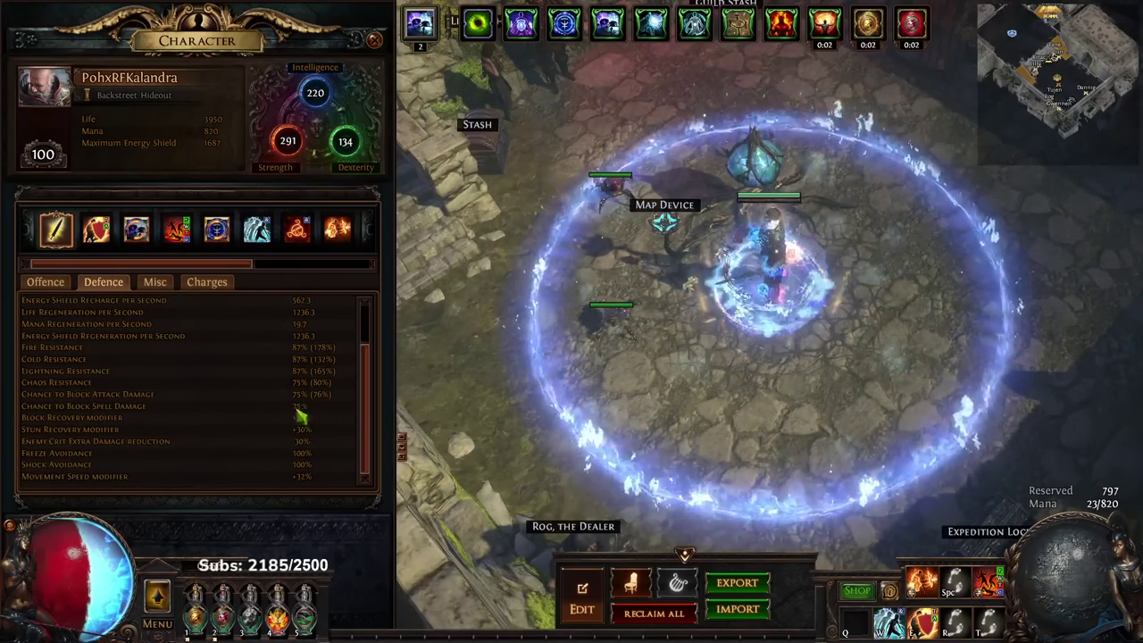
key("c")
Examine the equipped amulet and body armour alongside the character's regeneration and armour stats
key("i")
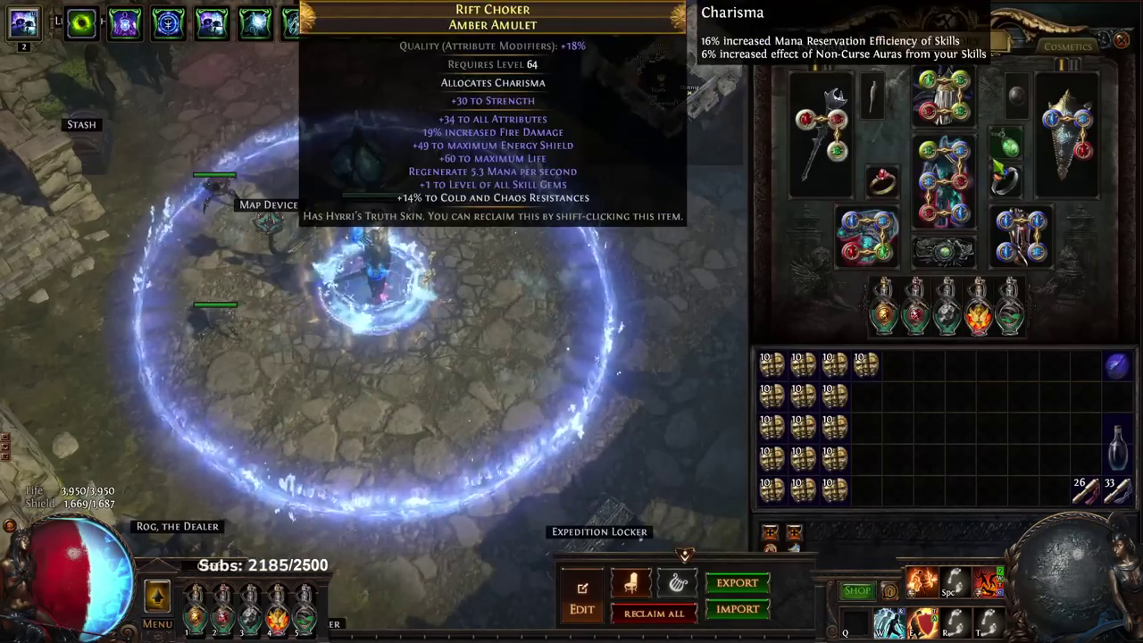
key("c")
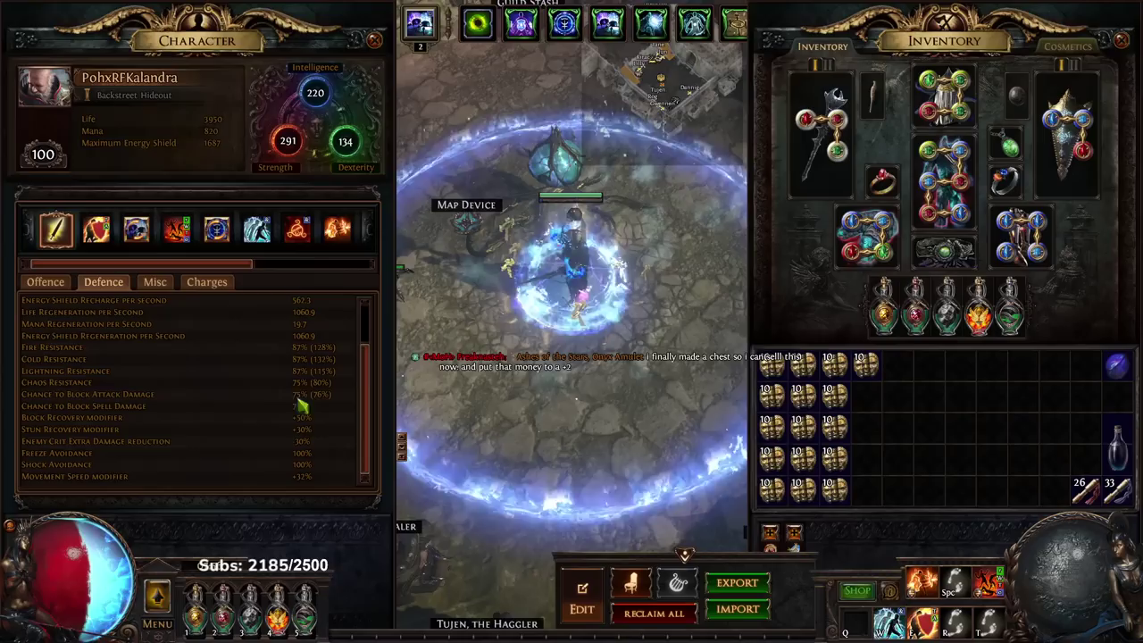
mouse_move(52, 563)
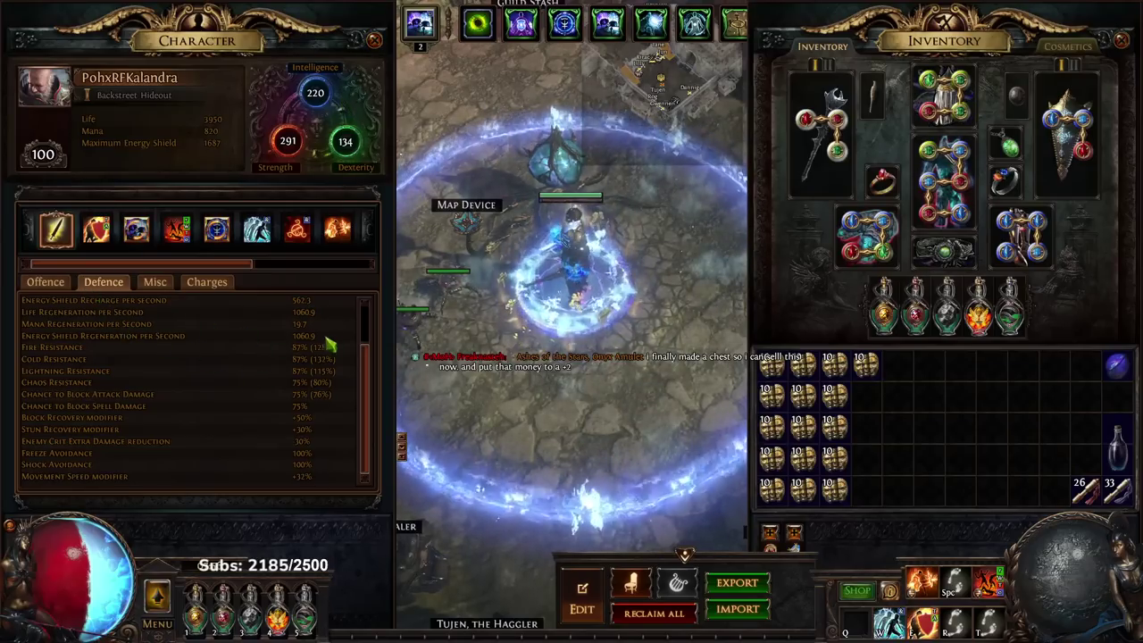
scroll(322, 335, "up", 2)
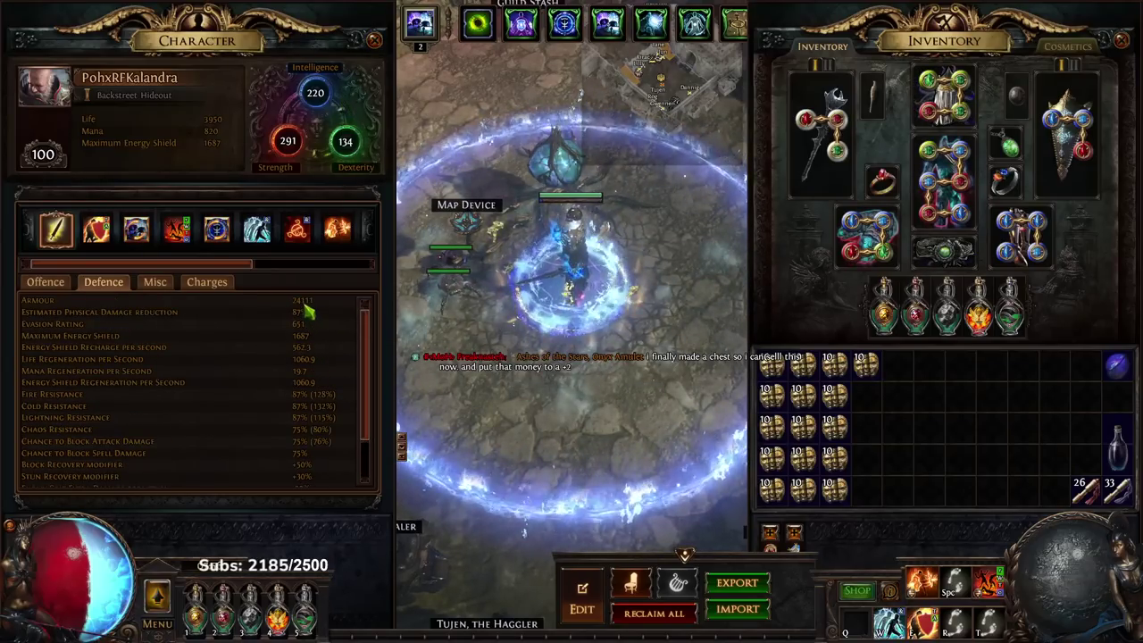
mouse_move(933, 178)
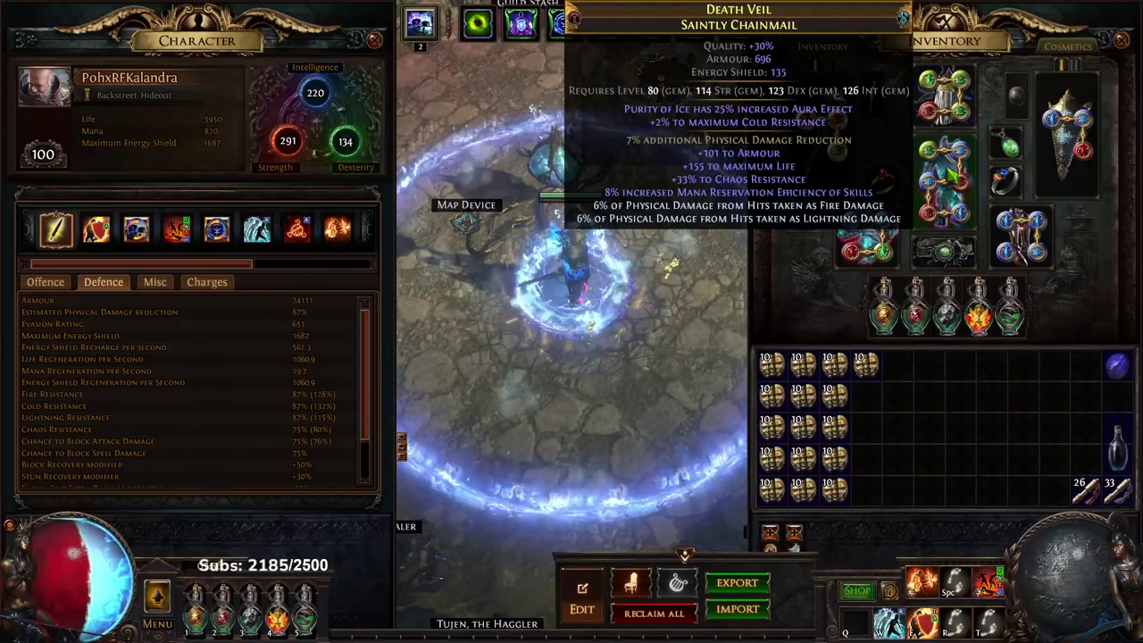
Inspect the socketed Watcher's Eye jewel on the passive skill tree and look over the other allocated passives
key("p")
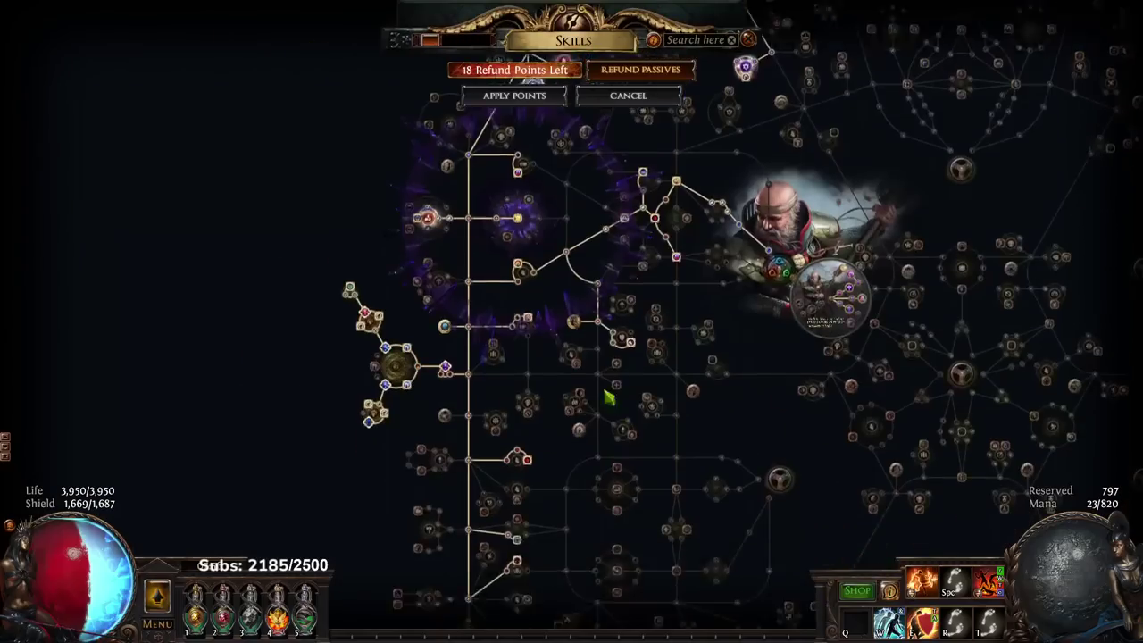
scroll(542, 344, "up", 4)
mouse_move(475, 286)
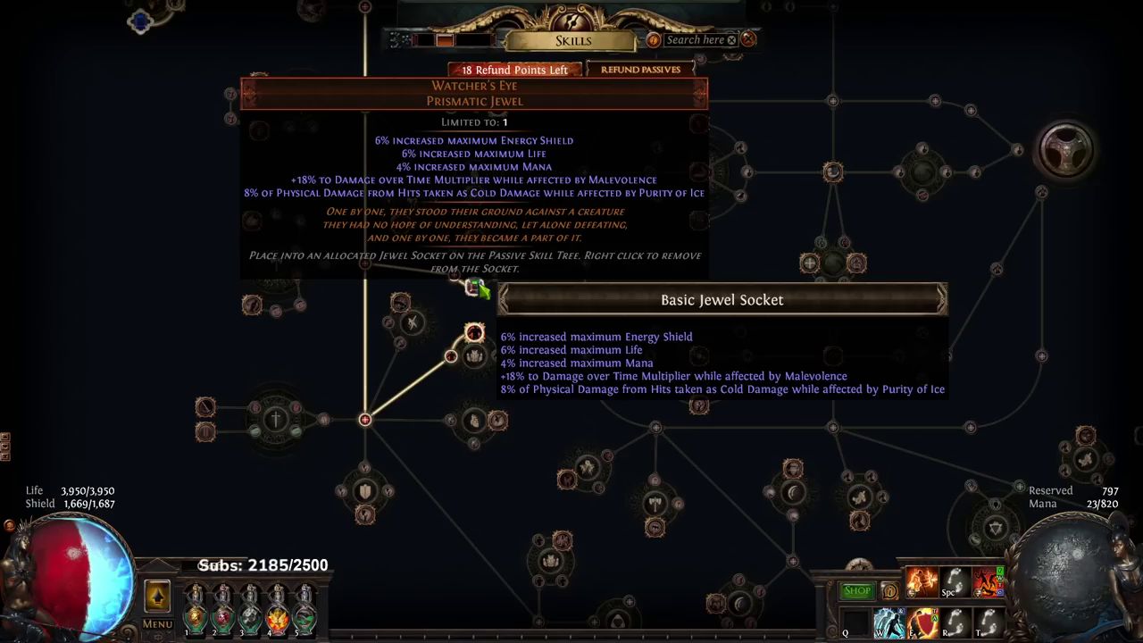
left_click(476, 286)
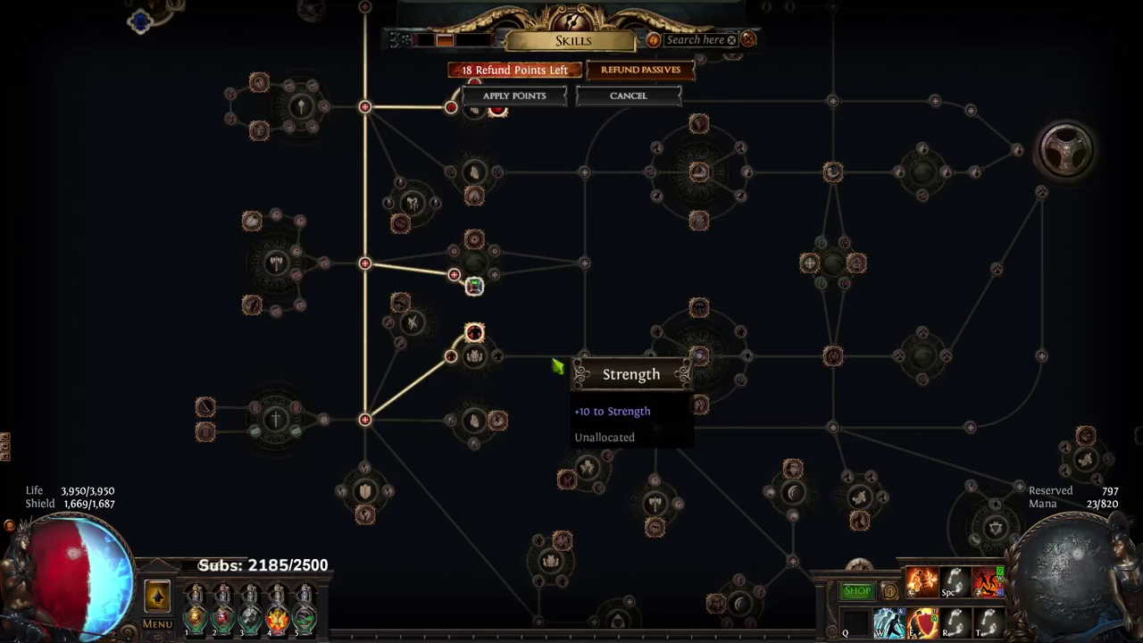
left_click_drag(627, 114, 541, 344)
scroll(541, 344, "down", 1)
left_click_drag(692, 235, 622, 446)
left_click_drag(657, 362, 625, 402)
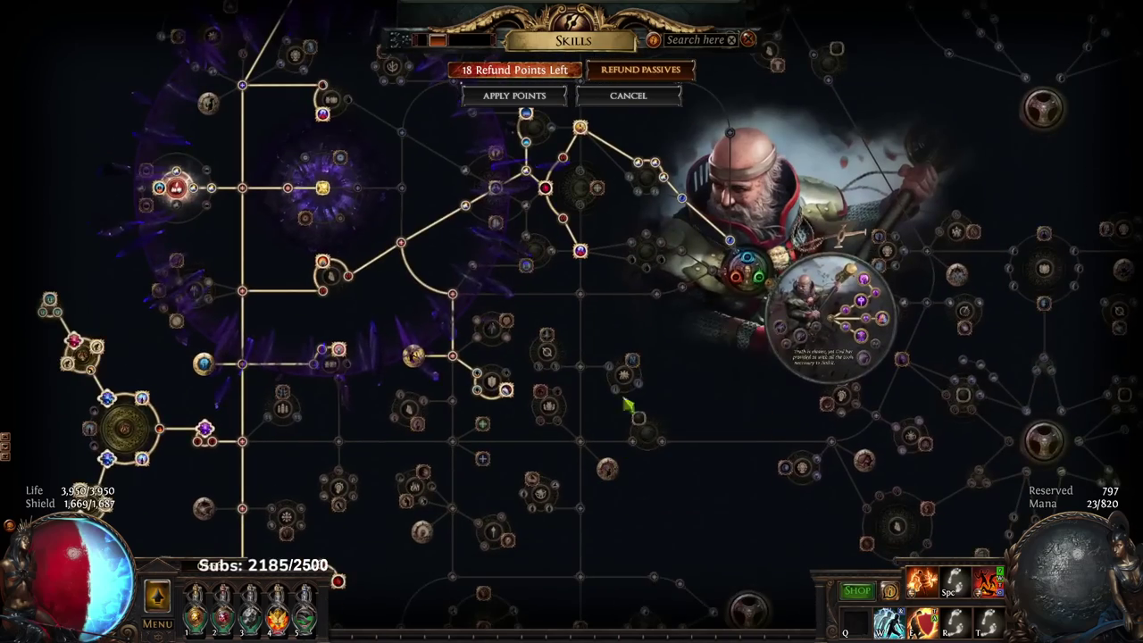
scroll(625, 403, "down", 1)
left_click_drag(700, 270, 638, 399)
key("p")
Show the character's offence stats together with the equipped items
key("i")
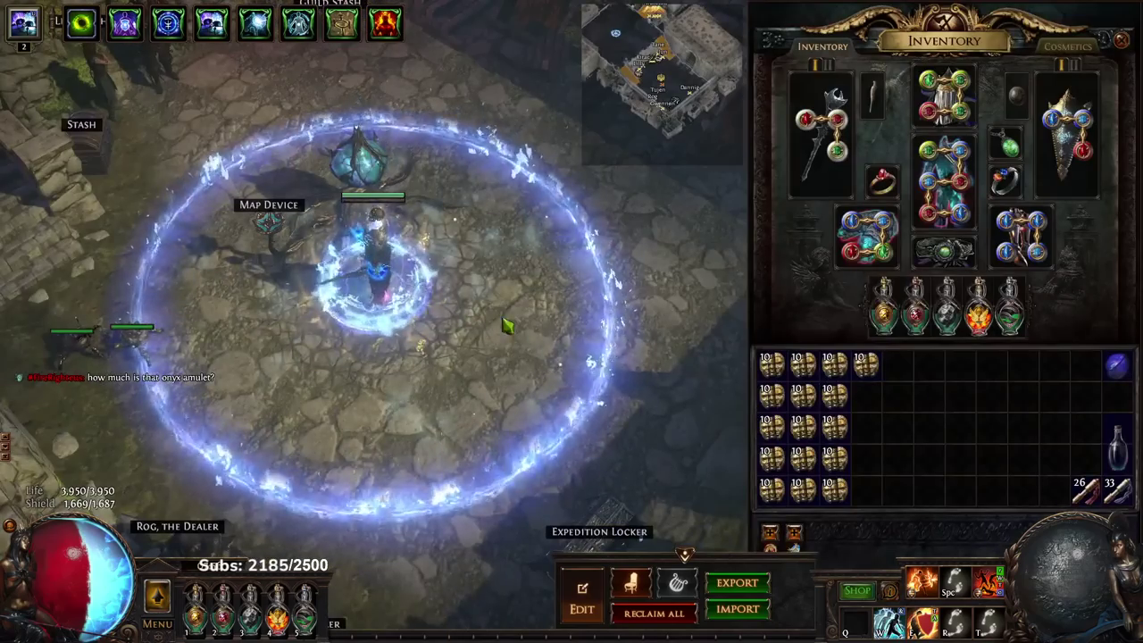
key("c")
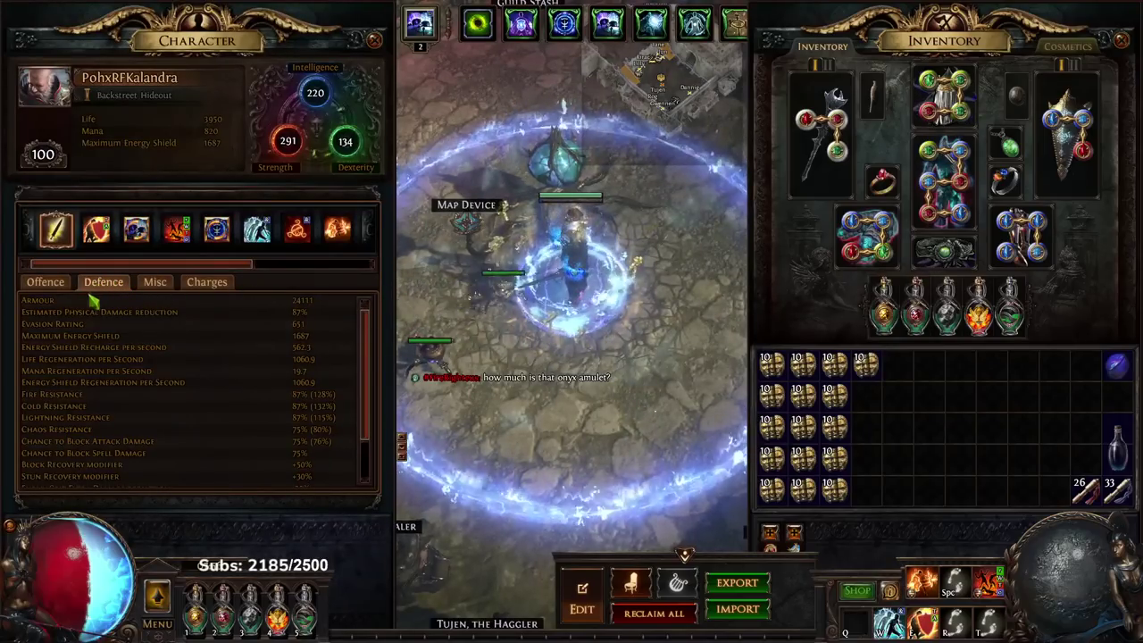
left_click(45, 282)
Check the character's play time and death count with the chat commands /played and /deaths
key("Return")
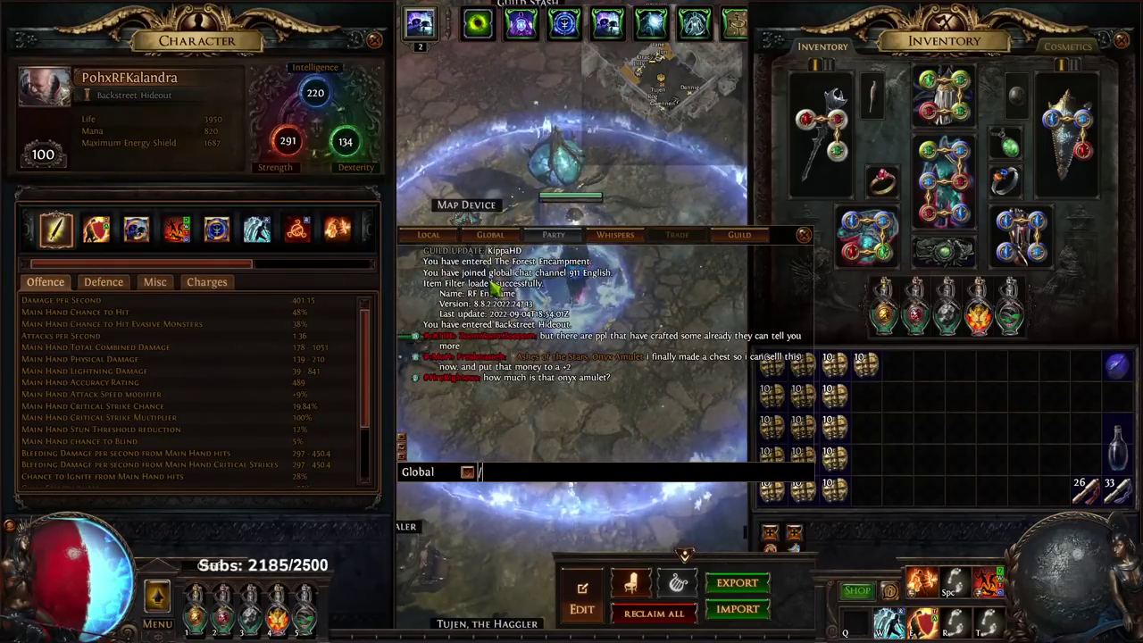
type("/played")
key("Return")
key("Return")
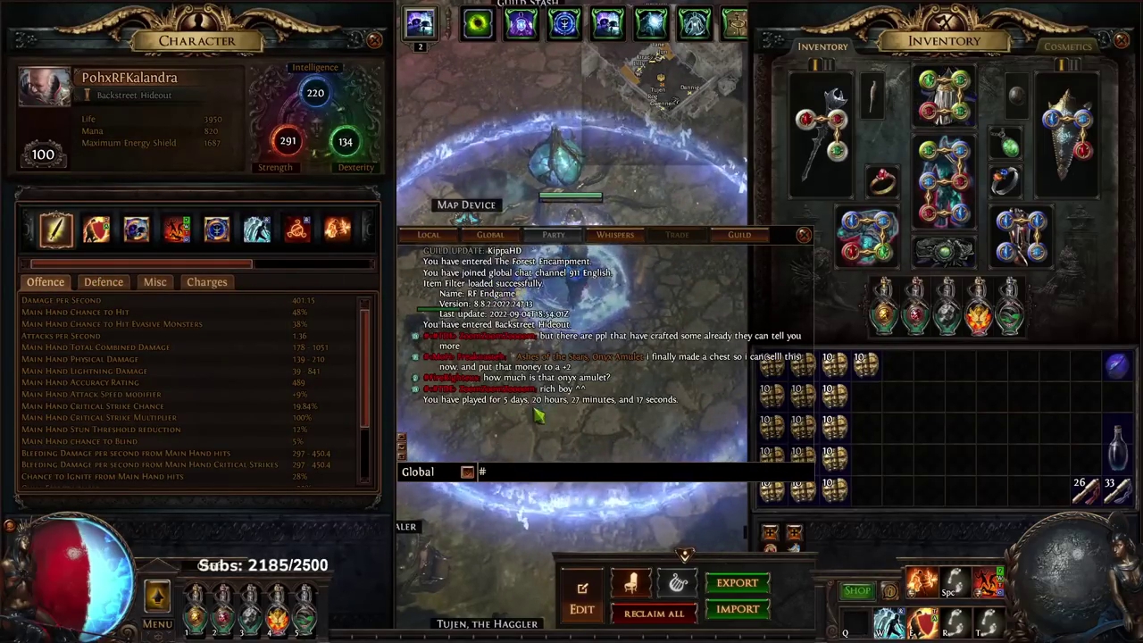
type("/deaths")
key("Return")
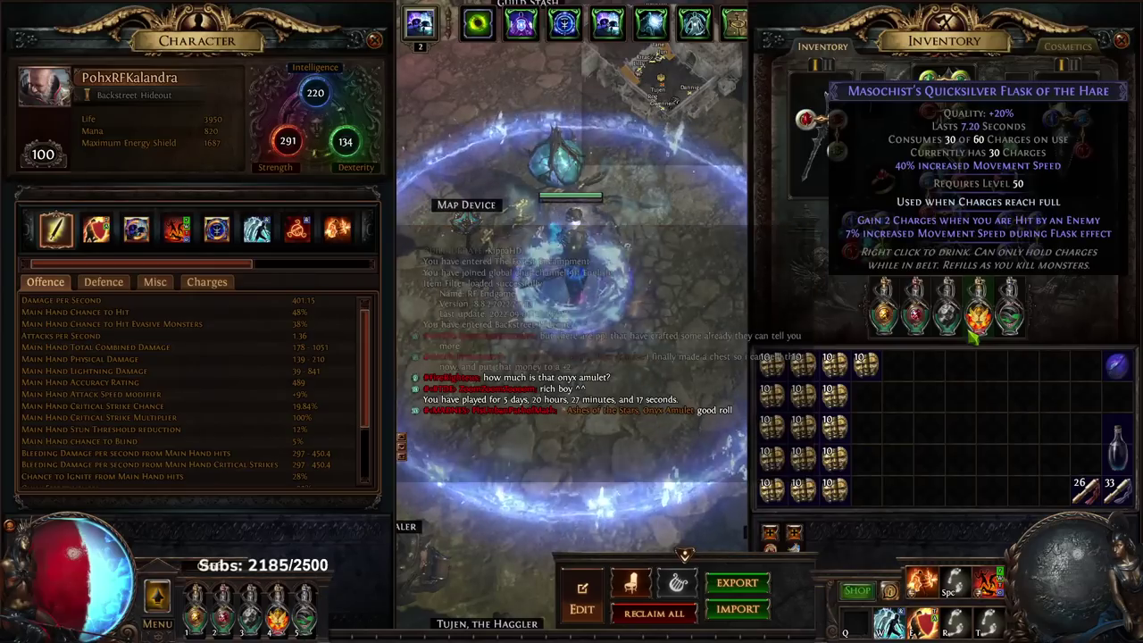
key("Return")
key("Escape")
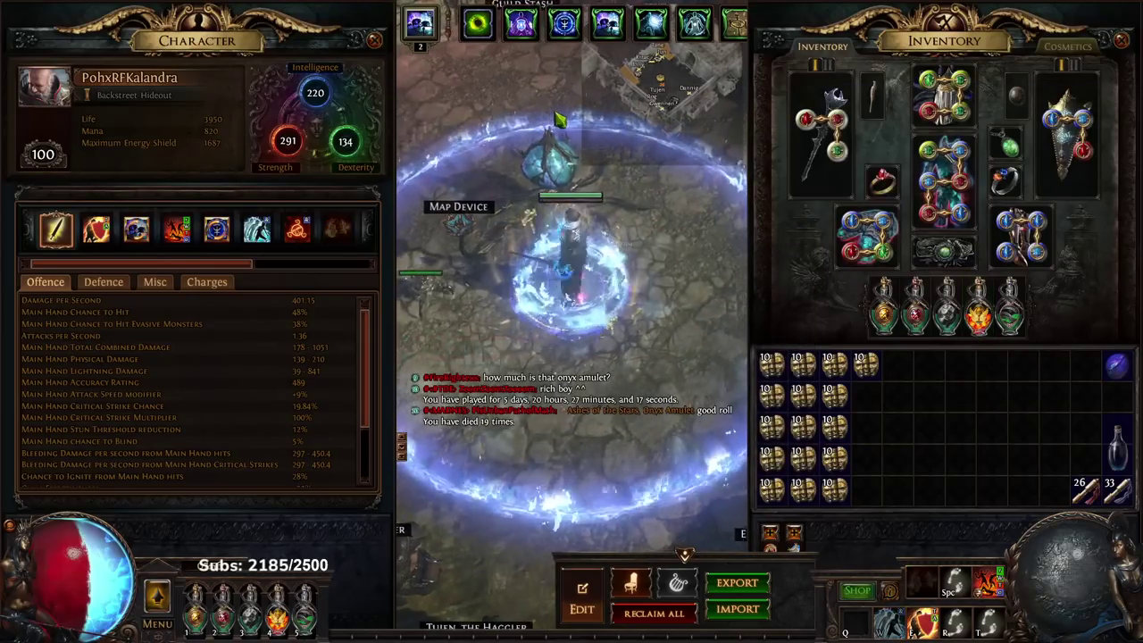
key("Escape")
Open the stash and transfer stacks of 10 Chaos Orbs from the inventory into it
left_click(429, 186)
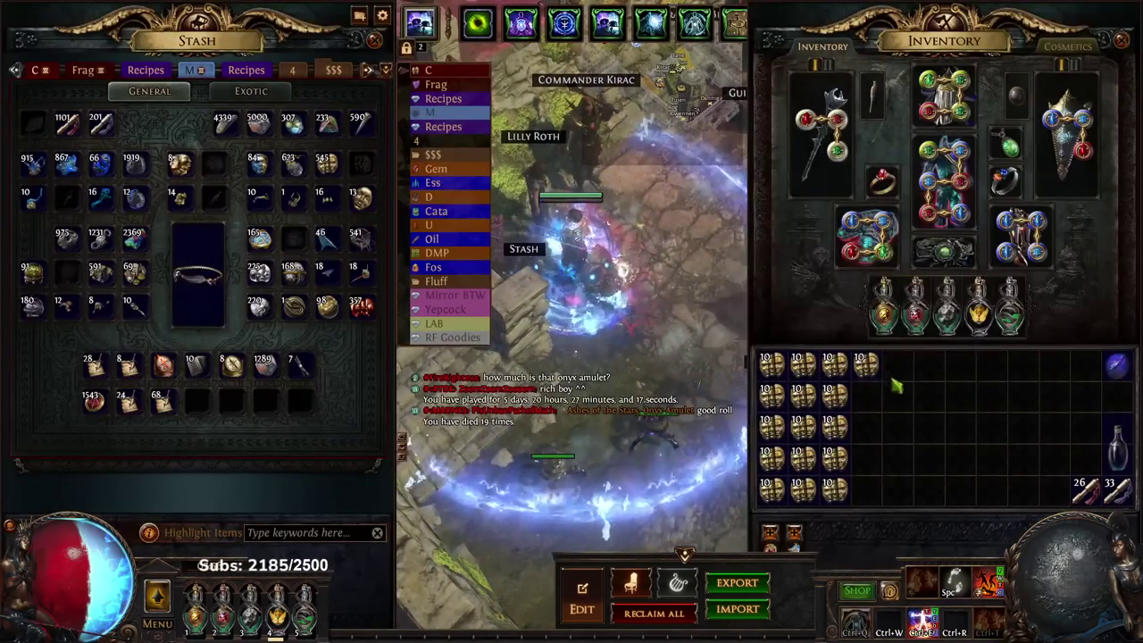
left_click(808, 399, "ctrl")
left_click(834, 397, "ctrl")
left_click(834, 427, "ctrl")
left_click(804, 429, "ctrl")
left_click(774, 428, "ctrl")
left_click(774, 458, "ctrl")
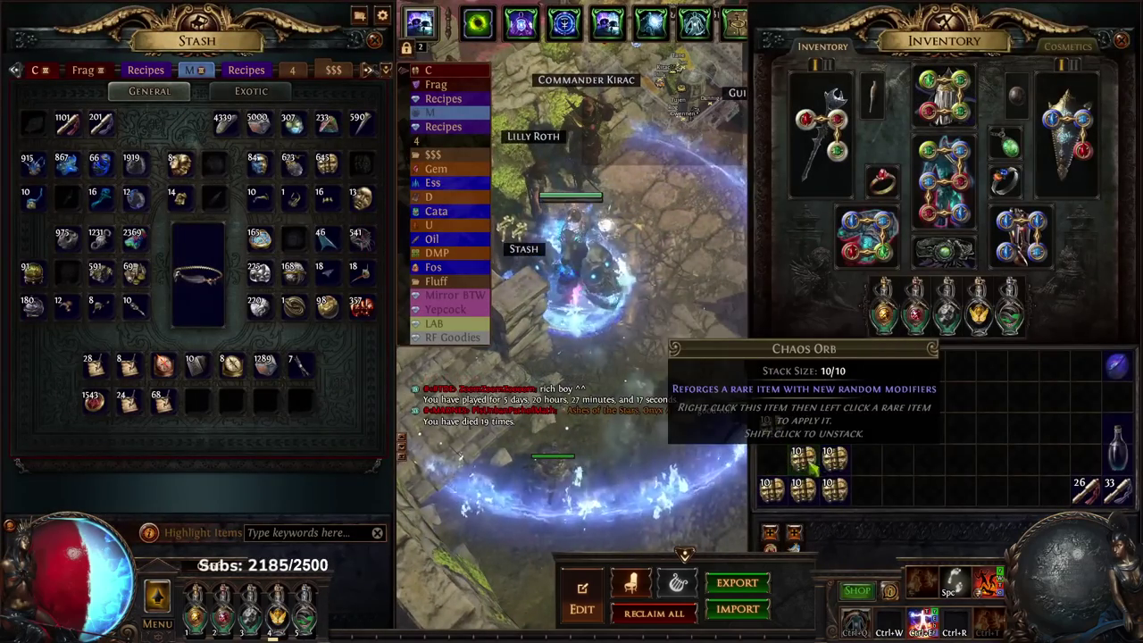
left_click(804, 458, "ctrl")
left_click(834, 458, "ctrl")
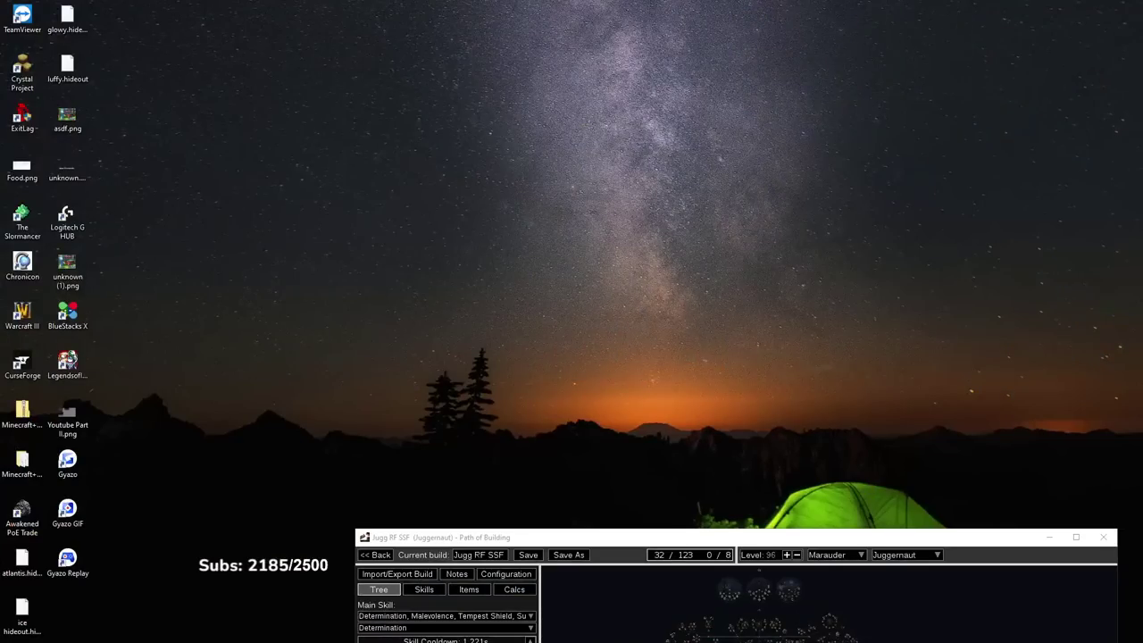
Switch to Path of Building, maximize the Jugg RF SSF build and view the lower part of its passive tree
left_click_drag(537, 535, 450, 0)
scroll(531, 229, "up", 2)
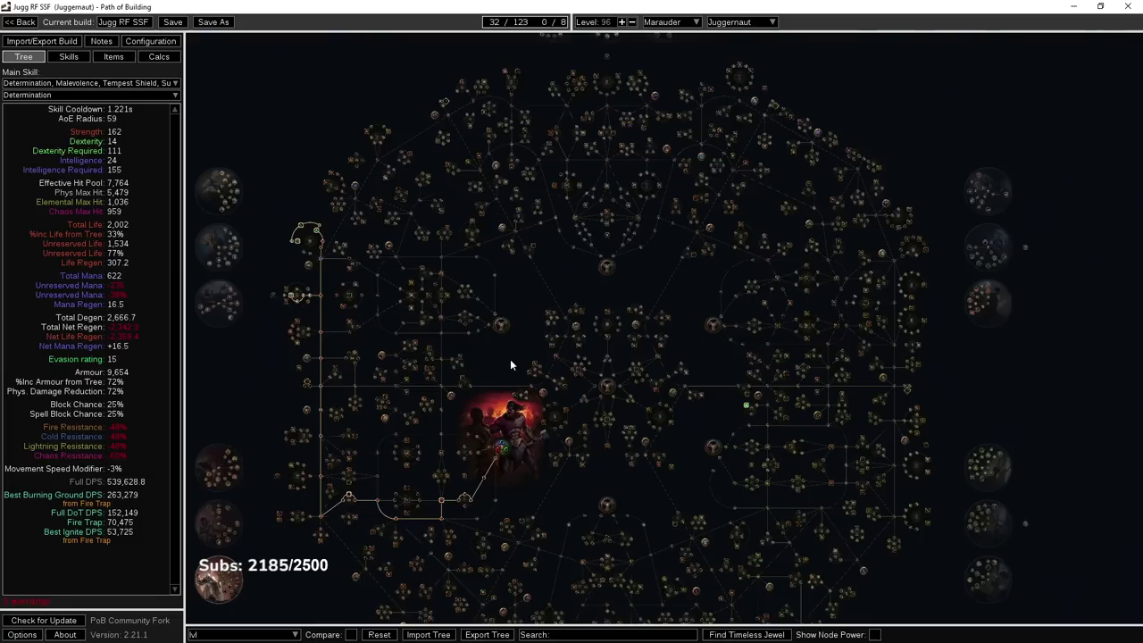
left_click_drag(510, 359, 589, 145)
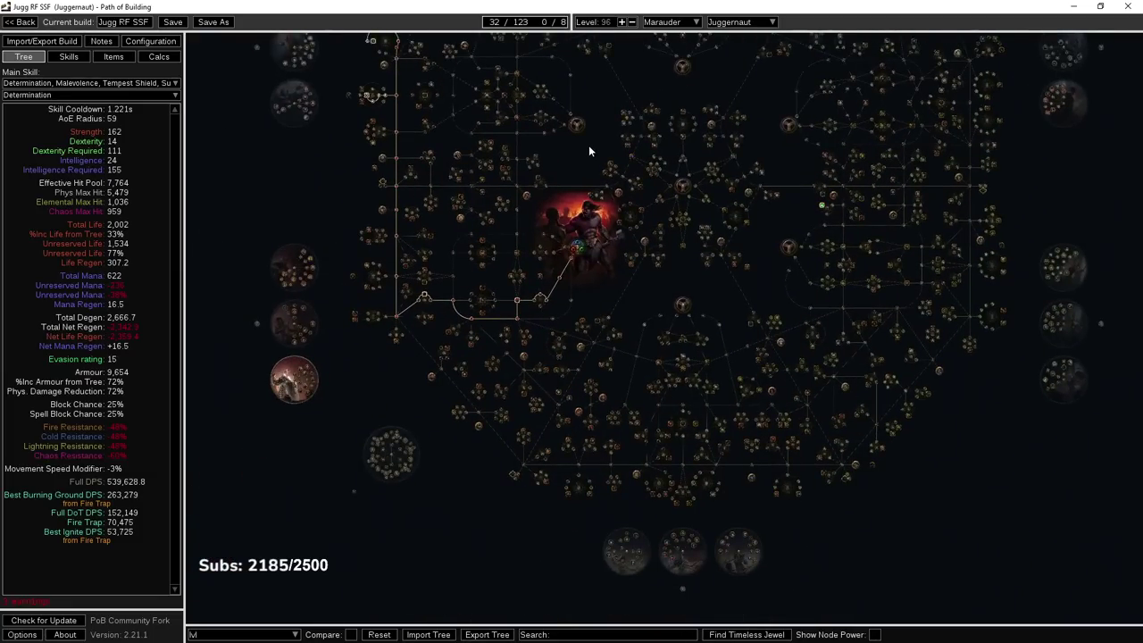
Read the Untiring and Unbreakable notables in the Juggernaut ascendancy
left_click_drag(589, 144, 553, 249)
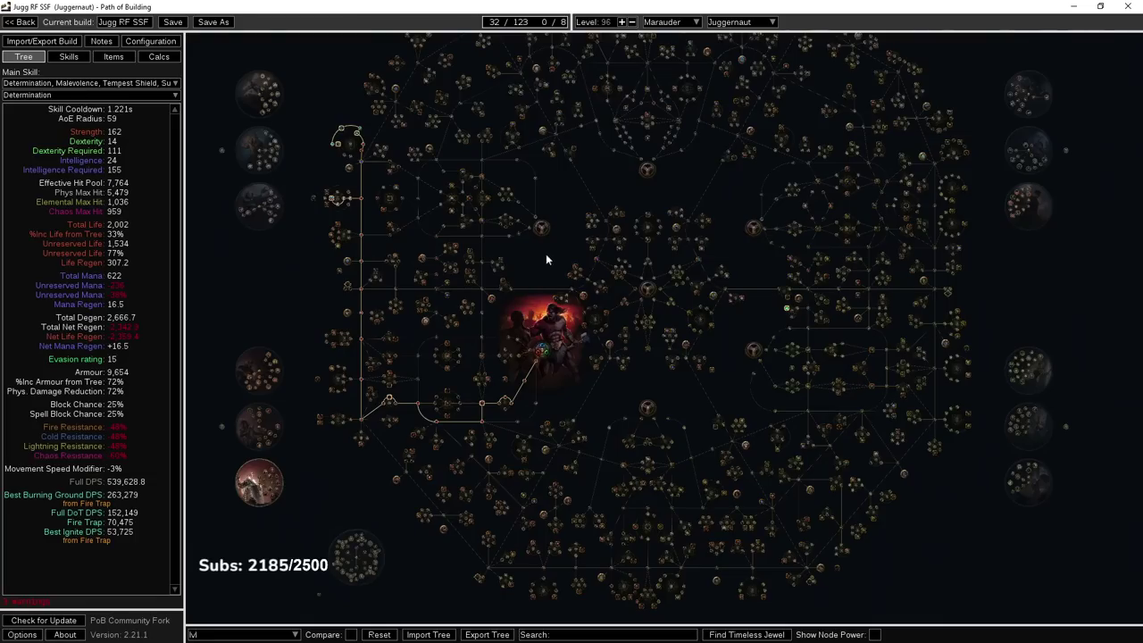
scroll(370, 459, "up", 5)
mouse_move(376, 327)
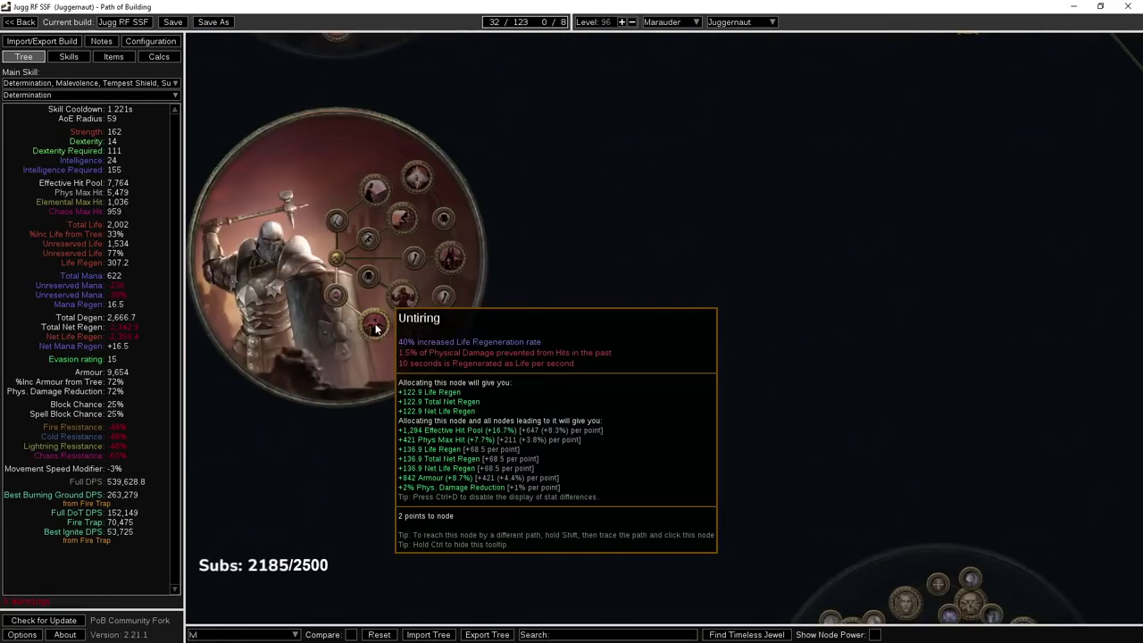
mouse_move(407, 300)
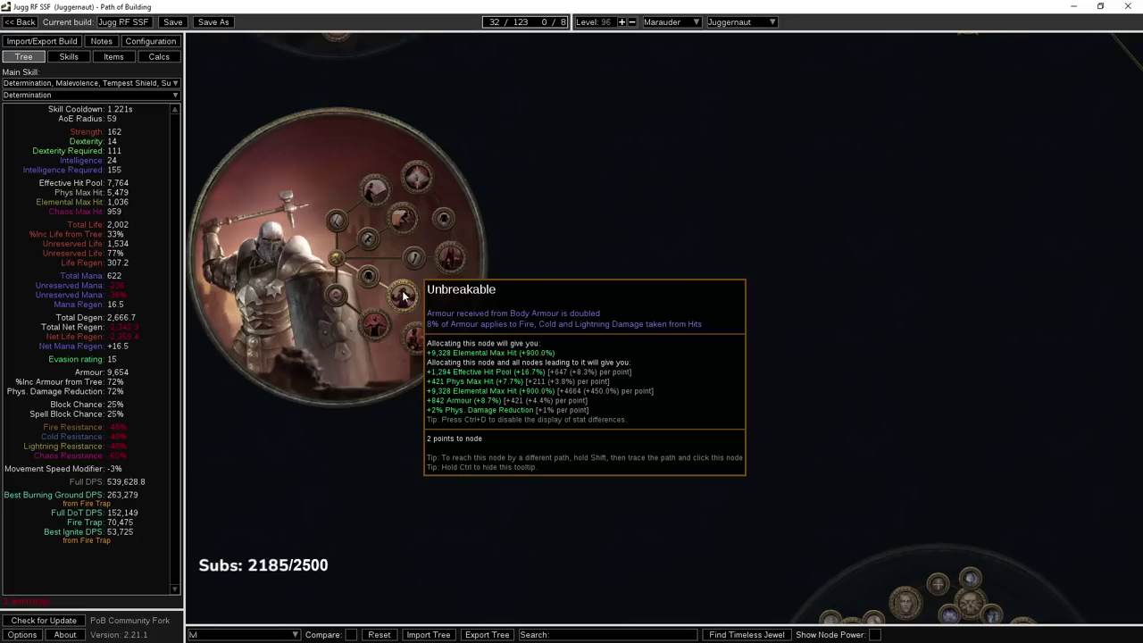
scroll(502, 191, "down", 4)
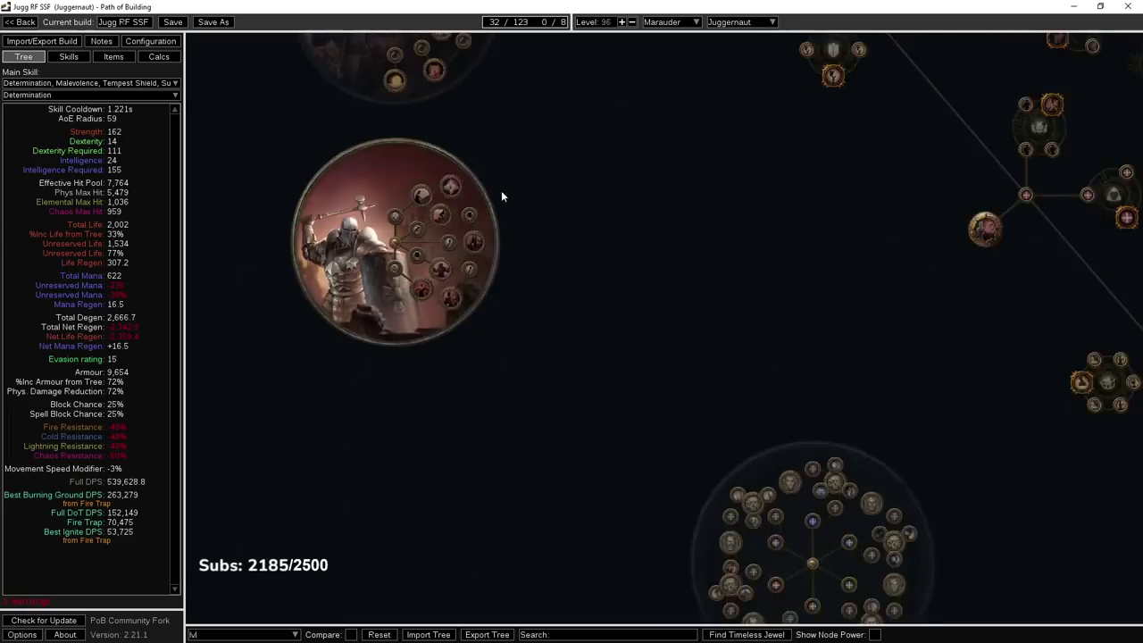
Look over the passive tree around the Marauder start and recheck the Unbreakable notable in the Juggernaut ascendancy
left_click_drag(496, 223, 405, 352)
scroll(428, 343, "down", 3)
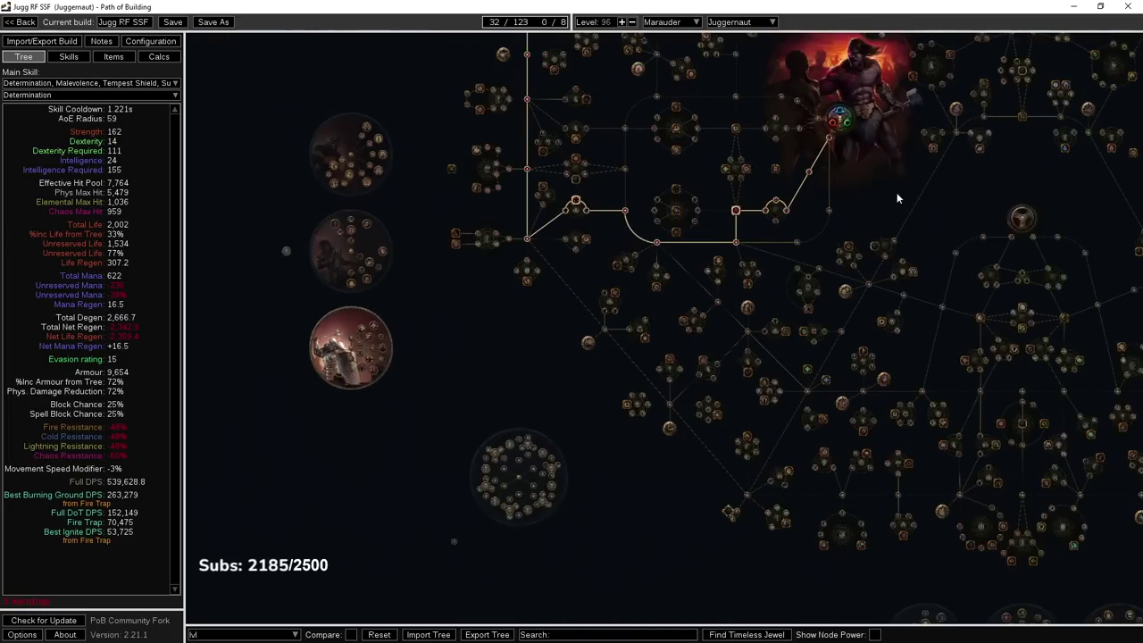
left_click_drag(866, 141, 740, 388)
scroll(739, 388, "down", 2)
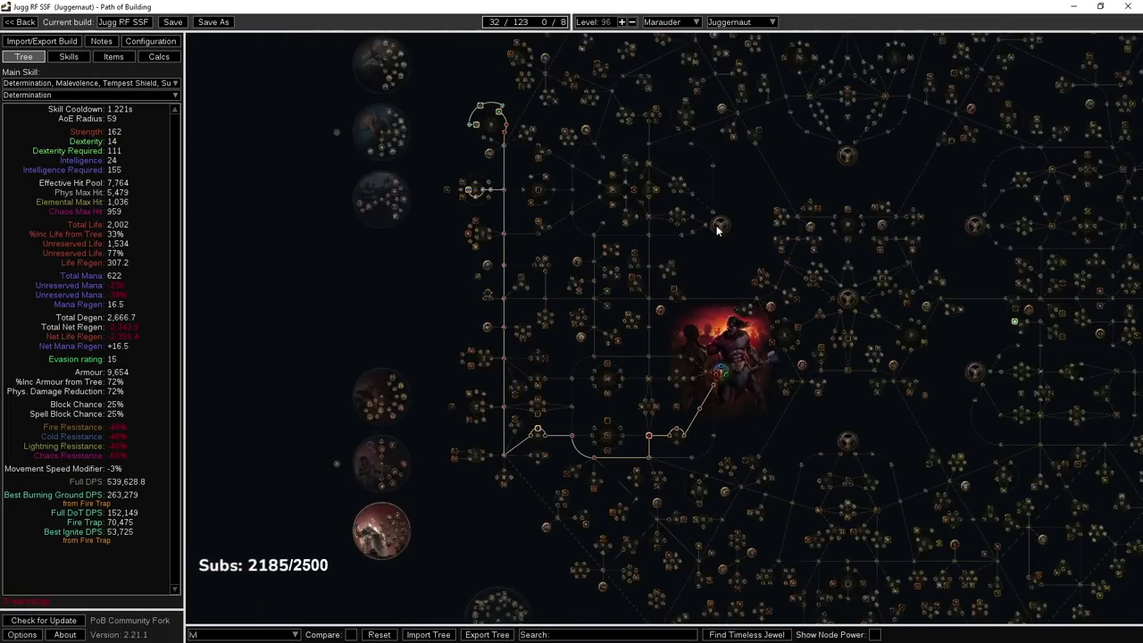
left_click_drag(717, 230, 778, 62)
scroll(425, 357, "up", 8)
scroll(678, 391, "down", 1)
left_click_drag(678, 391, 620, 261)
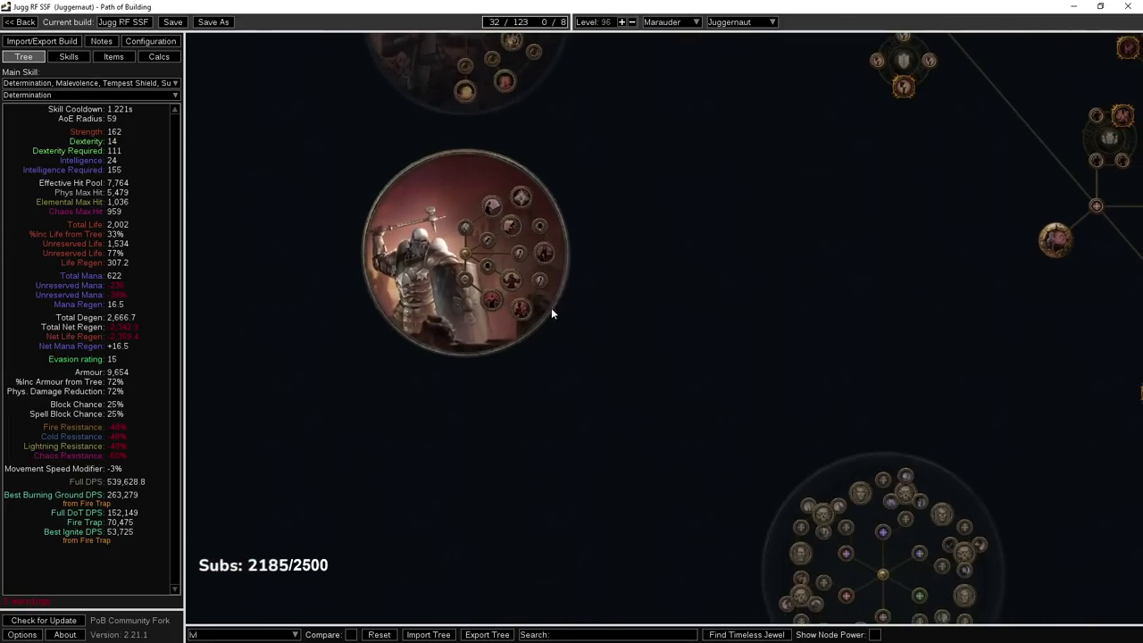
scroll(527, 299, "up", 1)
scroll(514, 281, "up", 1)
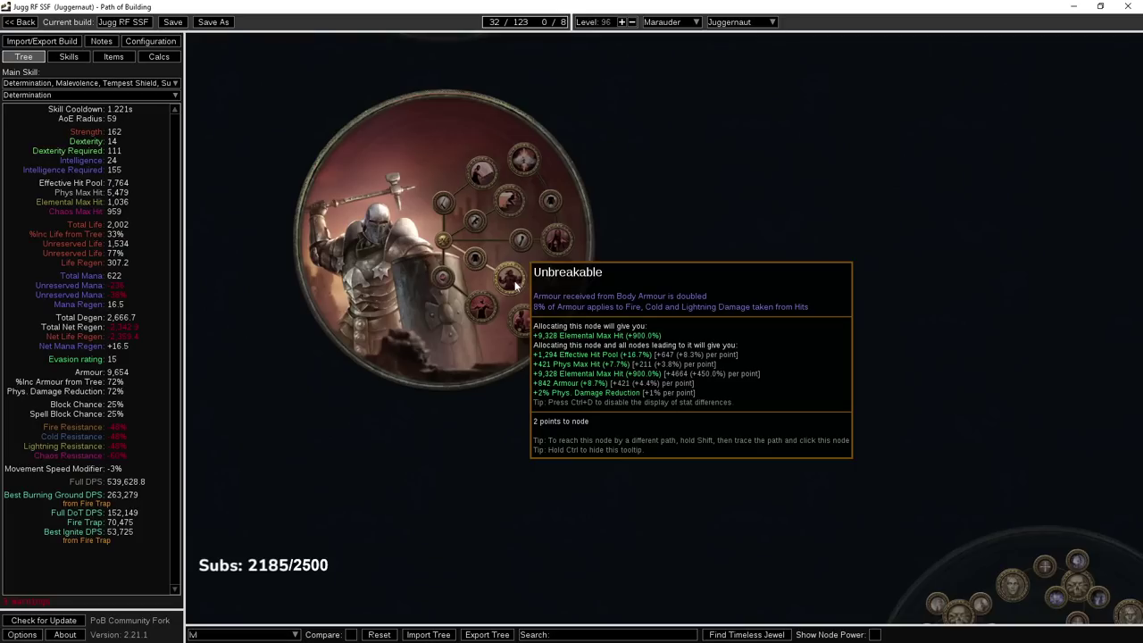
Examine the allocated path leading out from the Marauder start in the lvl tree
left_click_drag(614, 235, 473, 452)
scroll(661, 432, "down", 2)
scroll(488, 461, "down", 2)
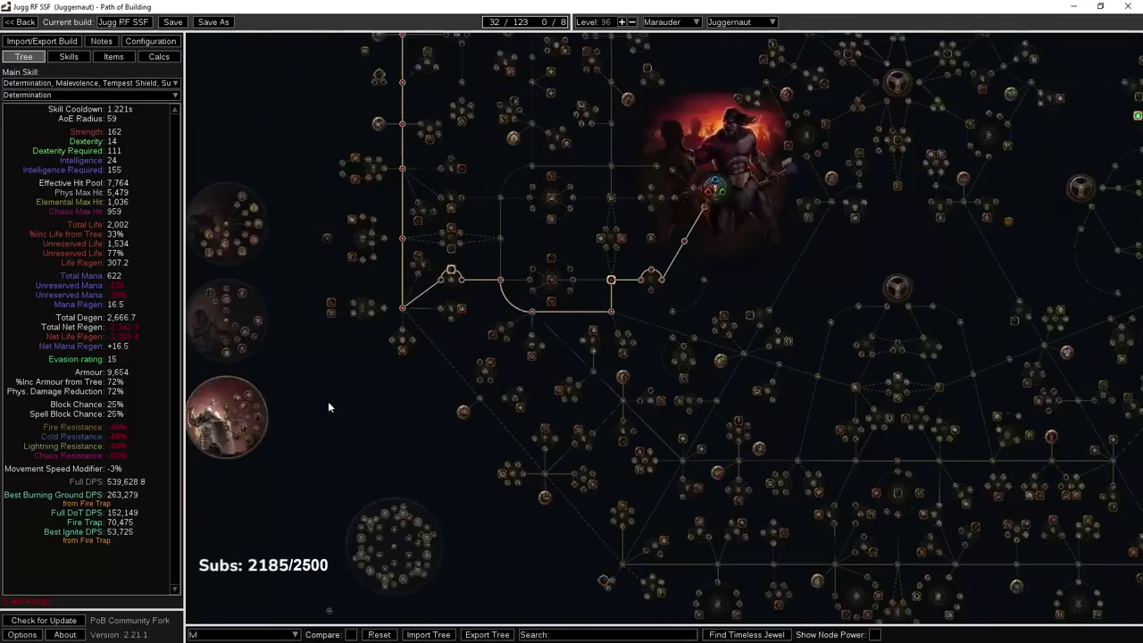
scroll(327, 405, "down", 2)
left_click_drag(583, 214, 674, 183)
scroll(664, 211, "up", 2)
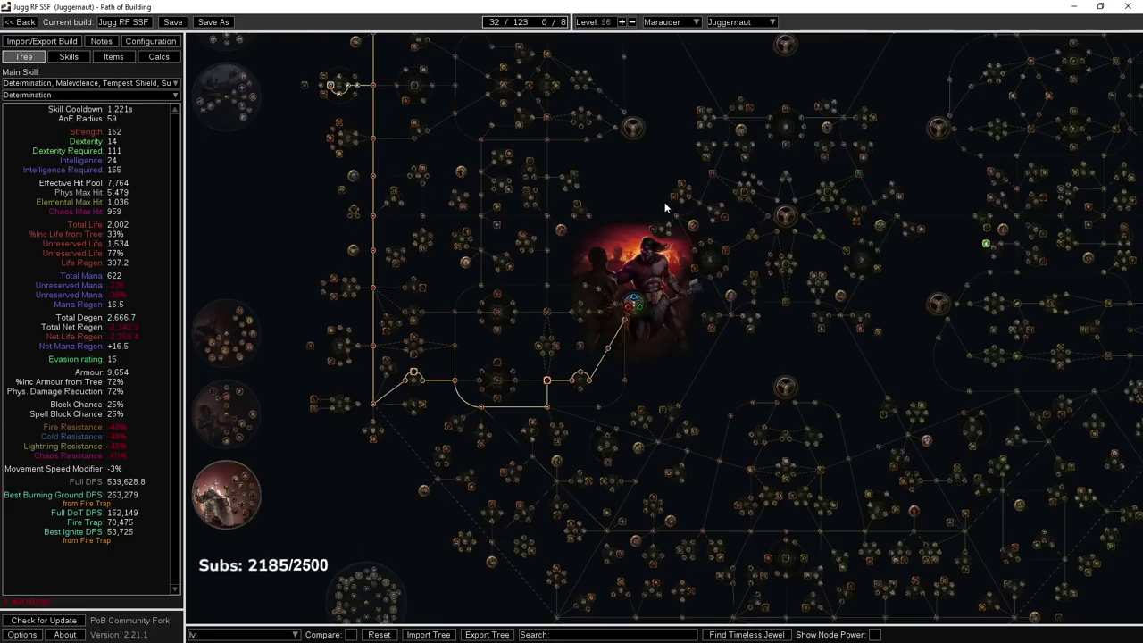
left_click_drag(664, 202, 628, 312)
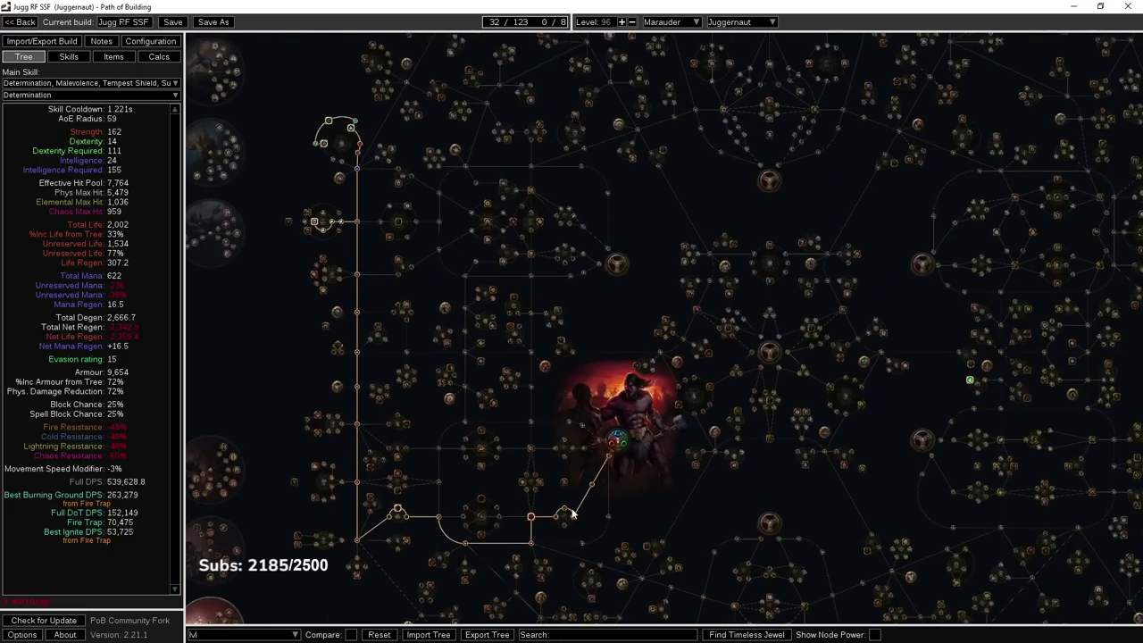
left_click_drag(614, 214, 670, 107)
scroll(670, 414, "up", 3)
left_click_drag(706, 351, 916, 268)
scroll(759, 302, "up", 1)
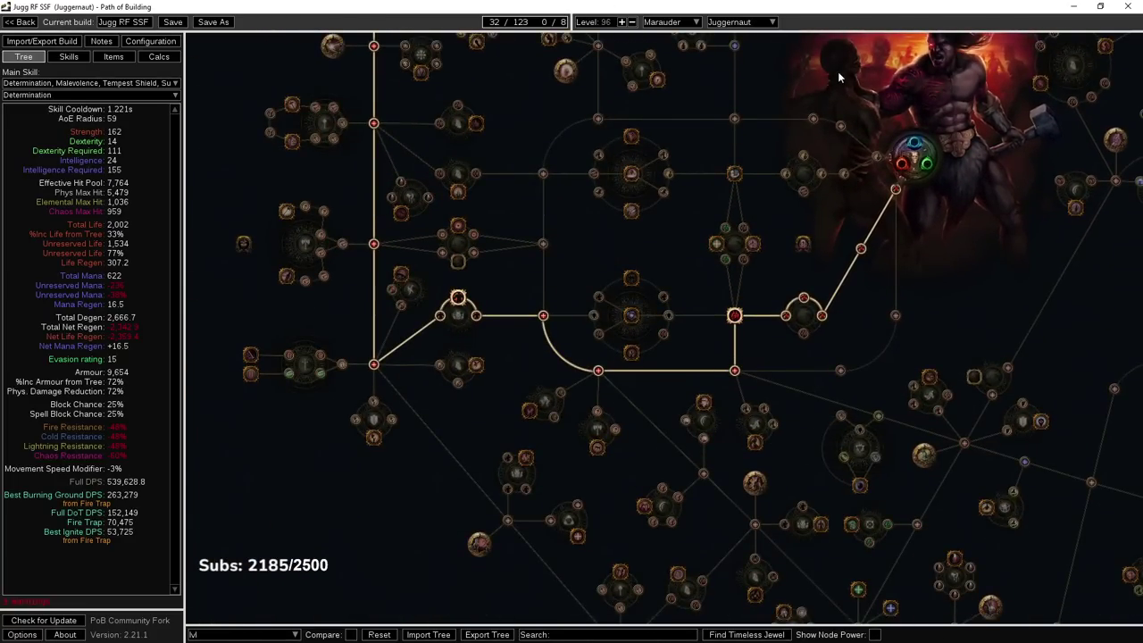
left_click_drag(838, 72, 832, 120)
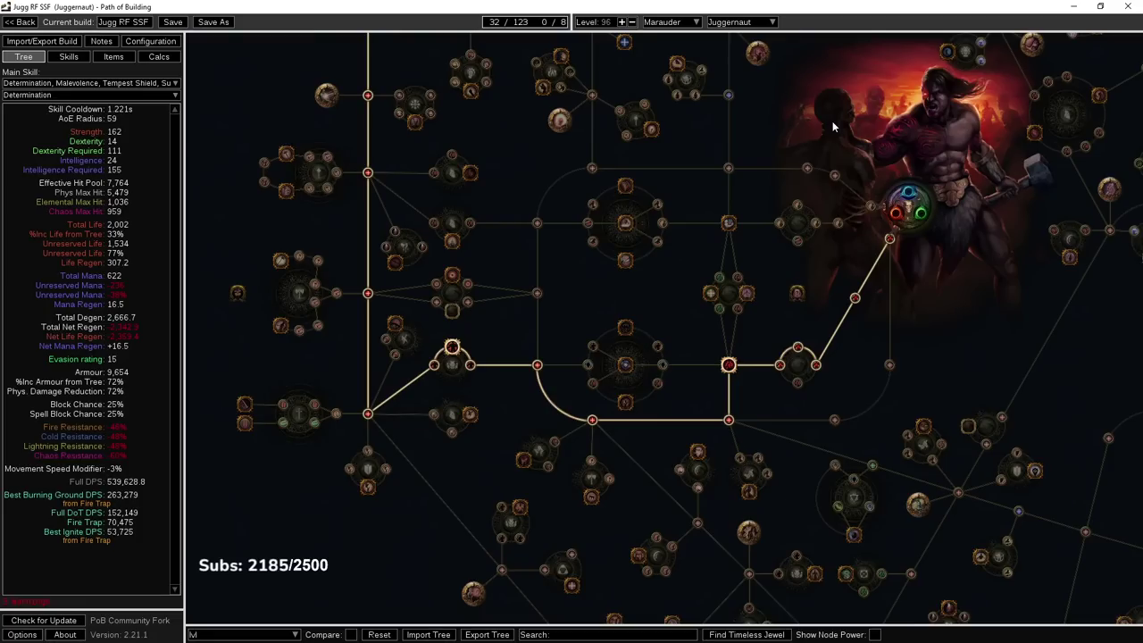
Follow the allocated path up the tree's outer edge and read the Divine Judgement notable
left_click_drag(495, 136, 573, 393)
left_click_drag(516, 221, 510, 383)
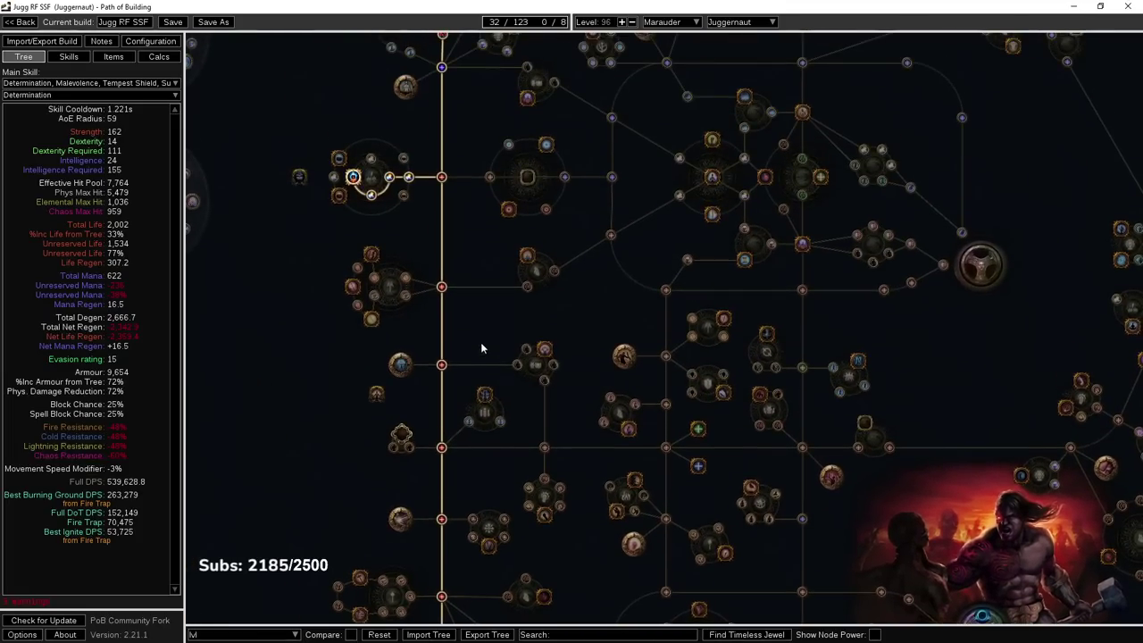
left_click_drag(452, 248, 452, 167)
scroll(452, 167, "up", 4)
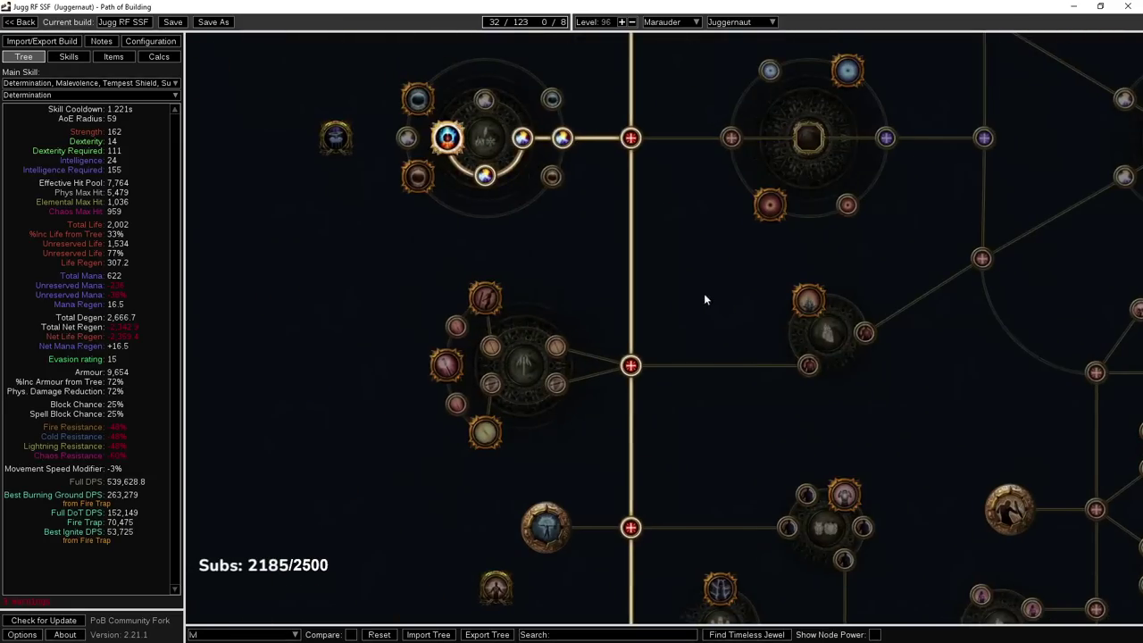
scroll(449, 134, "down", 2)
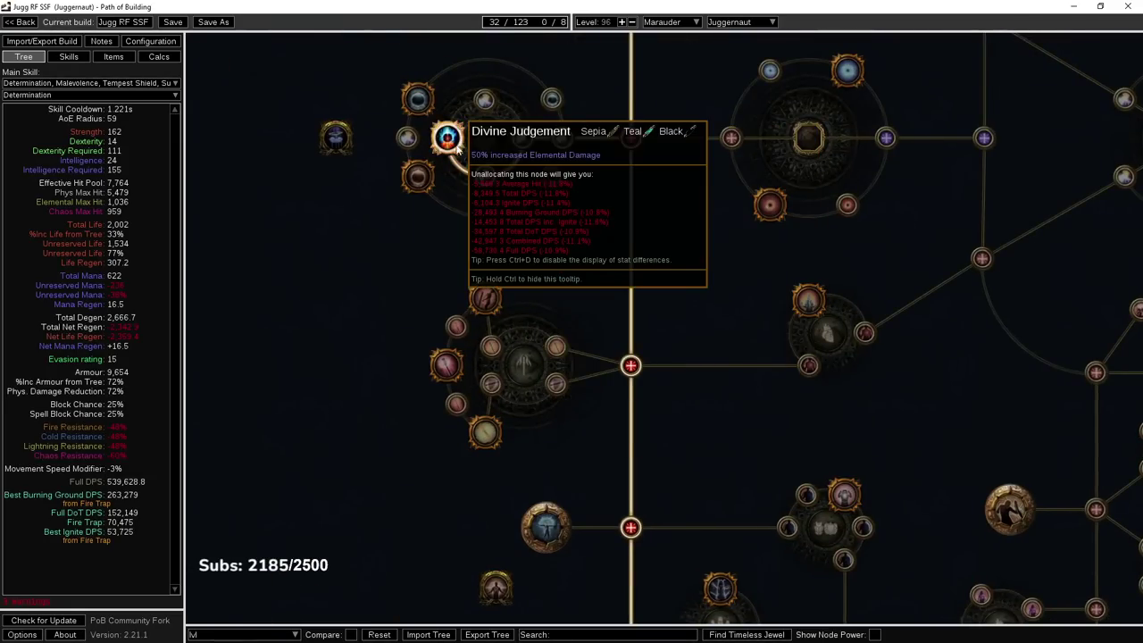
Read the allocated minion cluster's nodes, from Minion Damage and Life through Minion Damage to Redemption
scroll(449, 143, "down", 2)
scroll(588, 367, "up", 4)
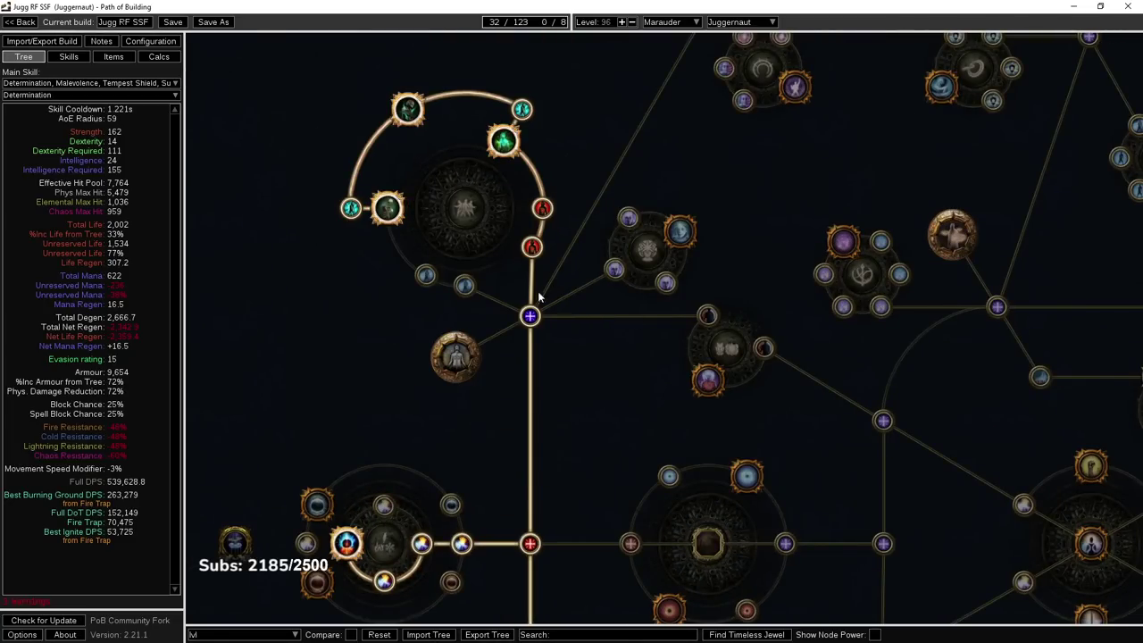
mouse_move(534, 248)
left_click_drag(540, 255, 555, 301)
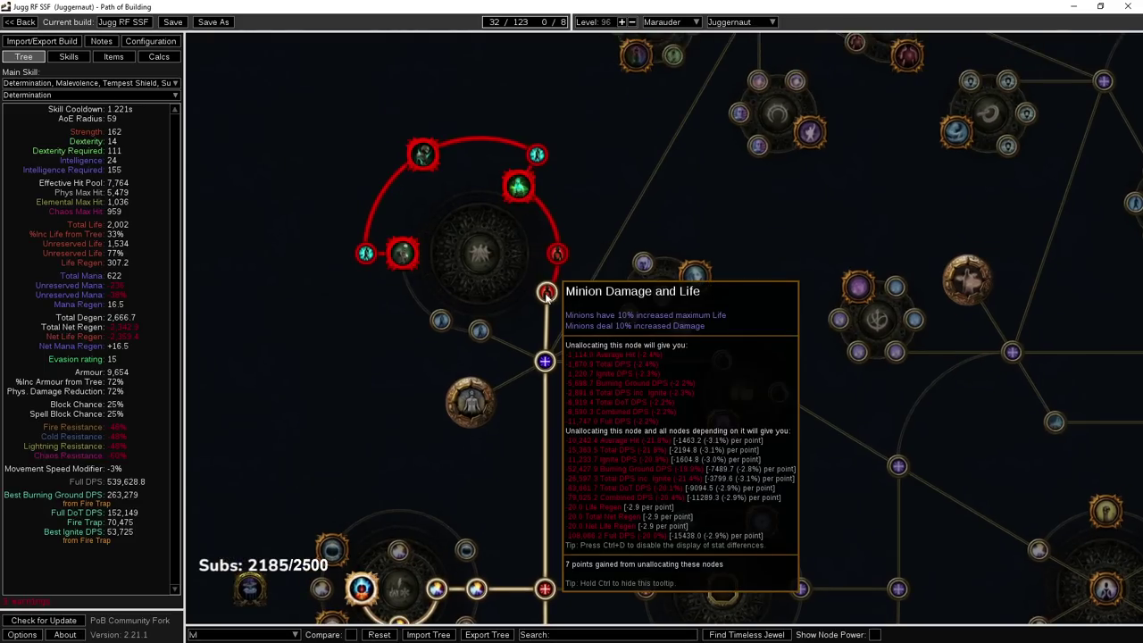
mouse_move(524, 197)
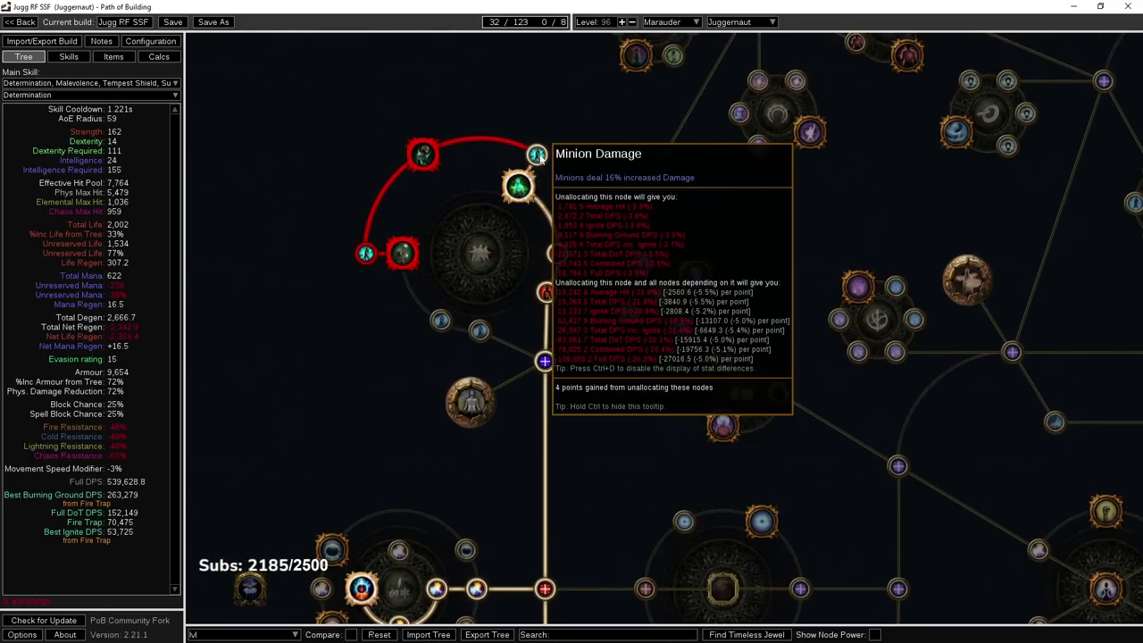
mouse_move(423, 155)
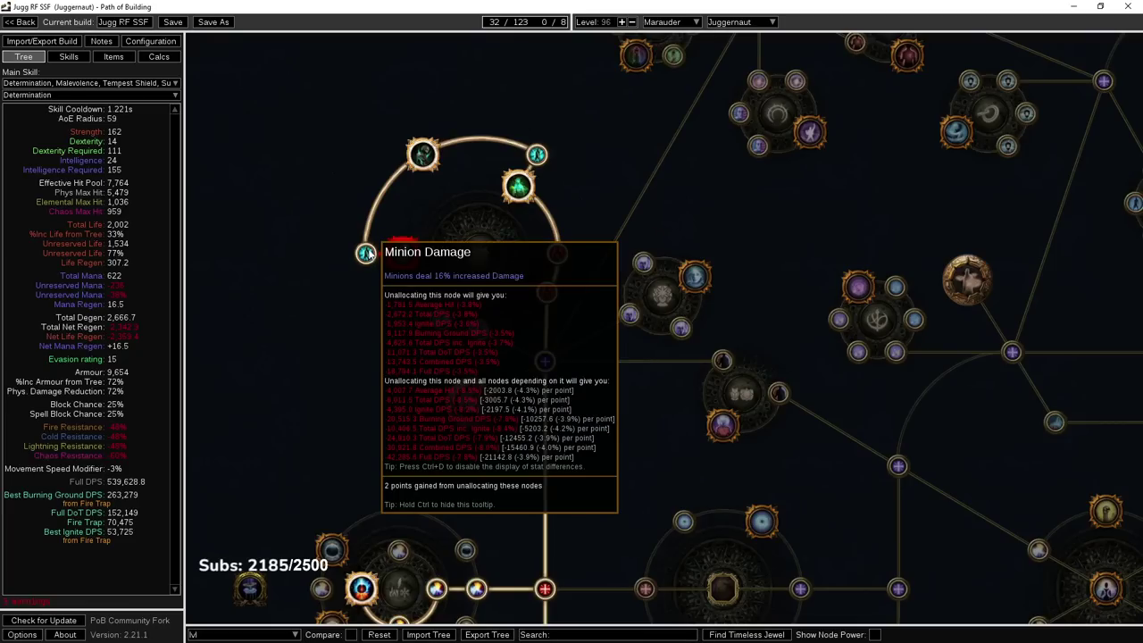
mouse_move(397, 253)
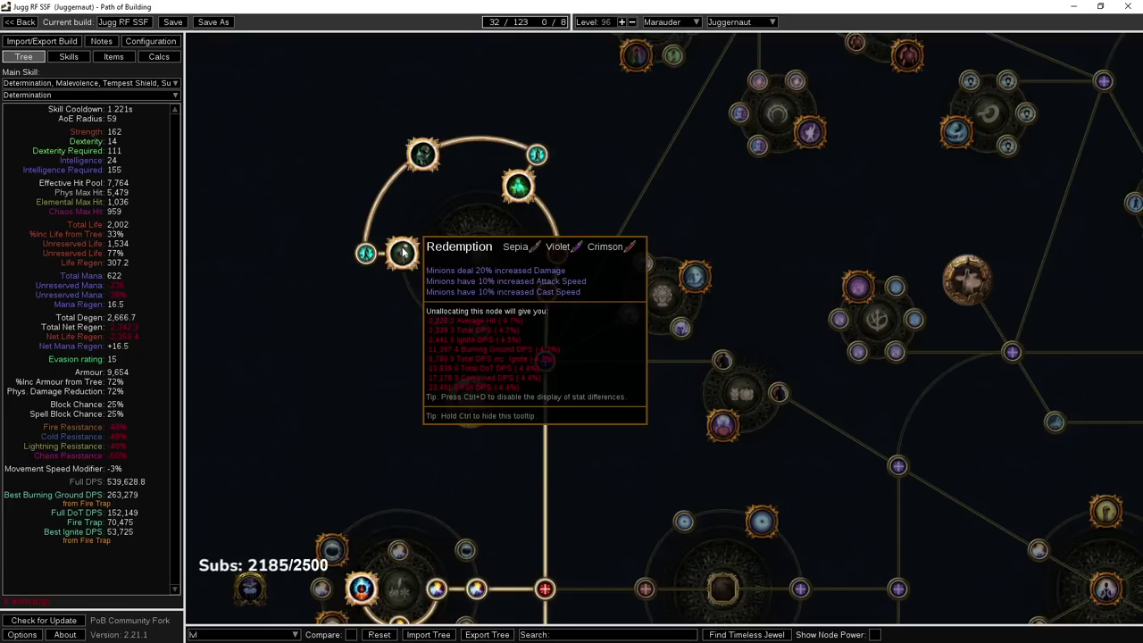
Read the unallocated Retribution notable near the Templar area of the tree
scroll(372, 354, "down", 2)
left_click_drag(483, 443, 296, 216)
left_click_drag(889, 298, 569, 359)
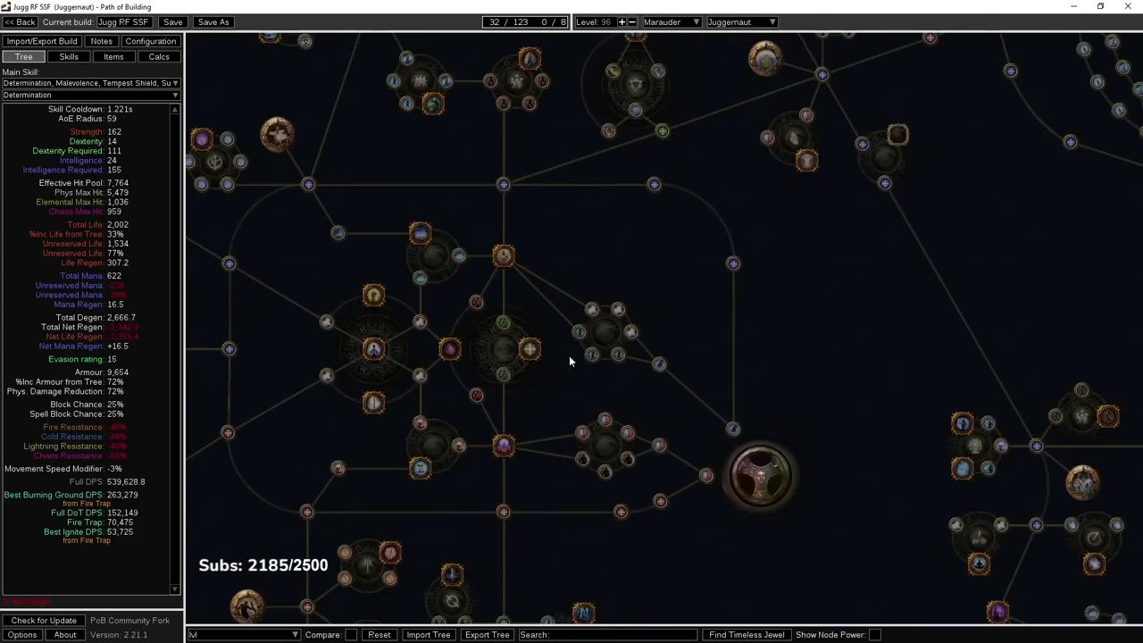
scroll(532, 313, "up", 2)
mouse_move(482, 241)
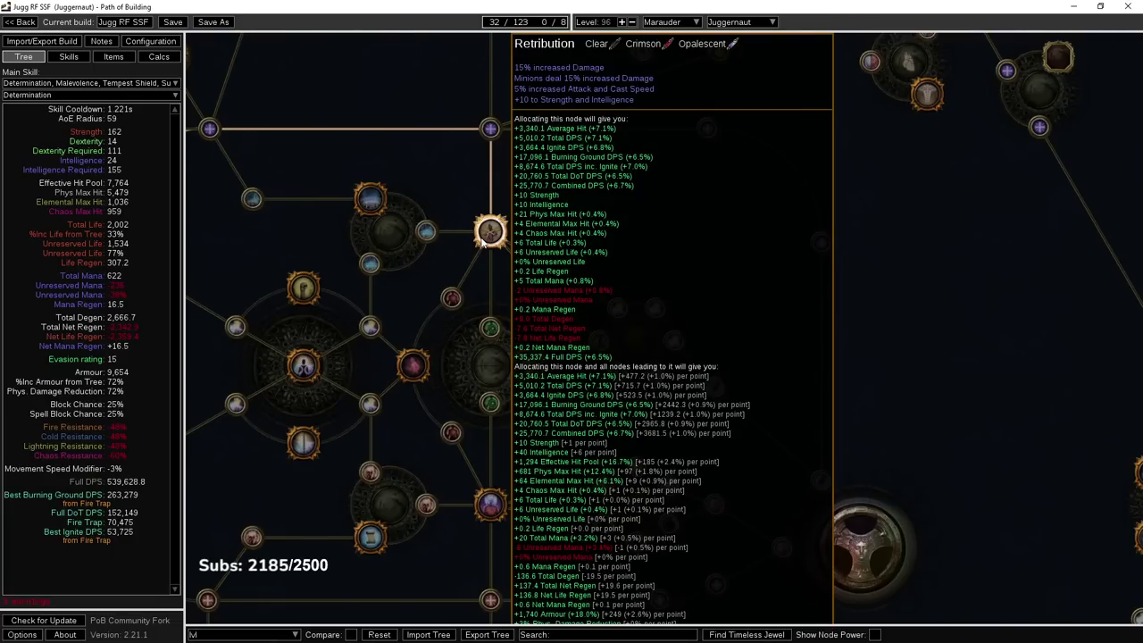
Review the allocated minion and Divine Judgement clusters together along the main path
scroll(530, 199, "down", 4)
left_click_drag(533, 192, 910, 268)
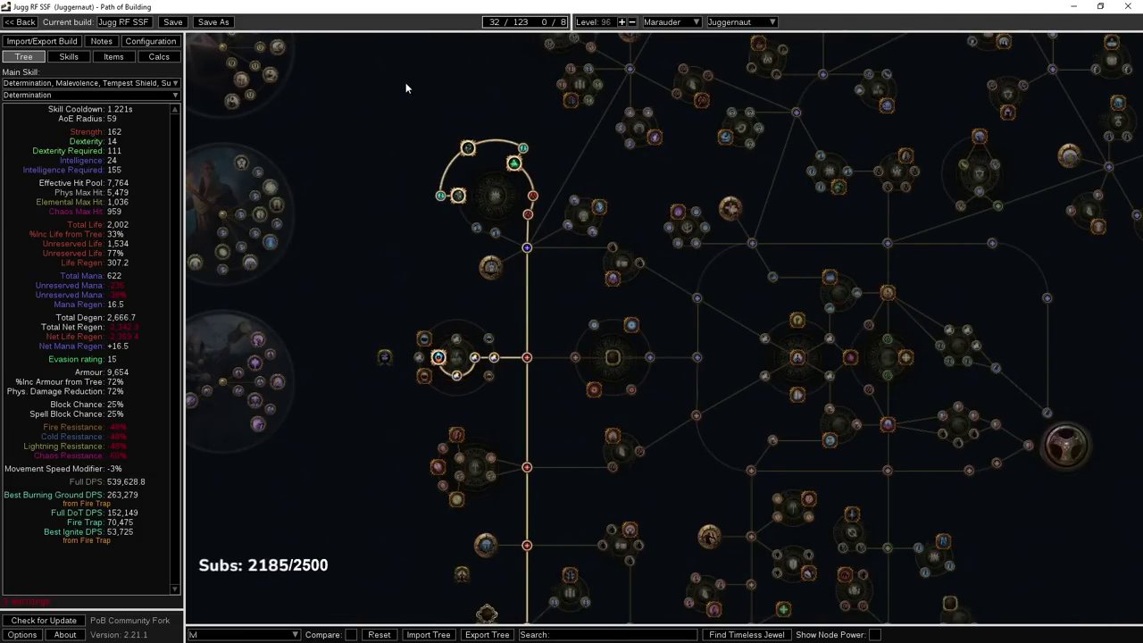
left_click_drag(580, 175, 500, 286)
left_click_drag(441, 451, 481, 340)
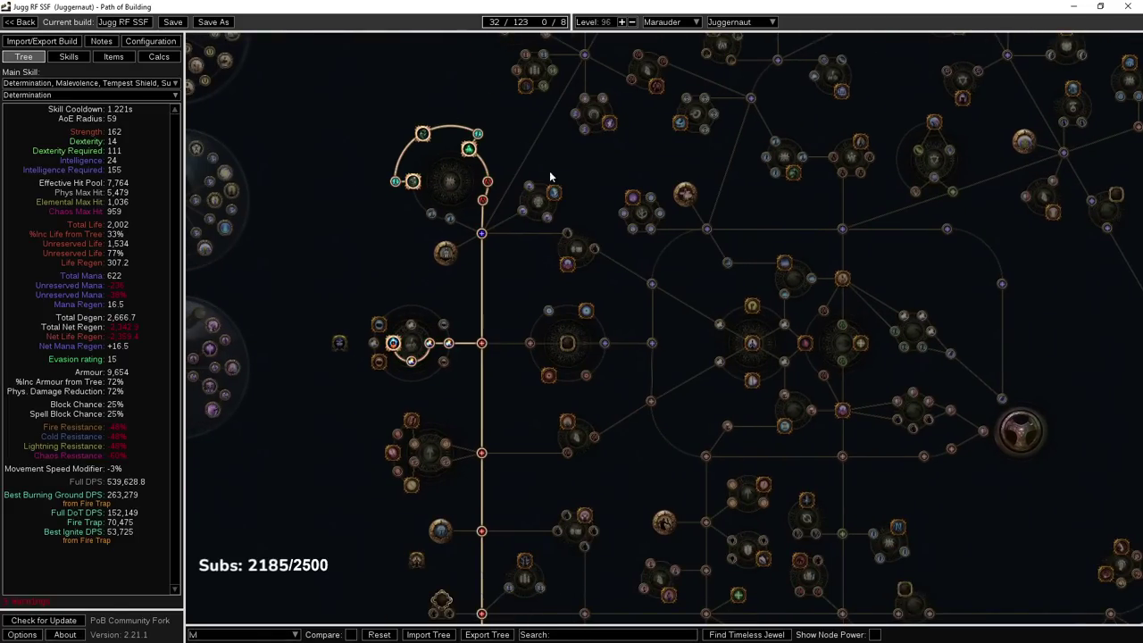
scroll(683, 212, "down", 3)
mouse_move(345, 190)
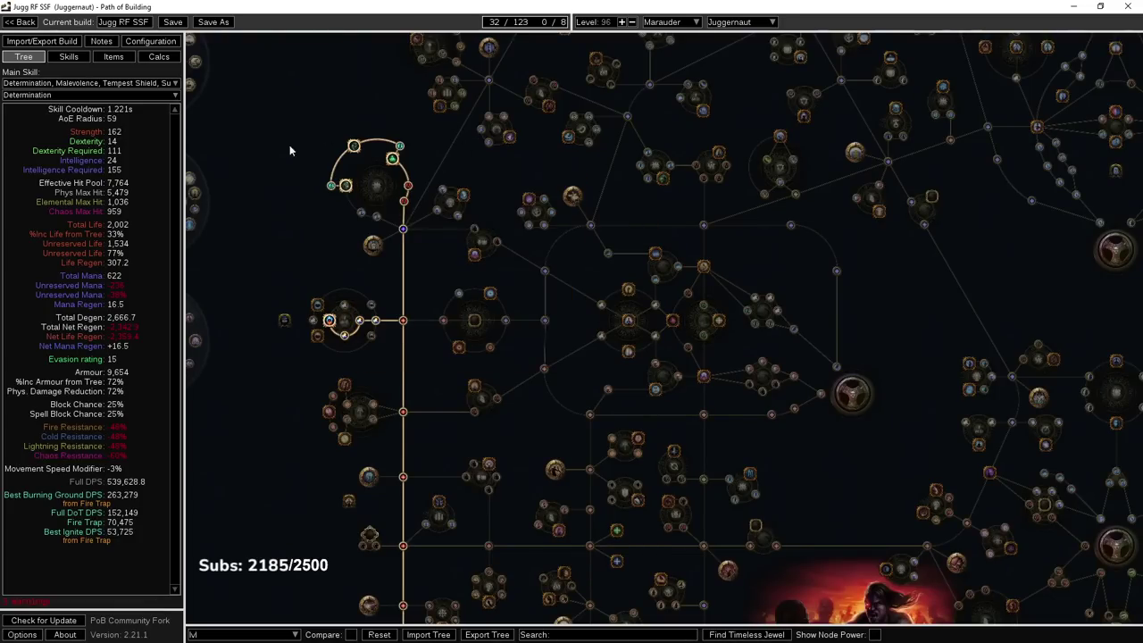
Switch the passive tree to Jugg (non block) and view its full layout
left_click(204, 635)
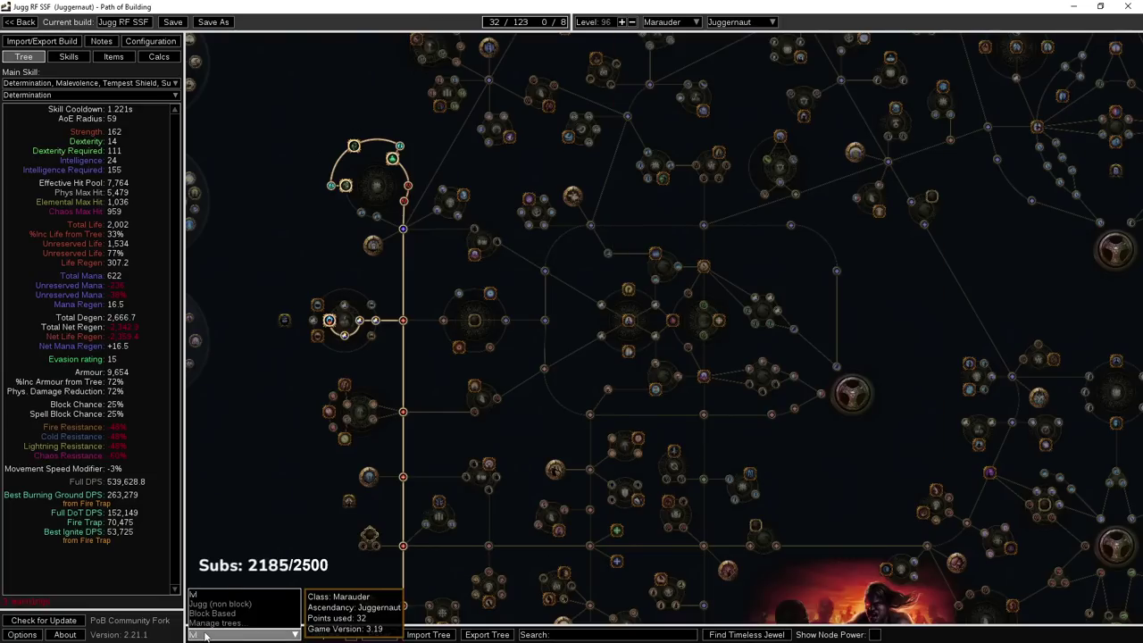
left_click(220, 604)
scroll(864, 327, "down", 1)
left_click_drag(867, 316, 670, 348)
scroll(670, 347, "down", 4)
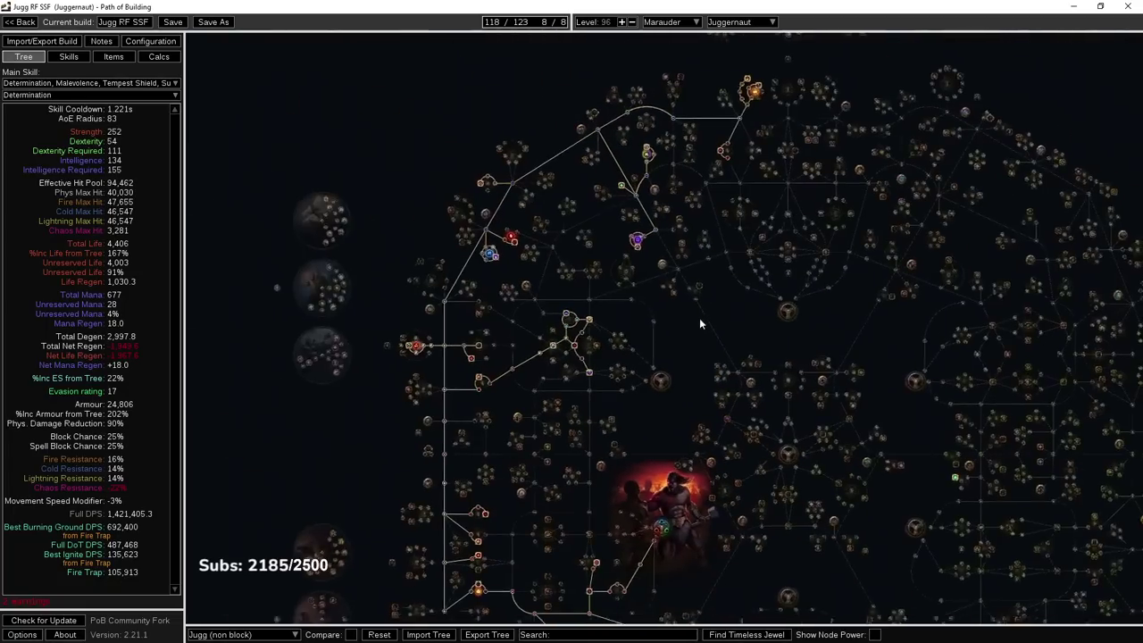
left_click_drag(469, 215, 491, 174)
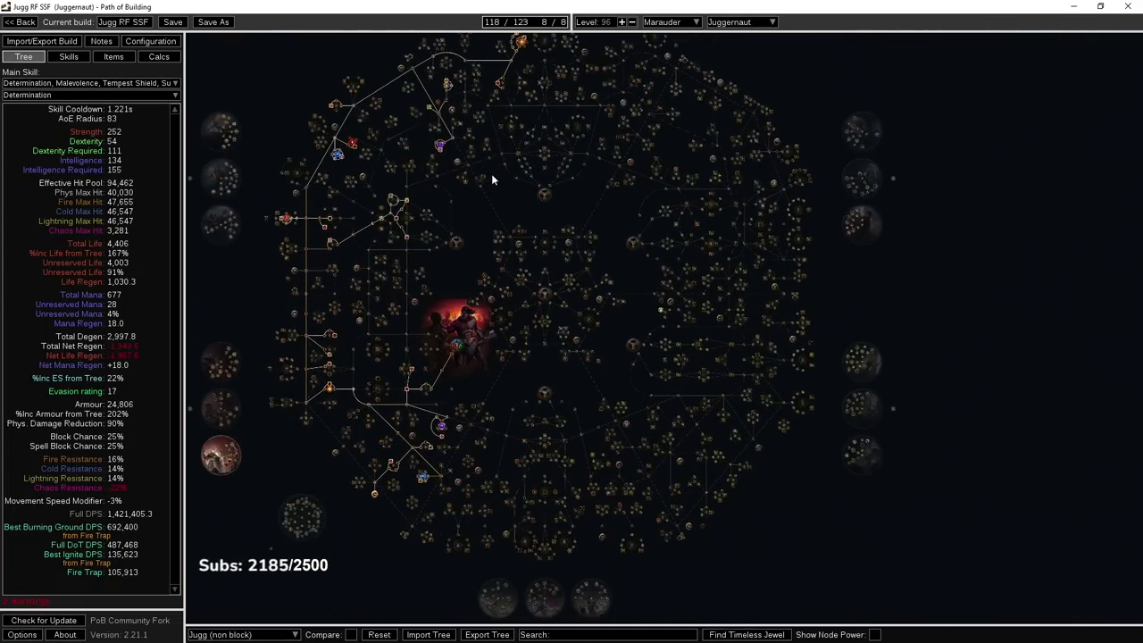
Review the build's skill gems, including Tempest Shield and Summon Skitterbots, and the Vitality group with Arrogance
mouse_move(541, 25)
left_click(69, 56)
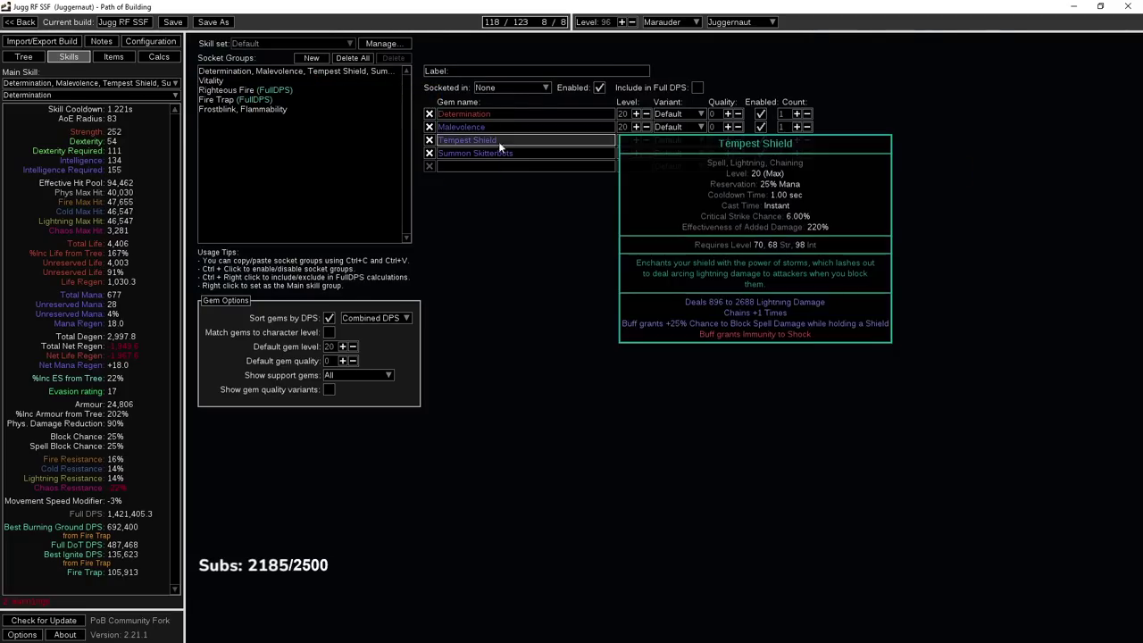
mouse_move(510, 129)
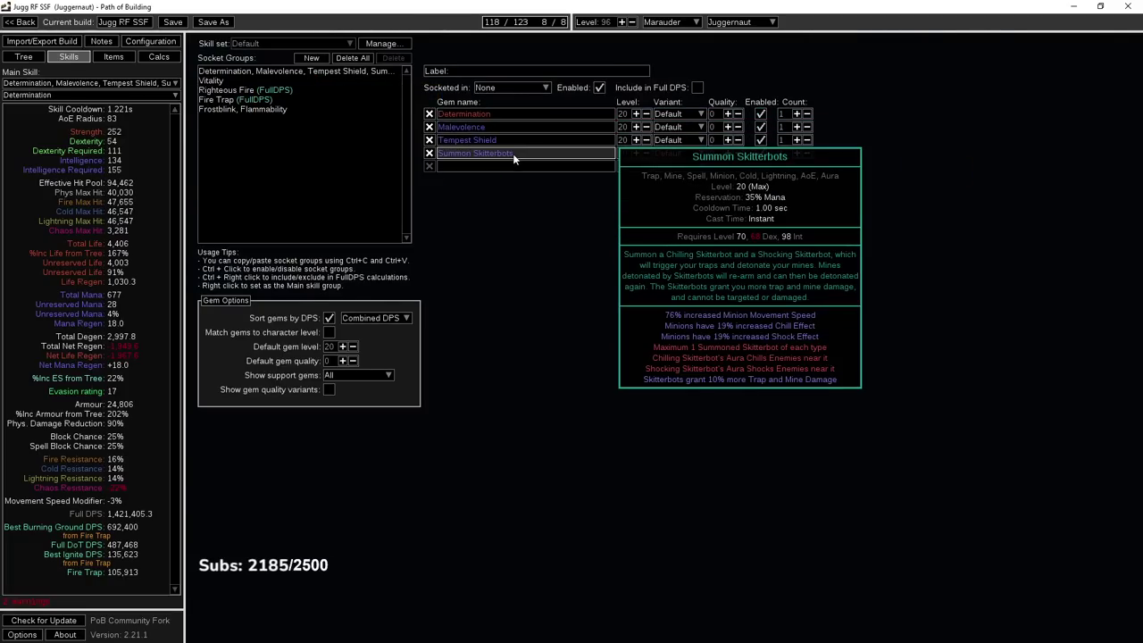
left_click(215, 83)
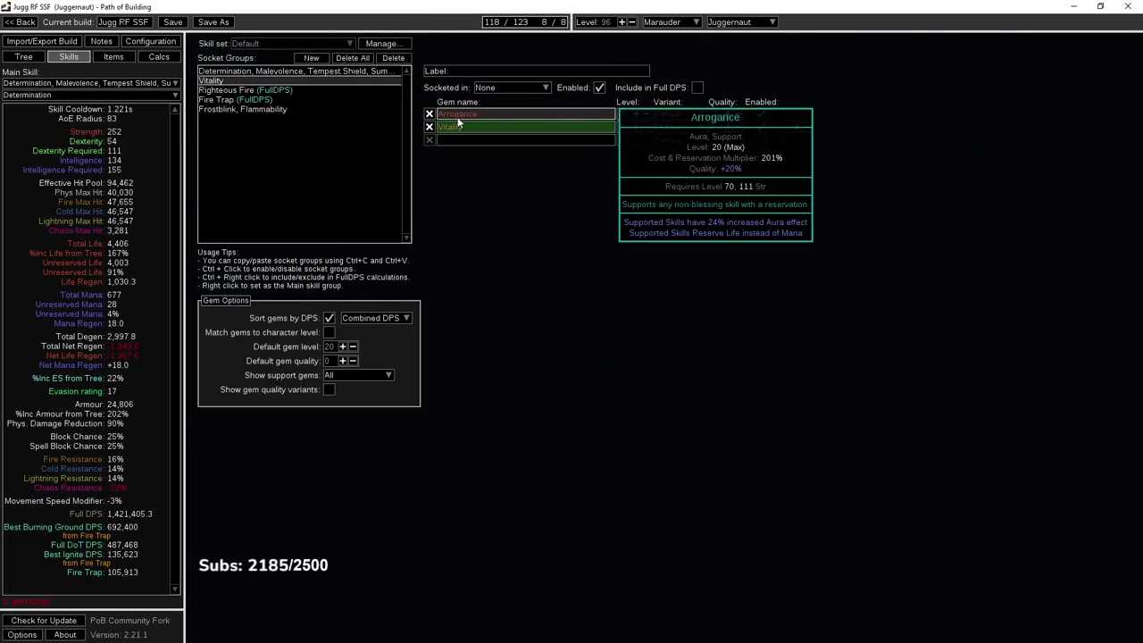
mouse_move(456, 128)
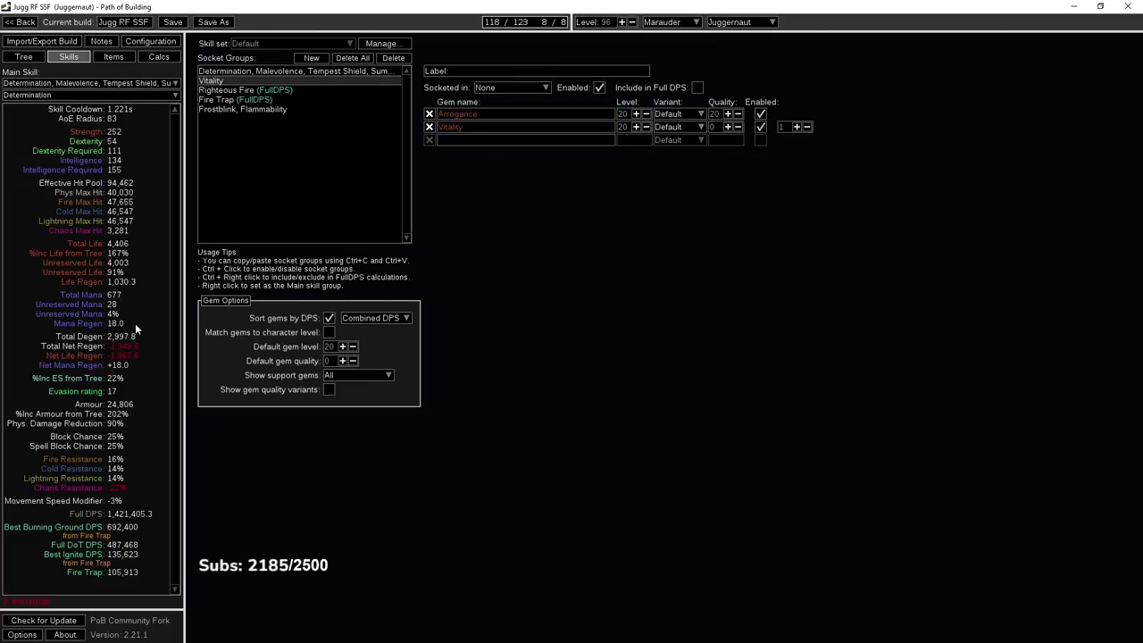
Return to the passive tree and examine the allocated paths around the Marauder start
left_click(24, 56)
scroll(383, 232, "up", 5)
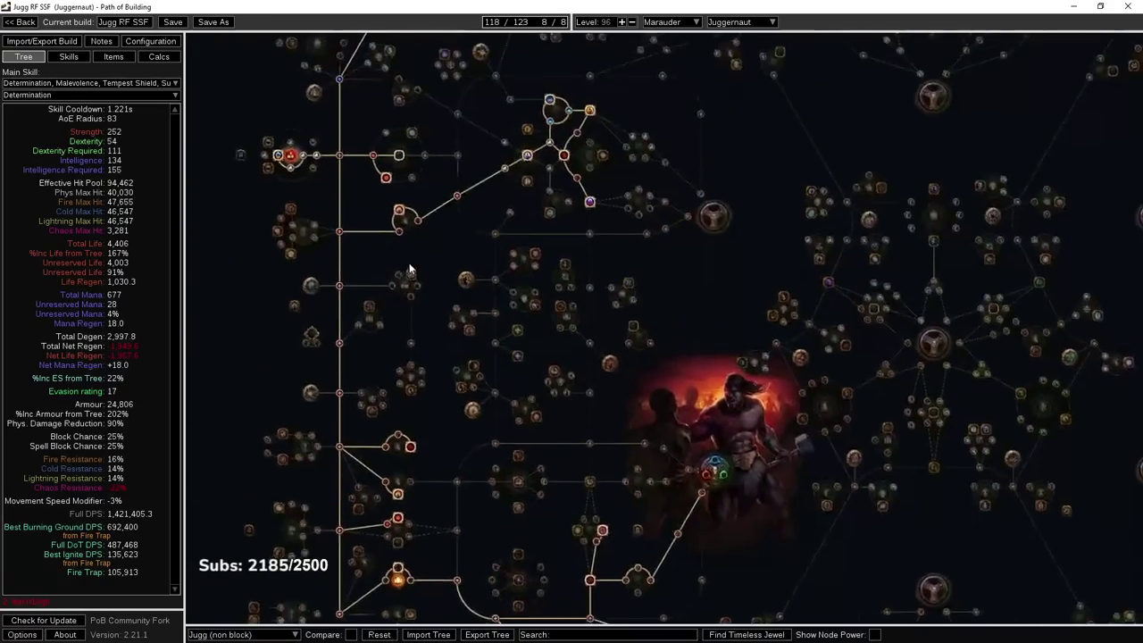
scroll(409, 269, "down", 2)
scroll(403, 206, "down", 2)
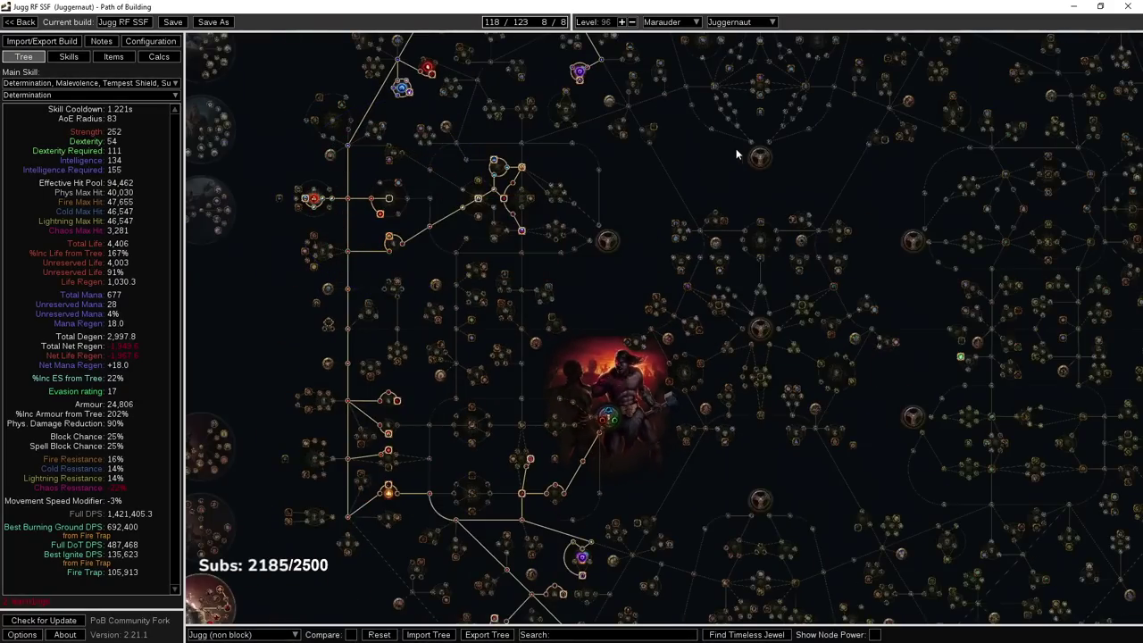
Switch the passive tree to Block Based and view its overall layout
left_click_drag(736, 149, 717, 186)
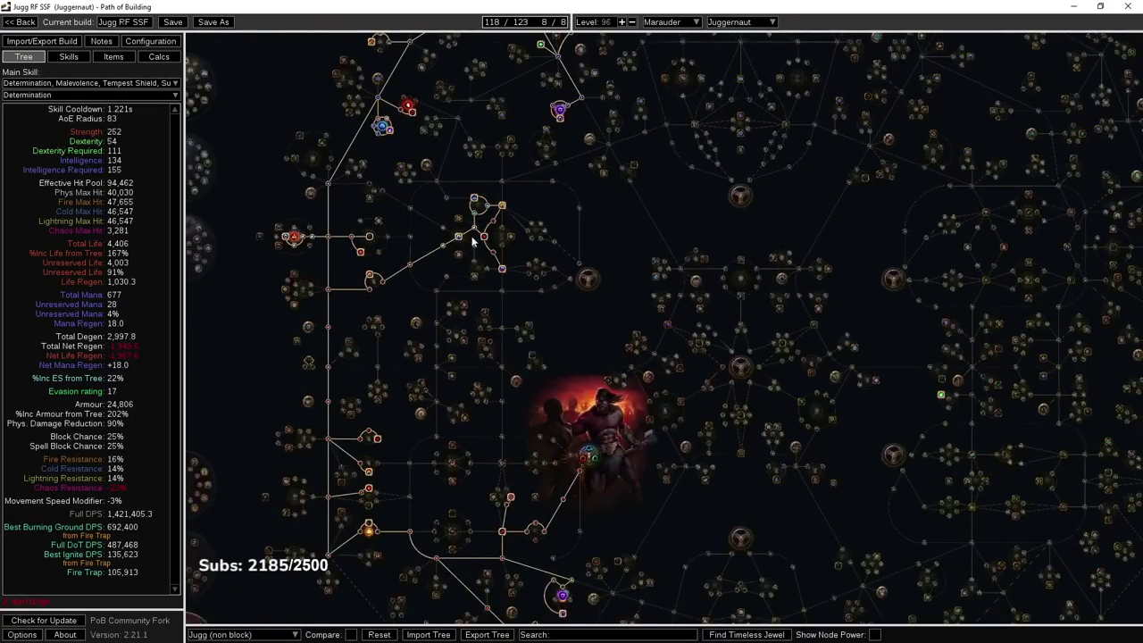
scroll(590, 199, "down", 3)
left_click(268, 634)
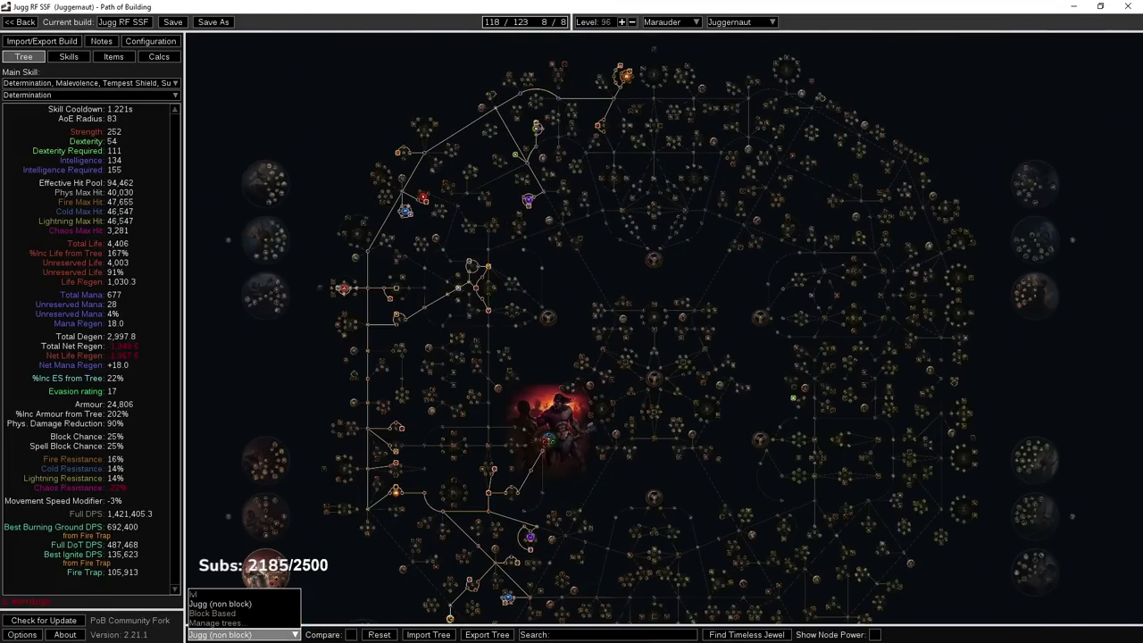
left_click(212, 613)
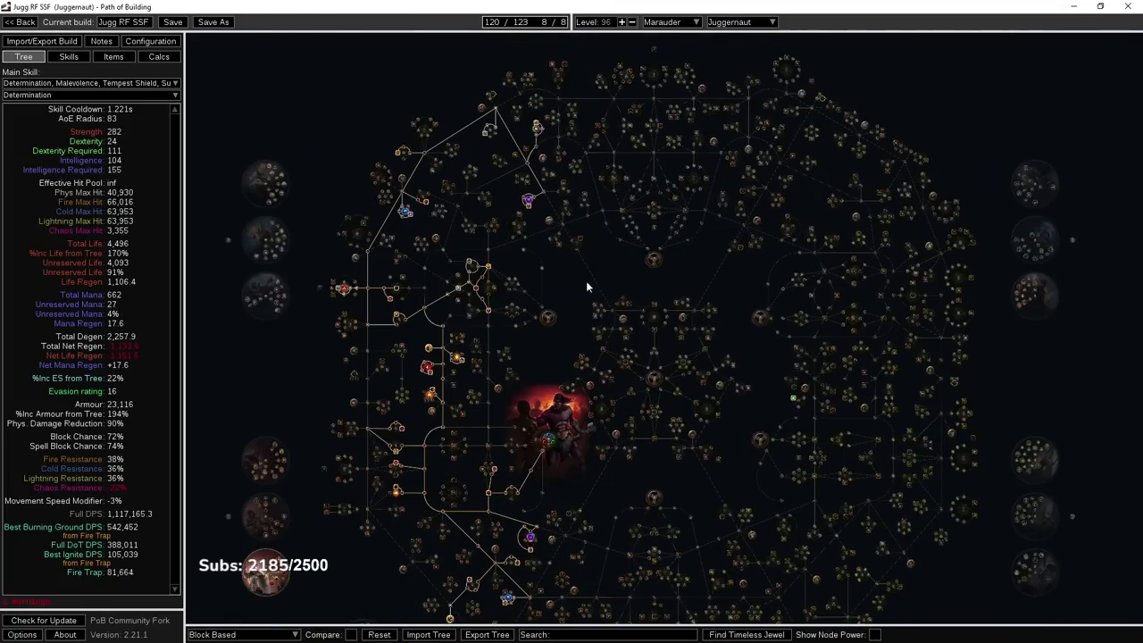
scroll(586, 281, "up", 3)
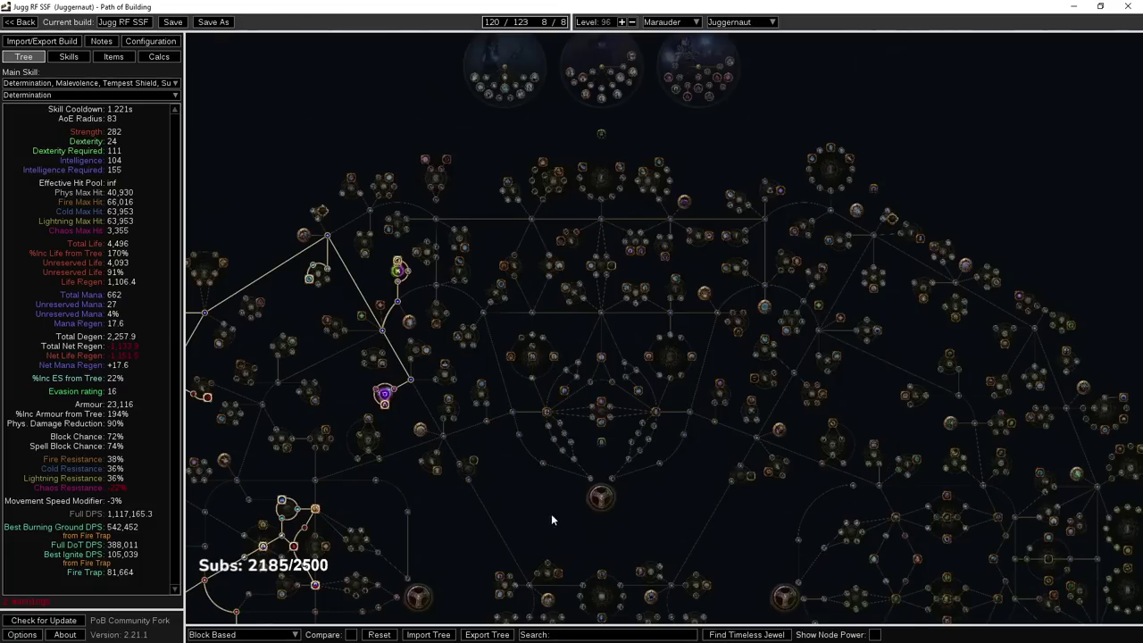
left_click_drag(556, 513, 564, 364)
scroll(791, 266, "down", 1)
left_click(231, 634)
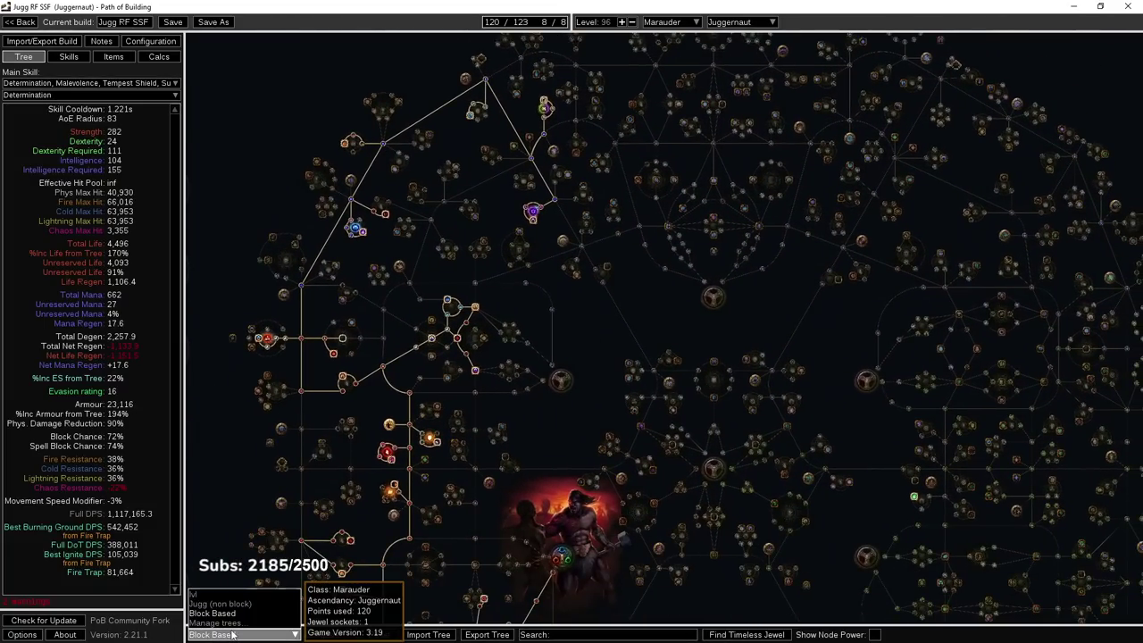
left_click(218, 622)
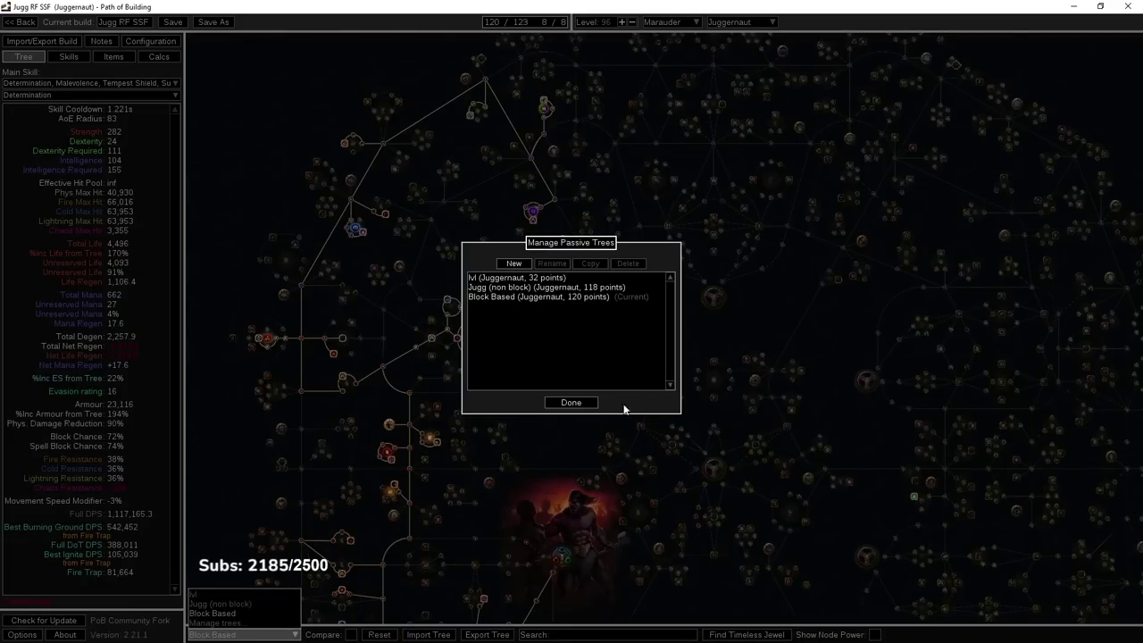
left_click(585, 401)
Read the details of the Arcane Guarding, Sanctuary and Glancing Blows nodes in the Block Based tree
left_click_drag(575, 234, 582, 296)
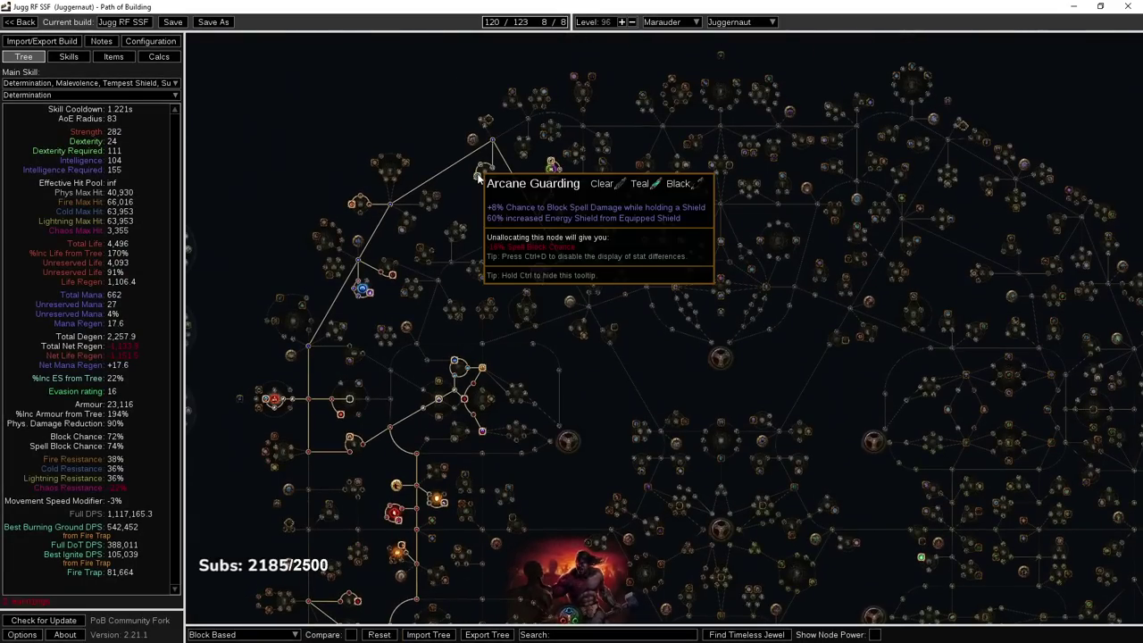
left_click_drag(451, 519, 539, 326)
scroll(540, 325, "up", 1)
scroll(540, 326, "up", 2)
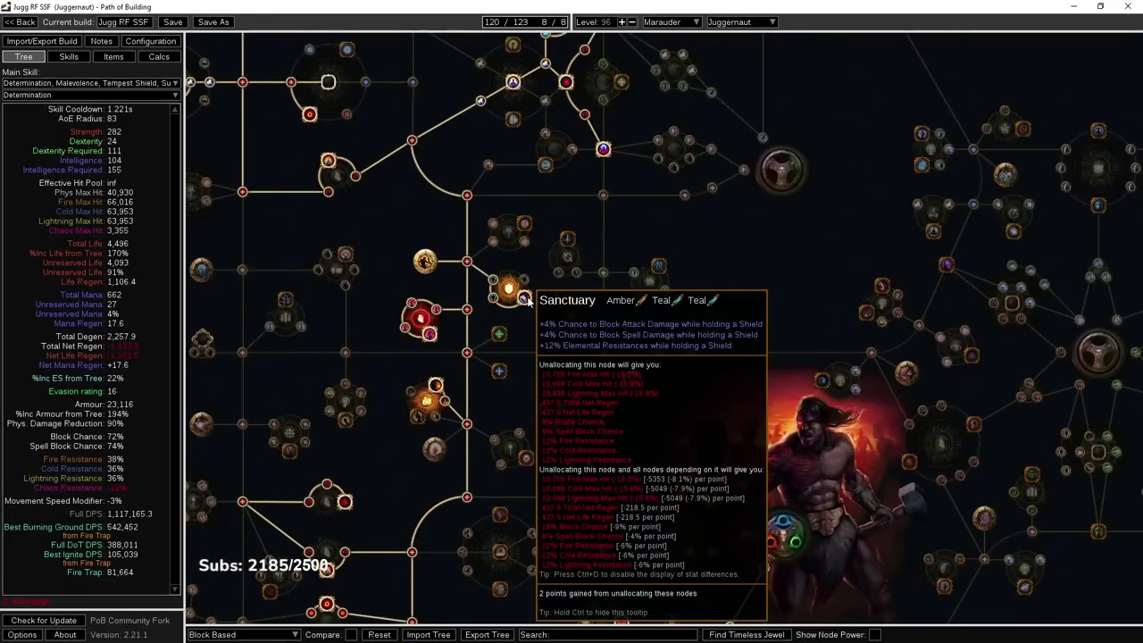
mouse_move(428, 260)
scroll(427, 260, "down", 1)
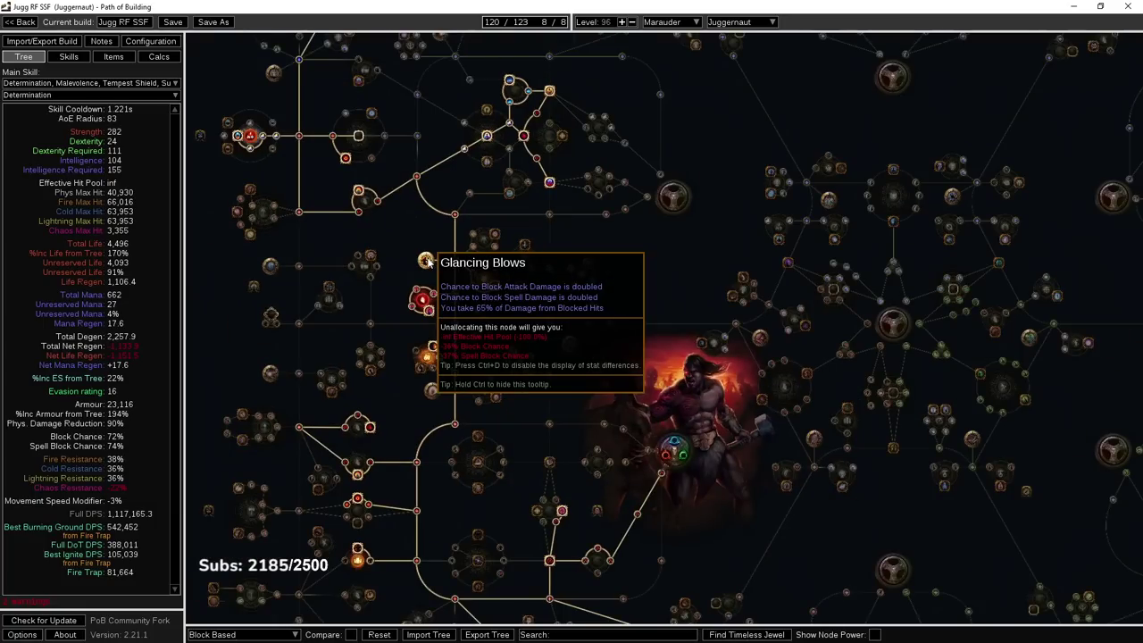
Examine the allocated block clusters from the upper tree down to the paths west of the Marauder start
scroll(426, 260, "up", 3)
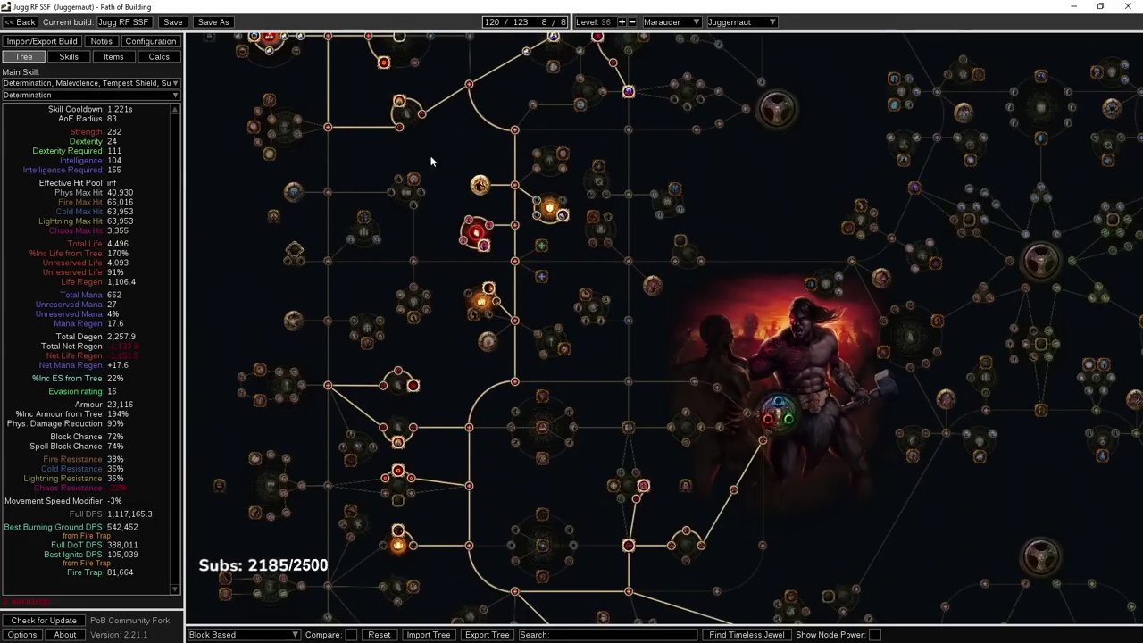
left_click_drag(831, 222, 629, 611)
left_click_drag(755, 58, 661, 286)
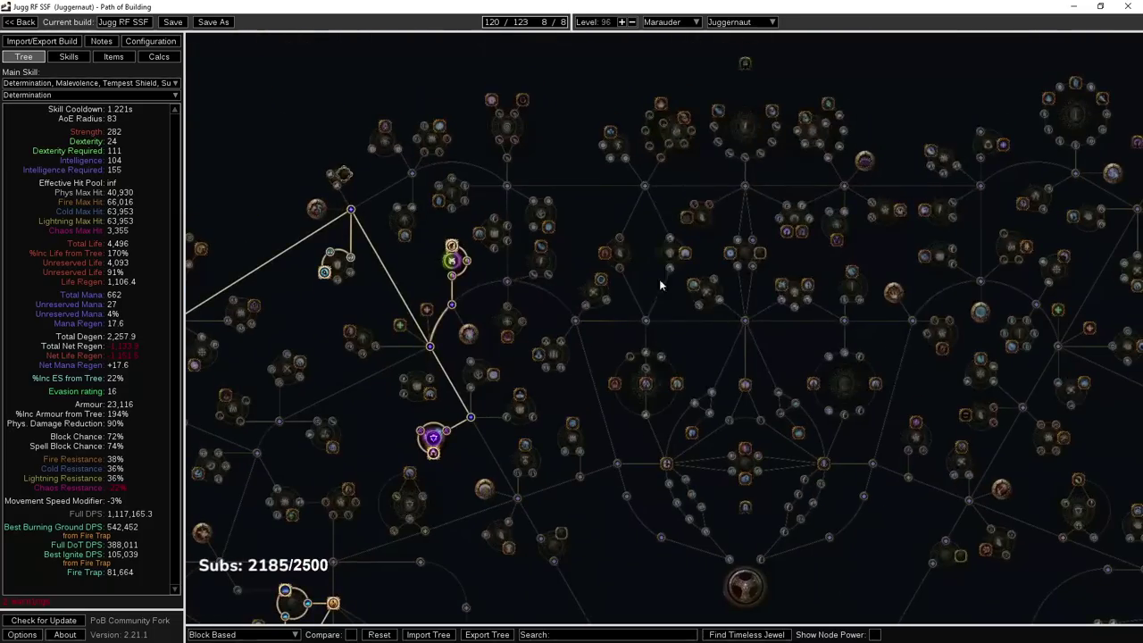
left_click_drag(607, 536, 748, 203)
left_click_drag(681, 450, 844, 164)
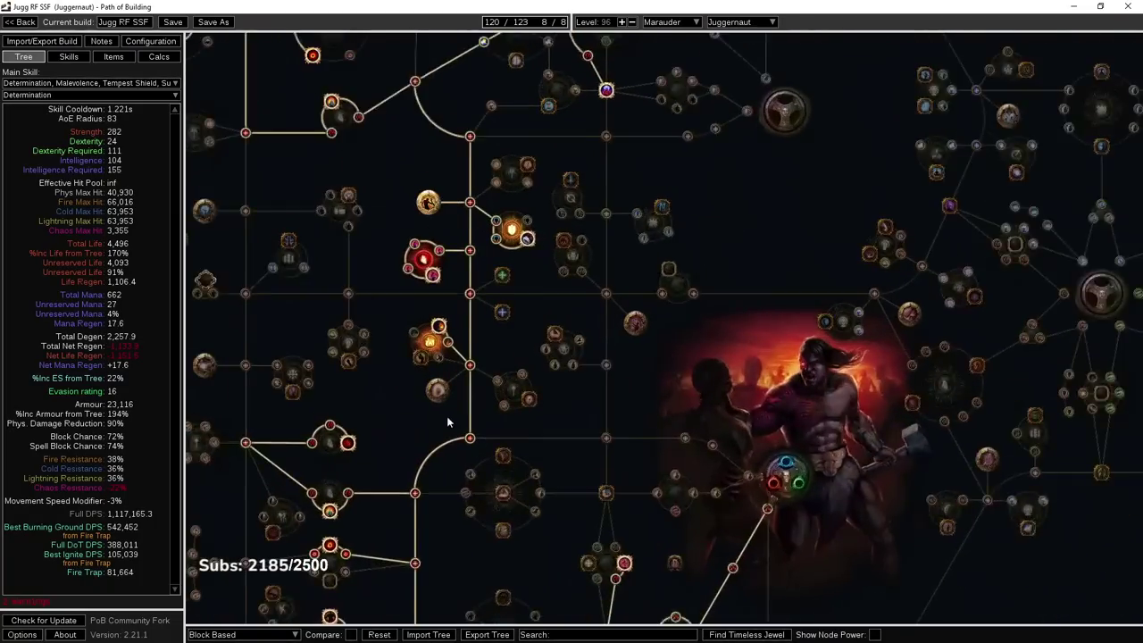
scroll(447, 422, "up", 1)
scroll(349, 418, "down", 4)
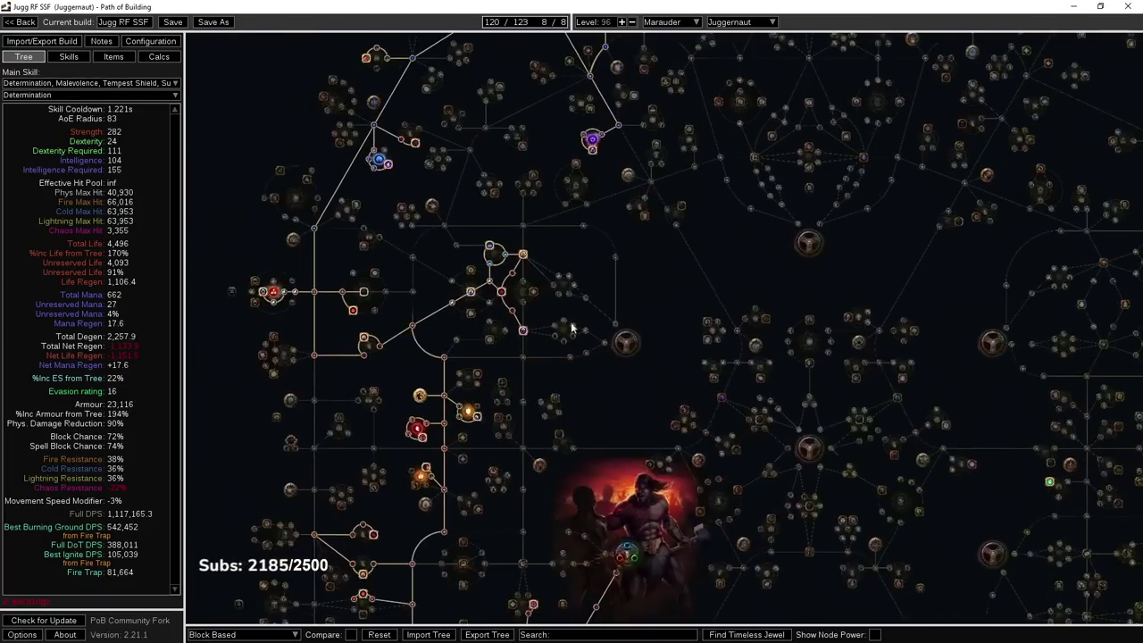
scroll(543, 273, "up", 2)
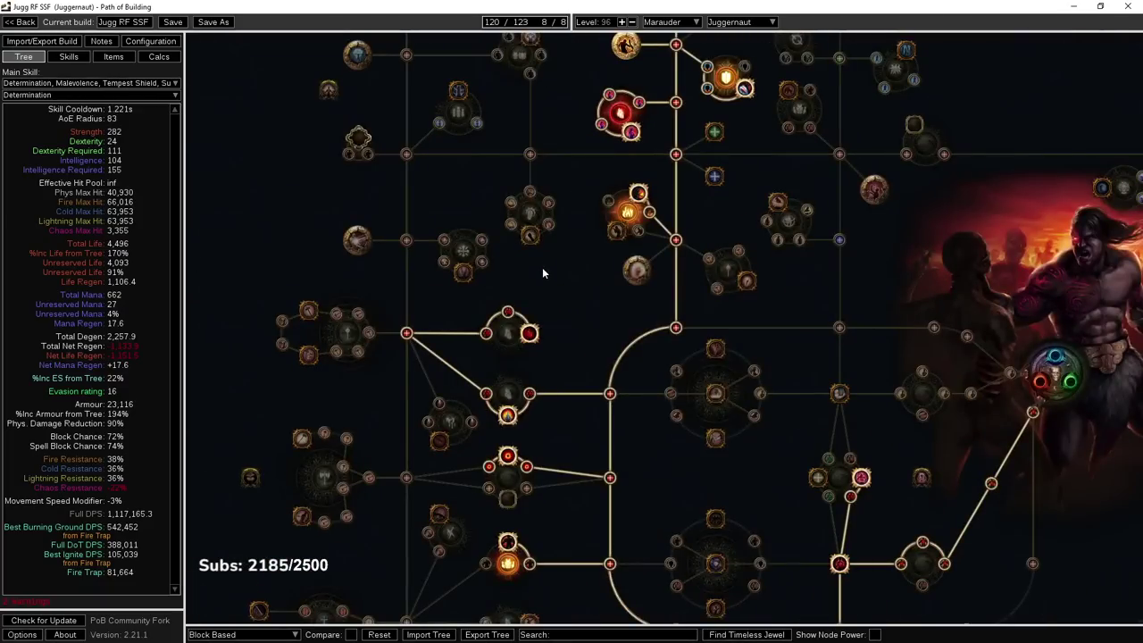
left_click_drag(530, 259, 472, 289)
scroll(509, 314, "down", 3)
Compare the Block Based tree with Jugg (non block) by alternating between them, ending on Block Based
left_click(226, 636)
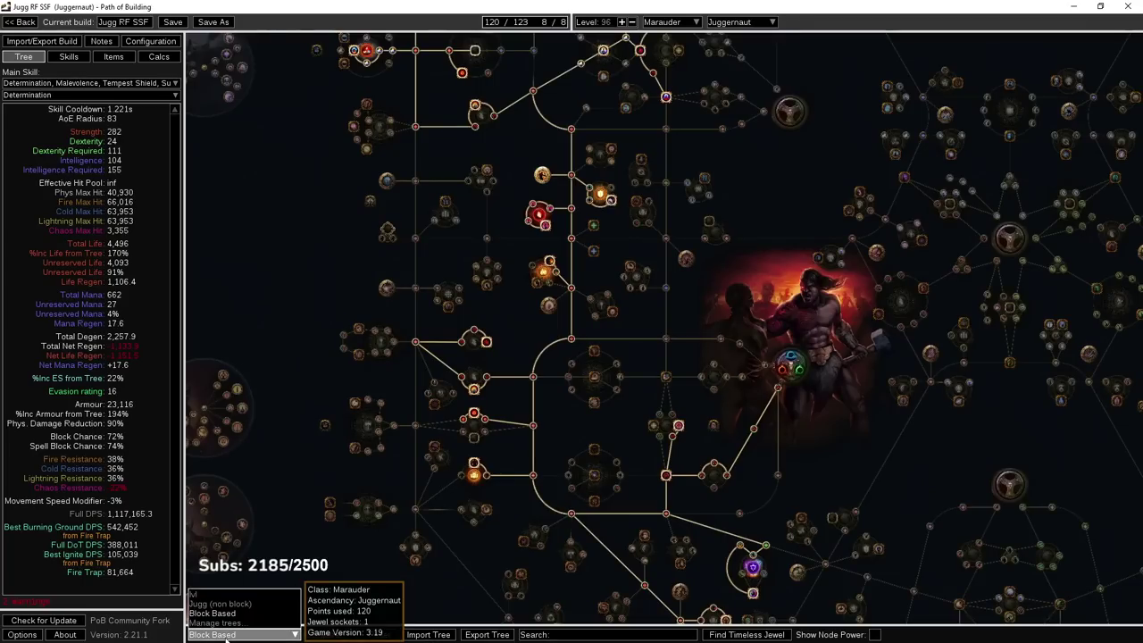
scroll(226, 640, "up", 1)
scroll(226, 639, "down", 1)
scroll(226, 639, "up", 1)
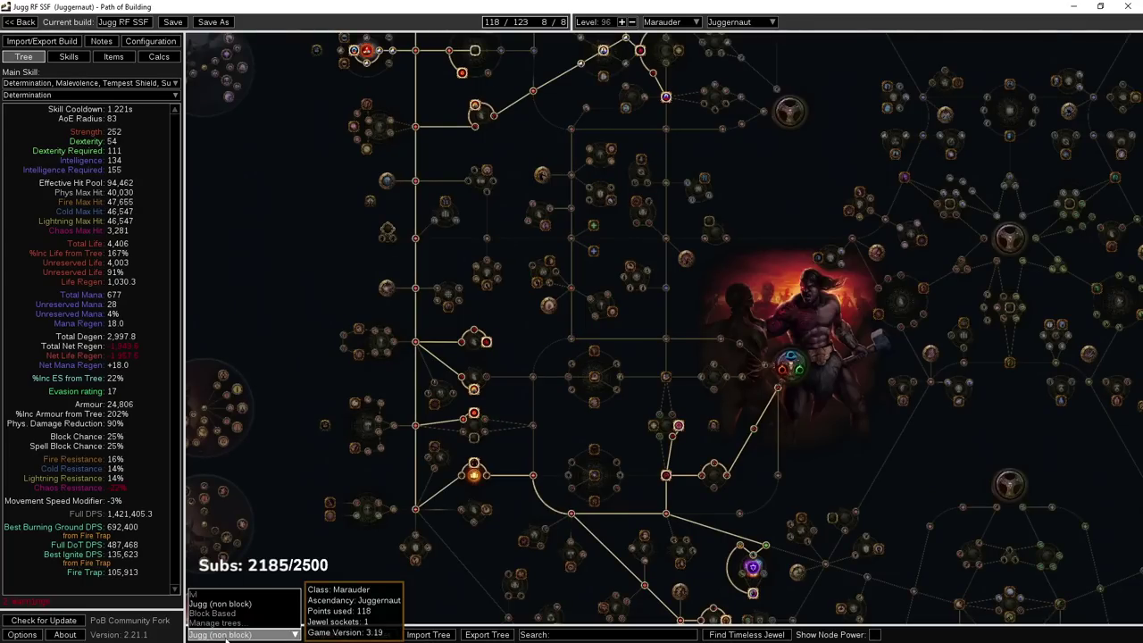
scroll(226, 635, "down", 1)
scroll(226, 635, "up", 1)
scroll(226, 635, "down", 1)
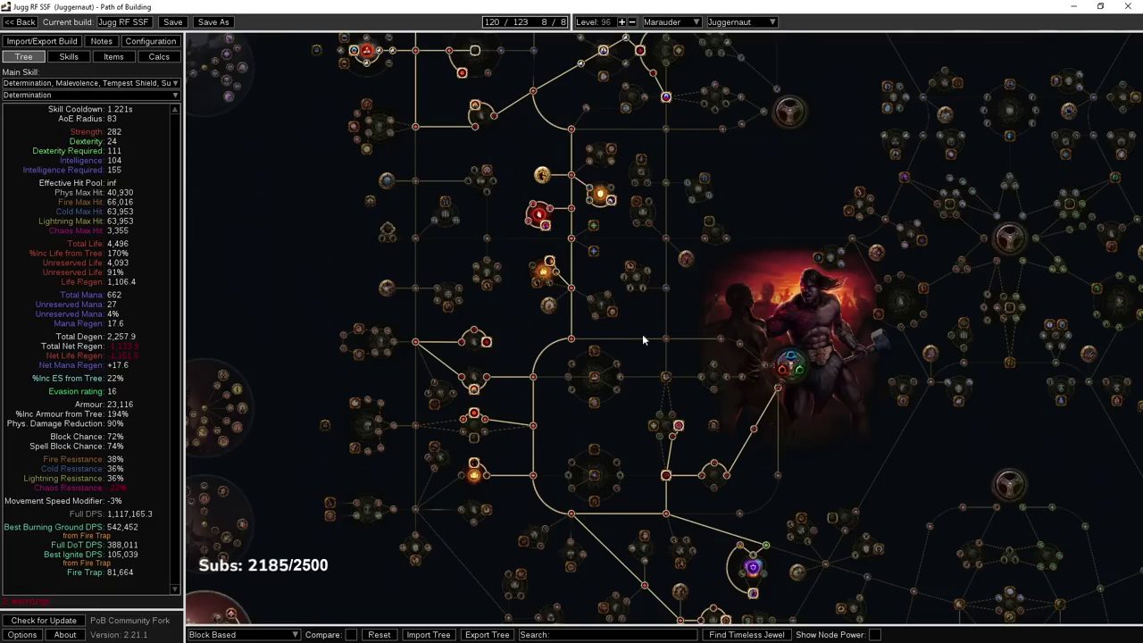
Inspect the Block Based route around the Marauder start and up to the Glancing Blows area
left_click_drag(796, 191, 684, 347)
scroll(684, 346, "down", 1)
left_click_drag(455, 561, 472, 409)
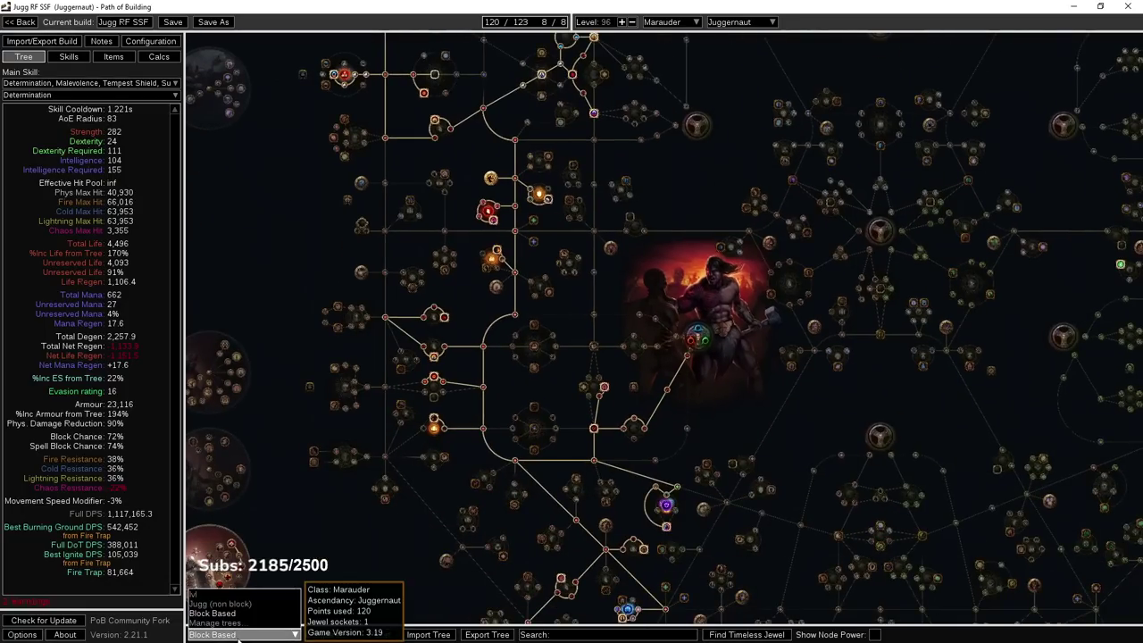
left_click(238, 638)
left_click_drag(483, 108, 442, 237)
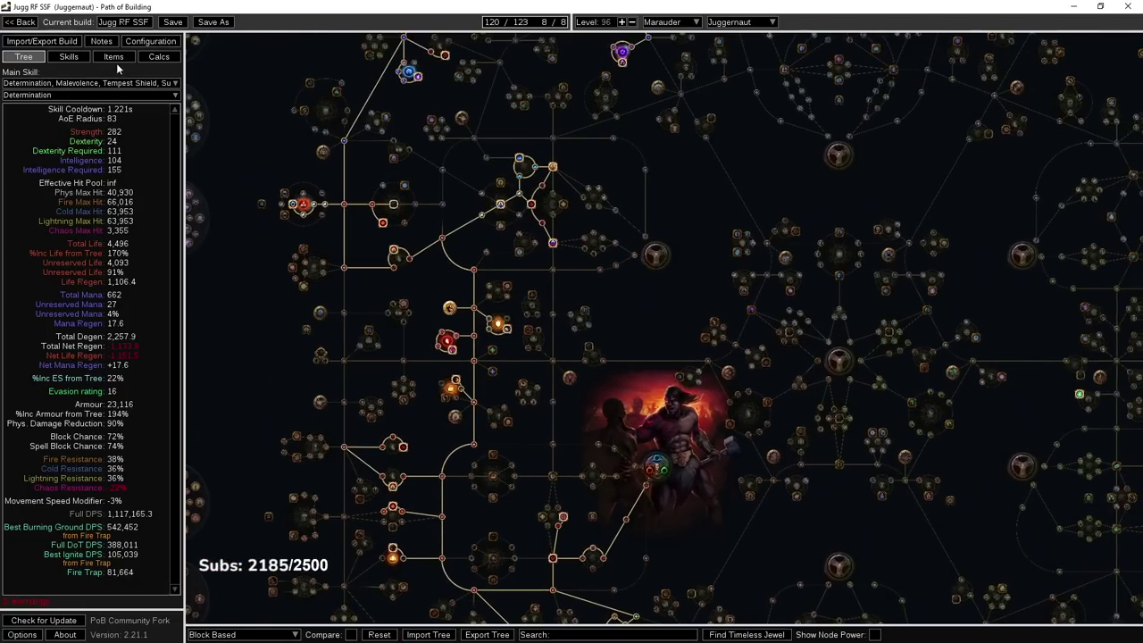
Review the build's equipped items and return to the Block Based passive tree
left_click(113, 57)
mouse_move(294, 70)
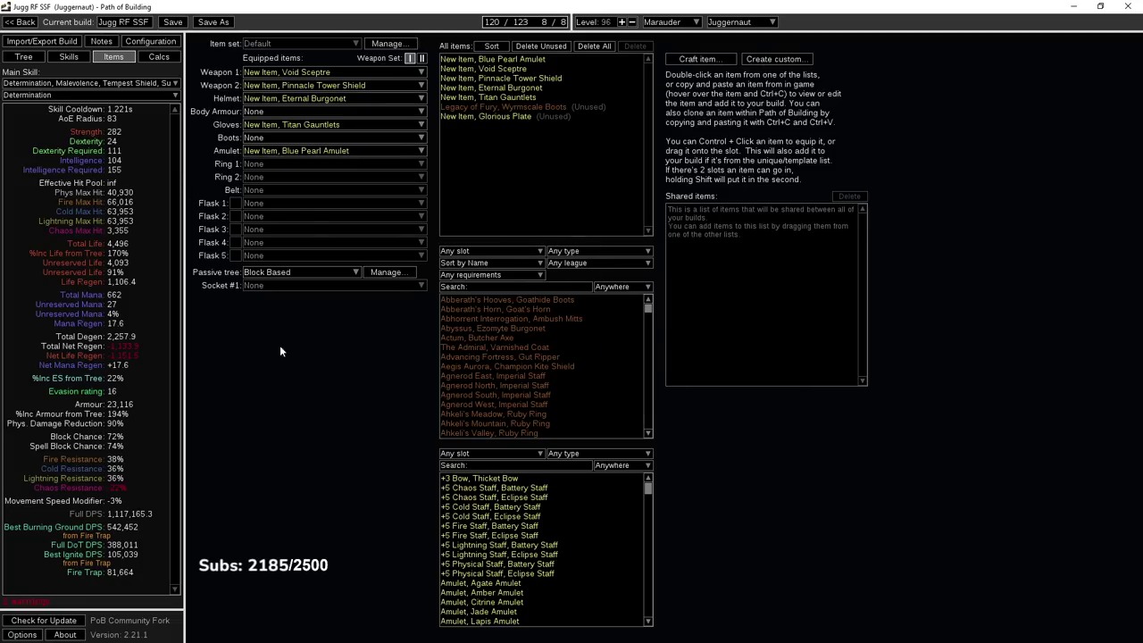
left_click(32, 59)
left_click_drag(625, 222, 525, 208)
scroll(536, 435, "down", 2)
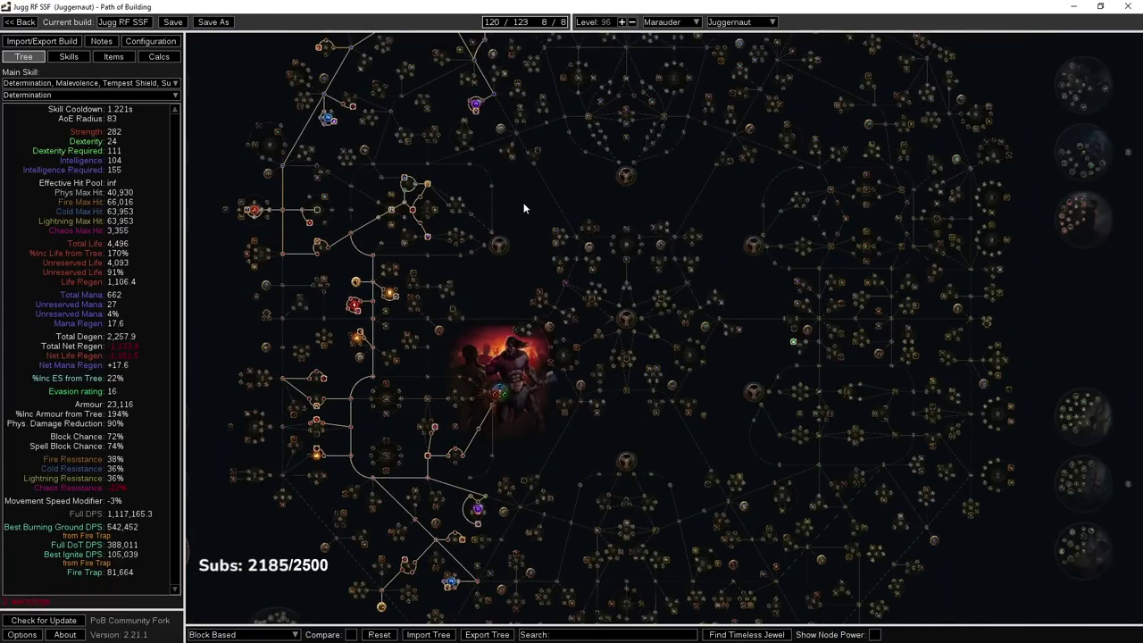
Examine the Juggernaut ascendancy's allocated nodes, including the details of Unyielding
left_click_drag(250, 487, 555, 234)
scroll(554, 237, "up", 9)
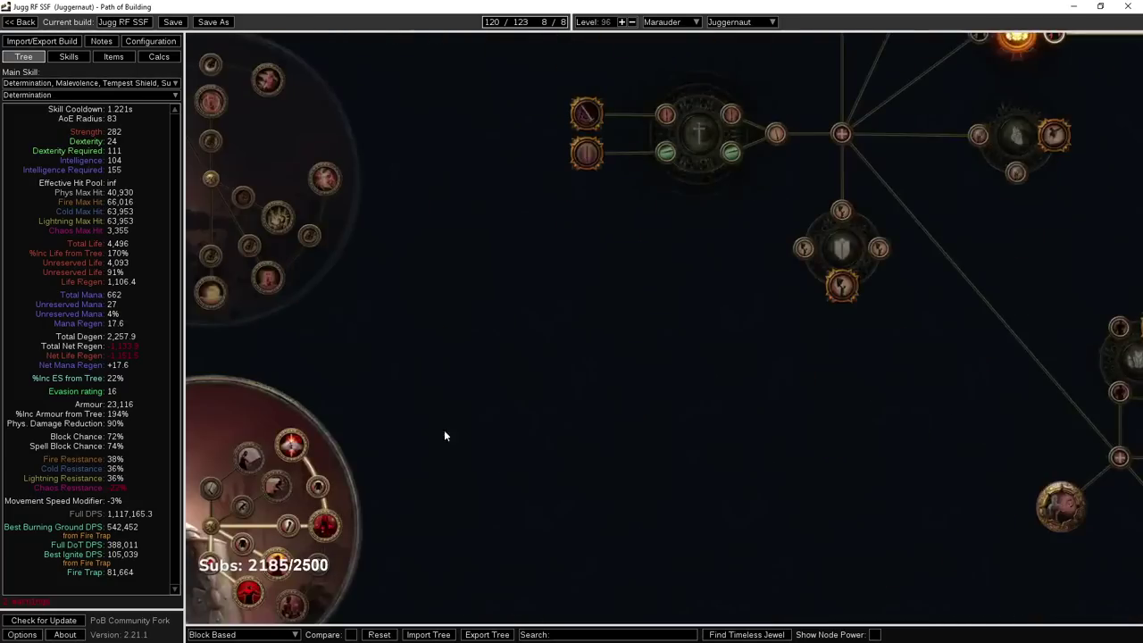
left_click_drag(327, 497, 480, 304)
left_click_drag(552, 436, 602, 296)
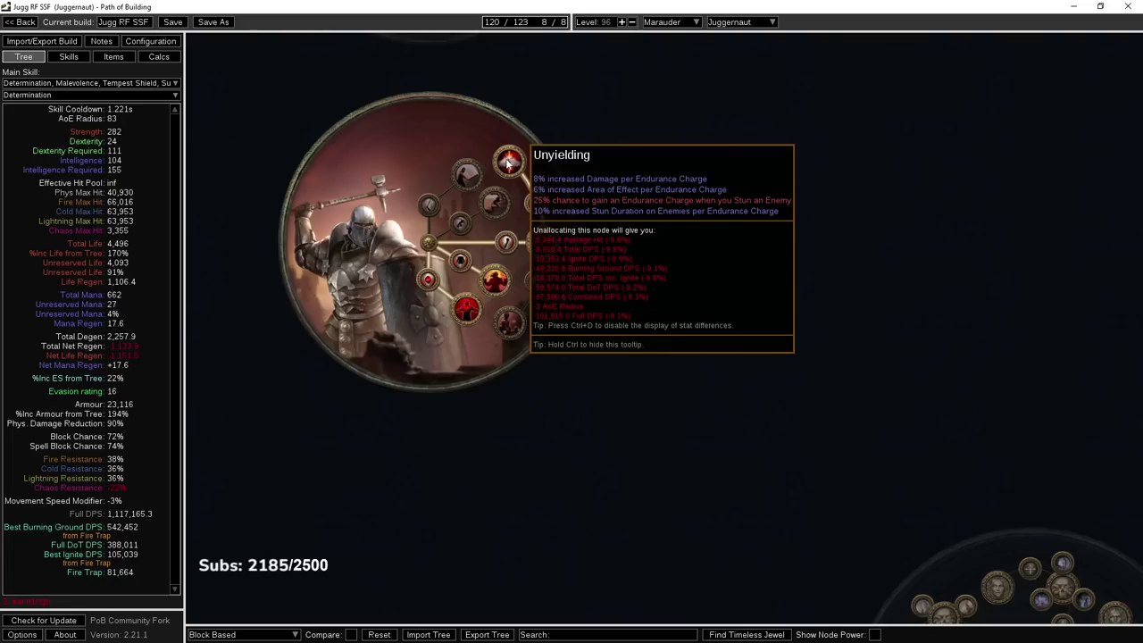
Go from the ascendancy to the main tree and read the details of the Stamina node
scroll(694, 183, "down", 5)
scroll(901, 337, "up", 3)
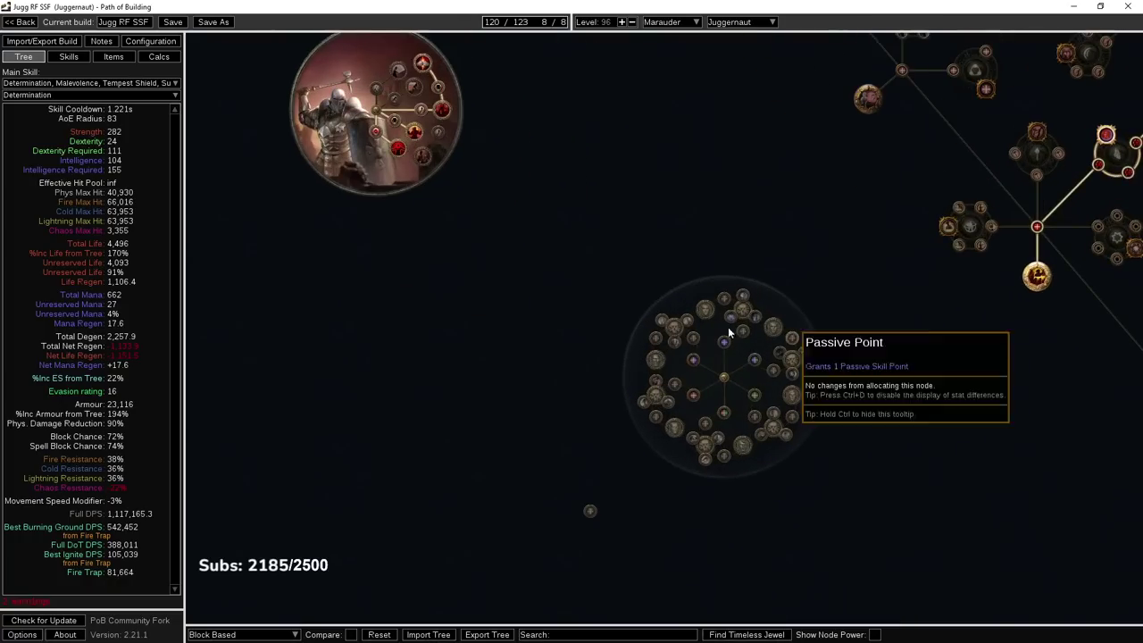
left_click_drag(507, 156, 243, 615)
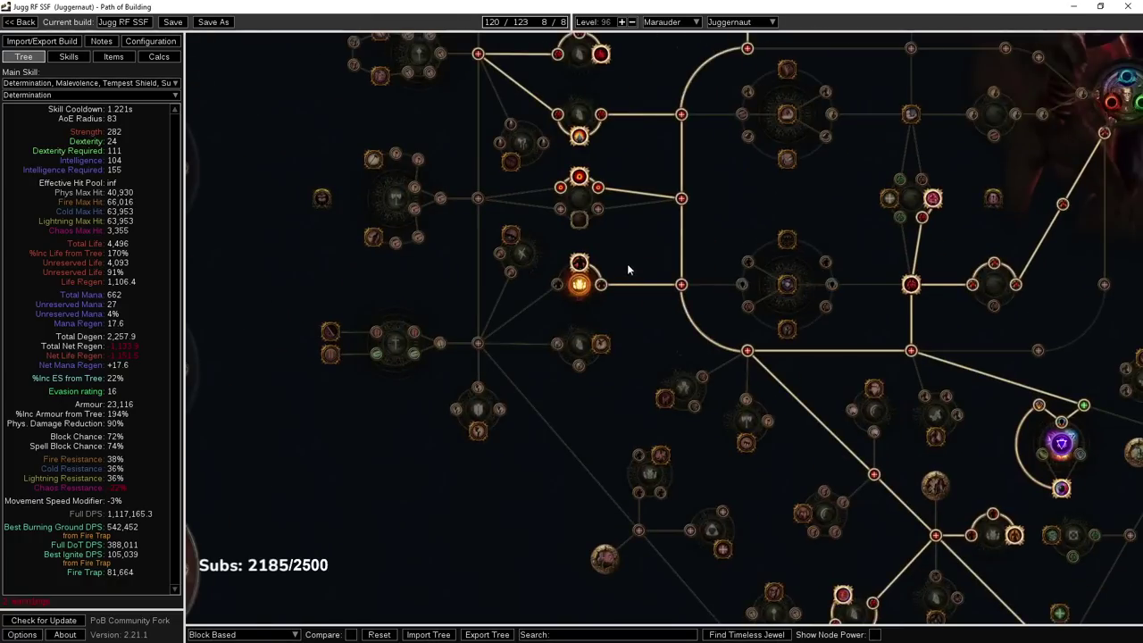
left_click_drag(590, 170, 502, 253)
mouse_move(489, 266)
scroll(489, 266, "up", 2)
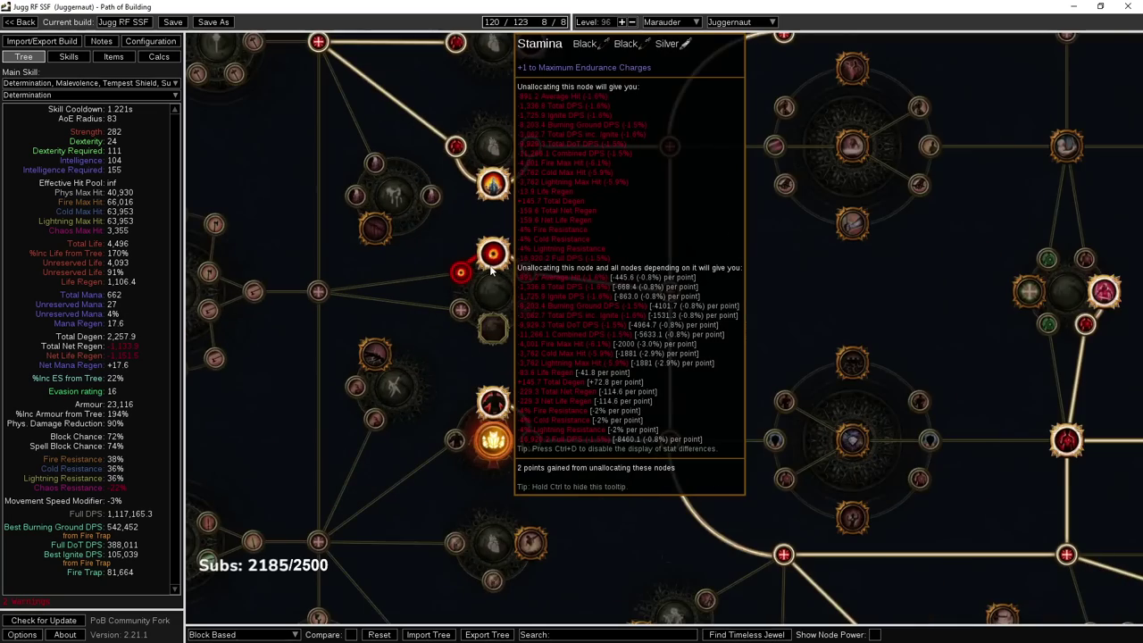
scroll(482, 261, "up", 2)
Follow the allocated path upward and read the details of the Endurance node
left_click_drag(572, 54, 511, 494)
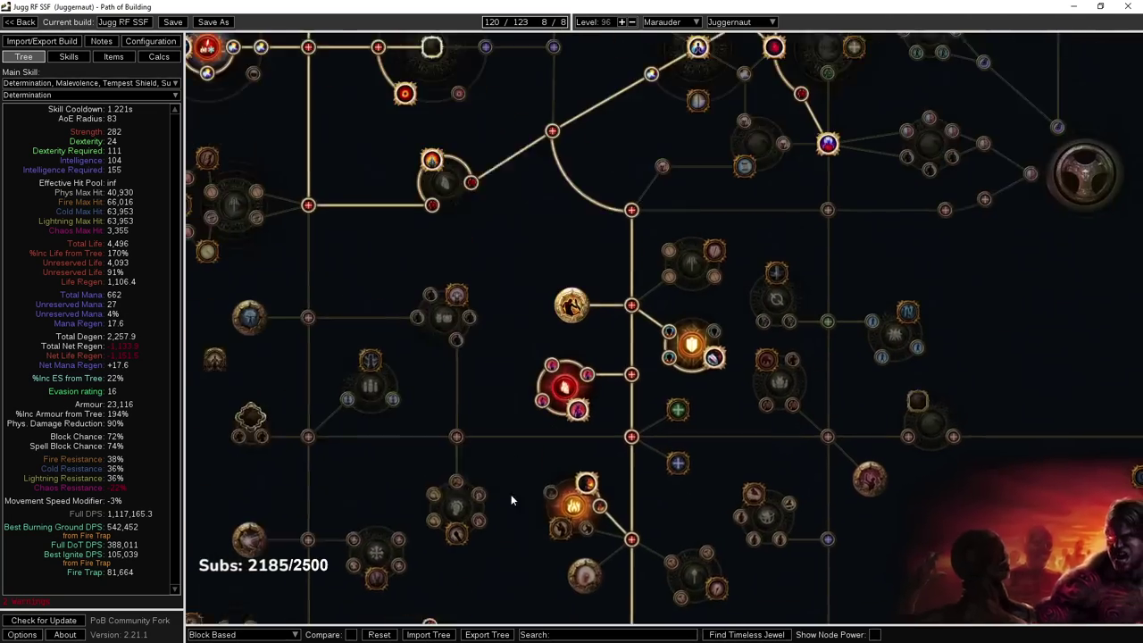
left_click_drag(535, 167, 521, 414)
scroll(402, 325, "up", 2)
scroll(382, 347, "down", 2)
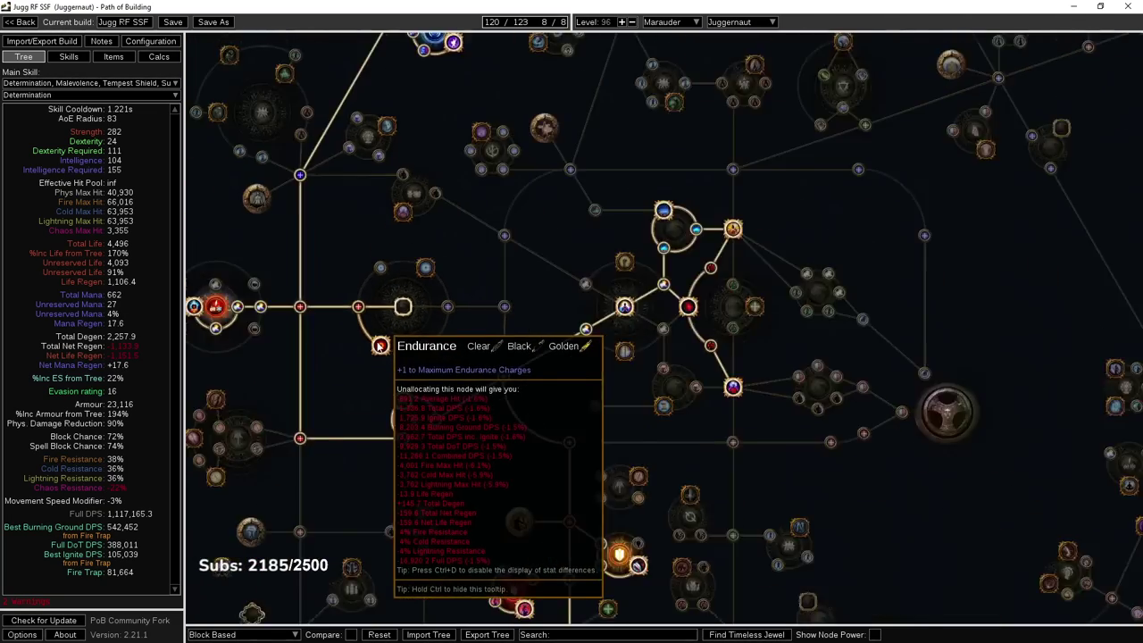
scroll(383, 346, "up", 2)
scroll(369, 319, "down", 4)
Look over the lower tree and inspect the Area of Effect node in the allocated cluster northwest of the Marauder start
left_click_drag(372, 450, 594, 123)
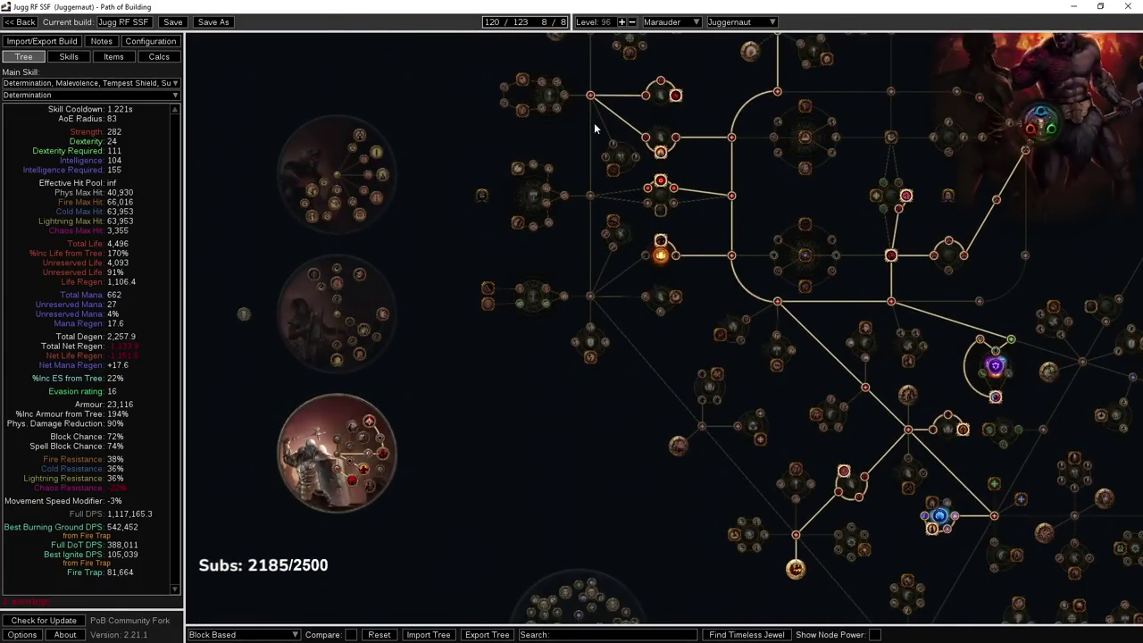
left_click_drag(695, 144, 590, 459)
left_click_drag(751, 141, 684, 229)
scroll(684, 119, "up", 4)
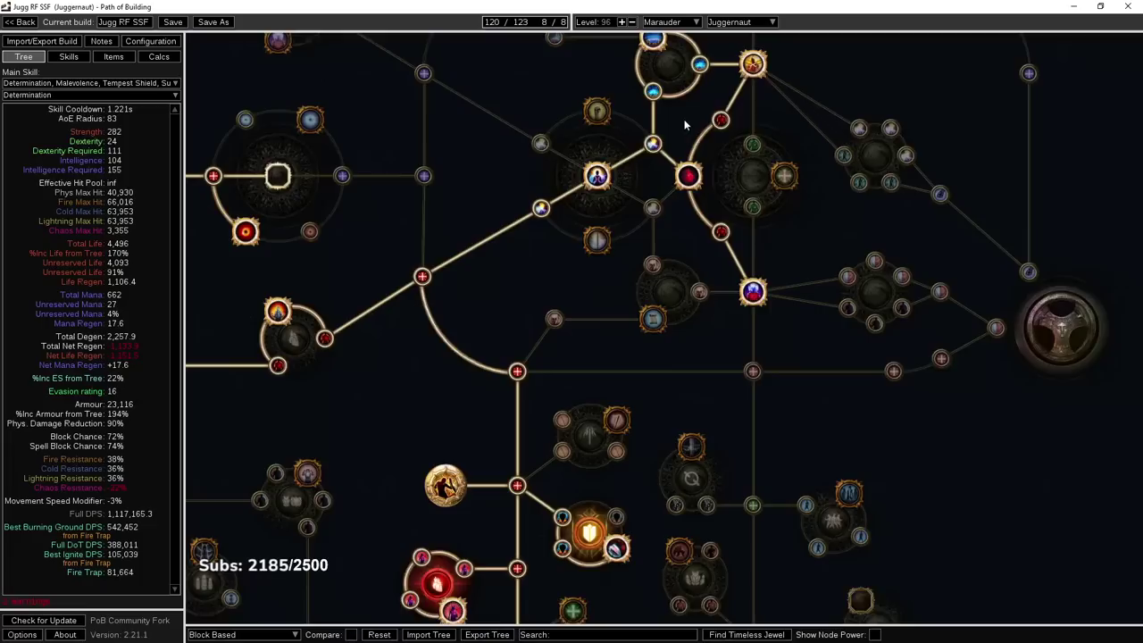
left_click_drag(684, 125, 672, 175)
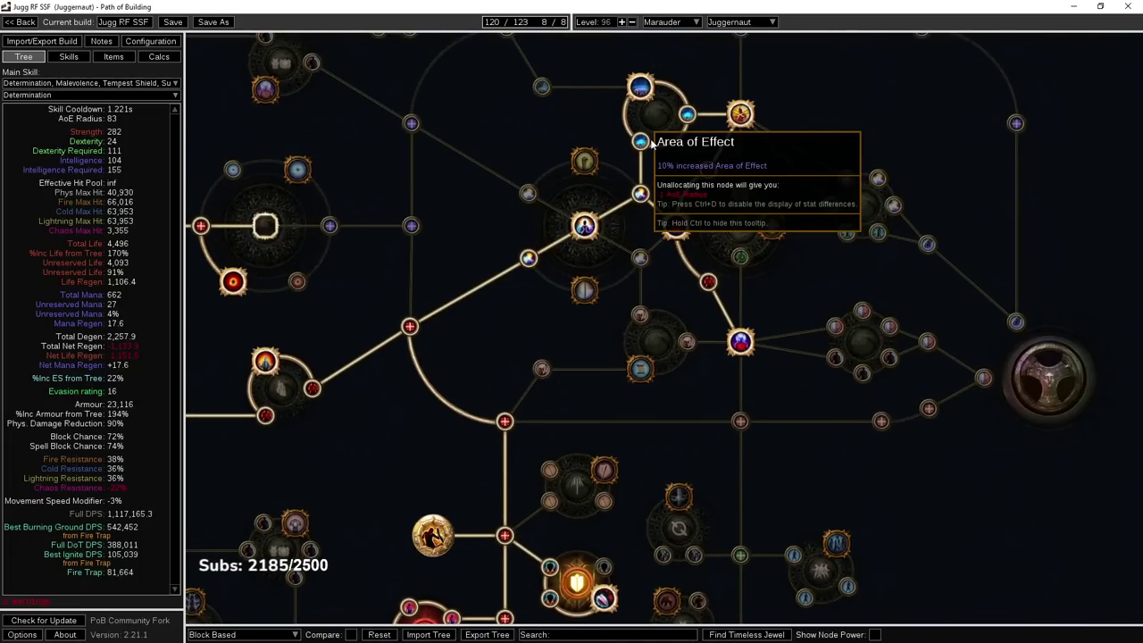
Add a new socket group to the build's skills containing the Increased Area of Effect support gem
left_click(69, 56)
left_click(371, 70)
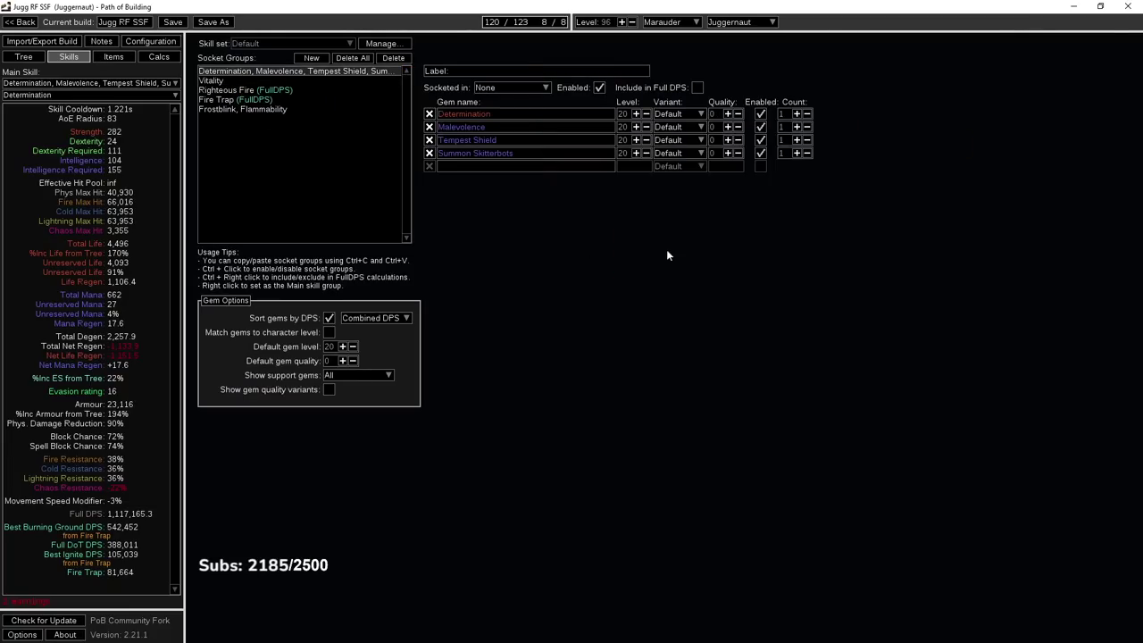
left_click(324, 58)
type("area")
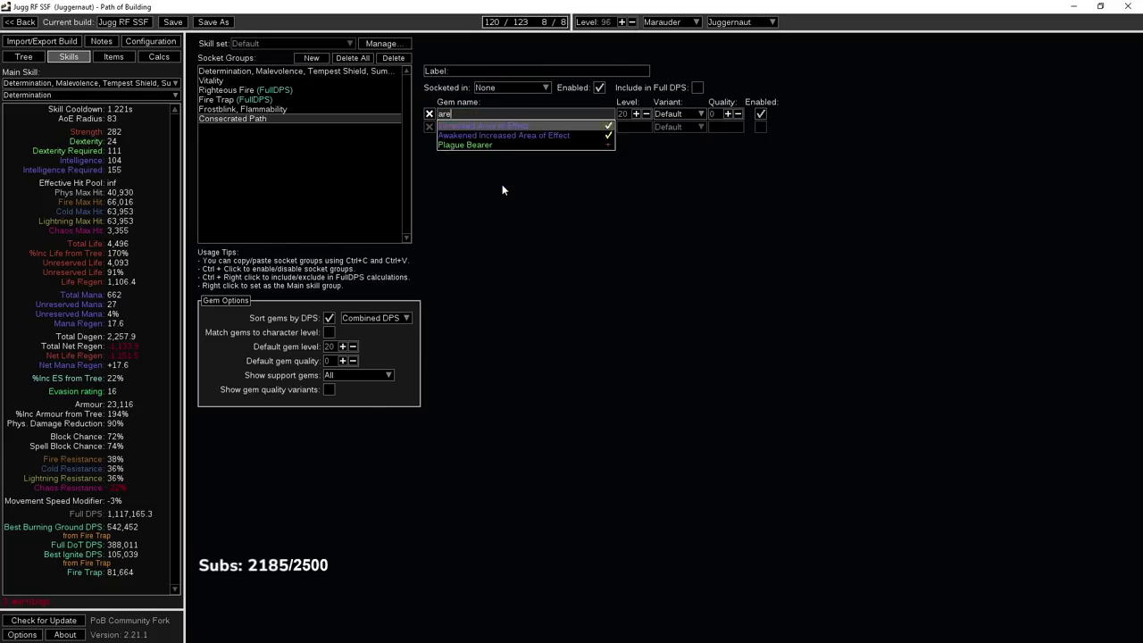
key("BackSpace")
key("BackSpace")
key("BackSpace")
key("BackSpace")
type("incre")
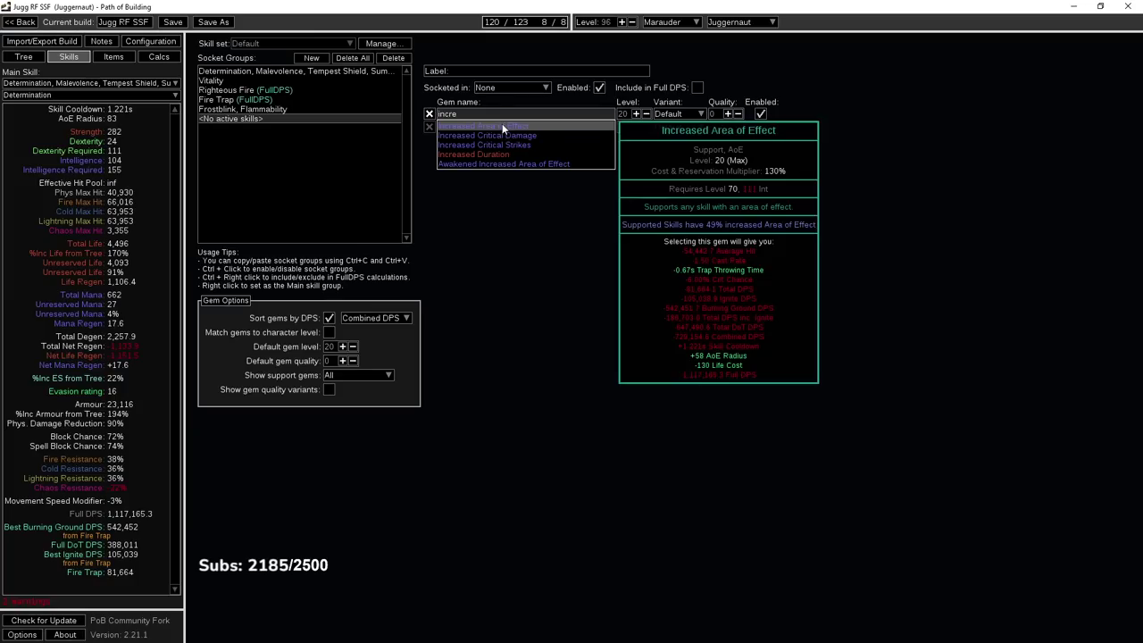
left_click(502, 125)
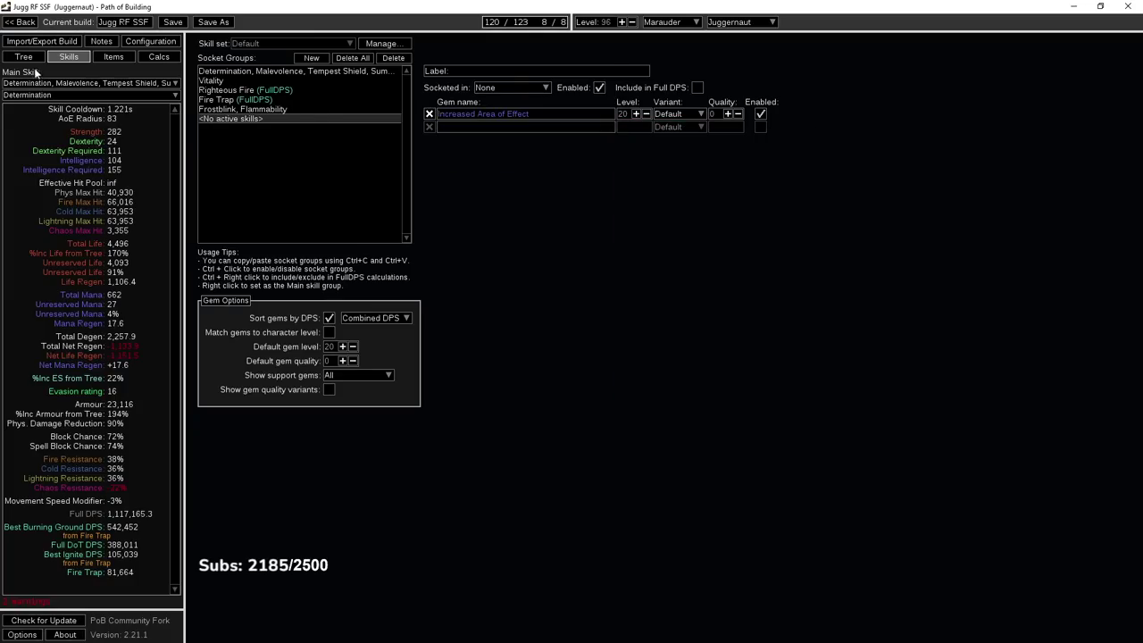
Return to the passive tree, survey the surrounding branches and read the Area of Effect node above the central allocated wheel
left_click(23, 56)
scroll(349, 459, "down", 3)
left_click_drag(346, 458, 546, 172)
scroll(506, 327, "up", 2)
left_click_drag(518, 384, 809, 34)
mouse_move(599, 302)
left_click_drag(599, 302, 347, 638)
left_click_drag(970, 270, 476, 417)
left_click_drag(983, 285, 631, 462)
mouse_move(523, 250)
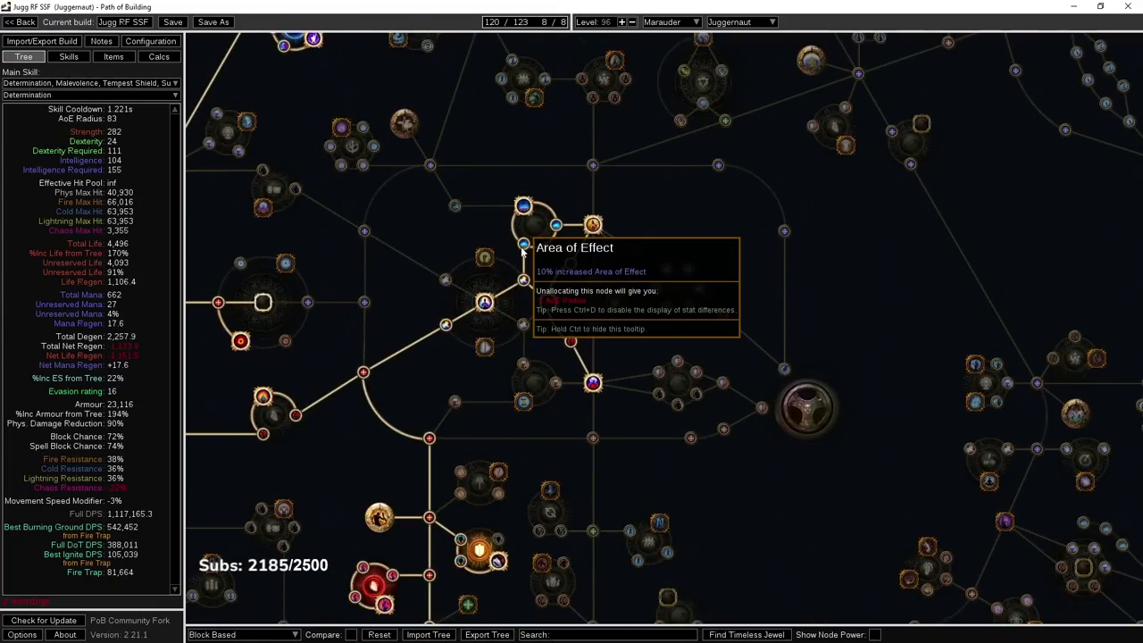
Review the Righteous Fire socket group's support gems and read the details of Efficacy
left_click(113, 56)
left_click(68, 55)
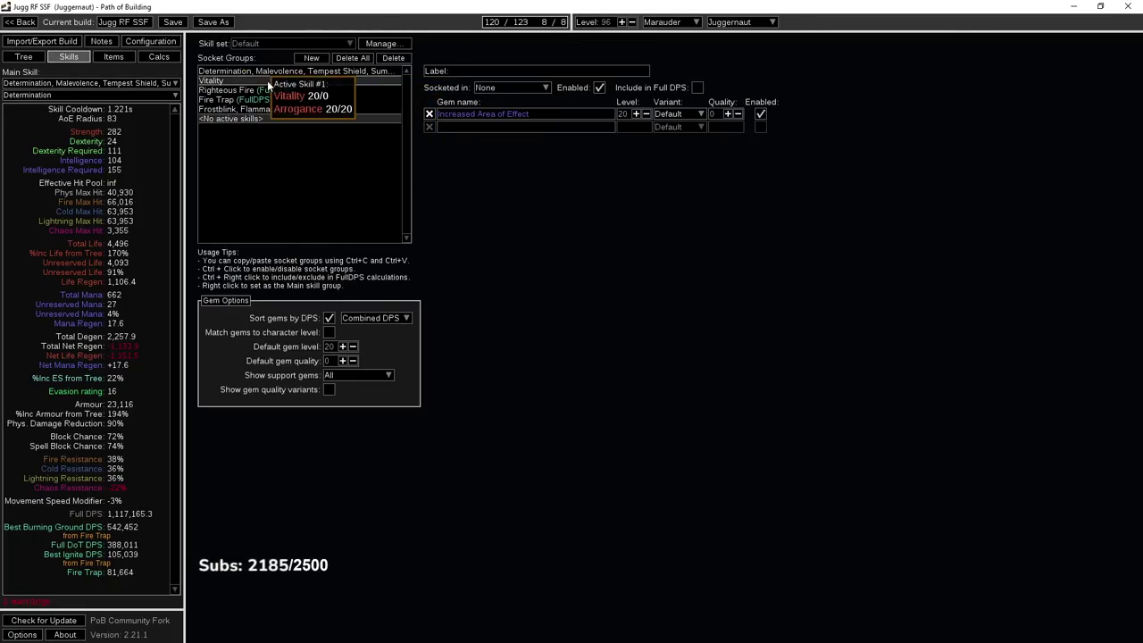
left_click(259, 91)
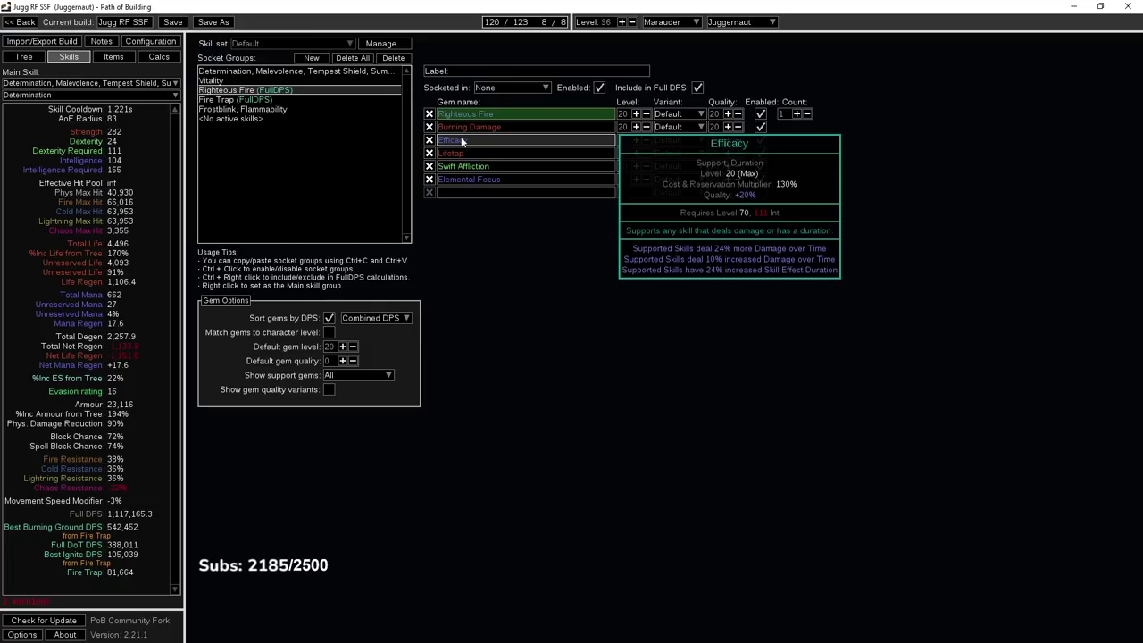
key("Return")
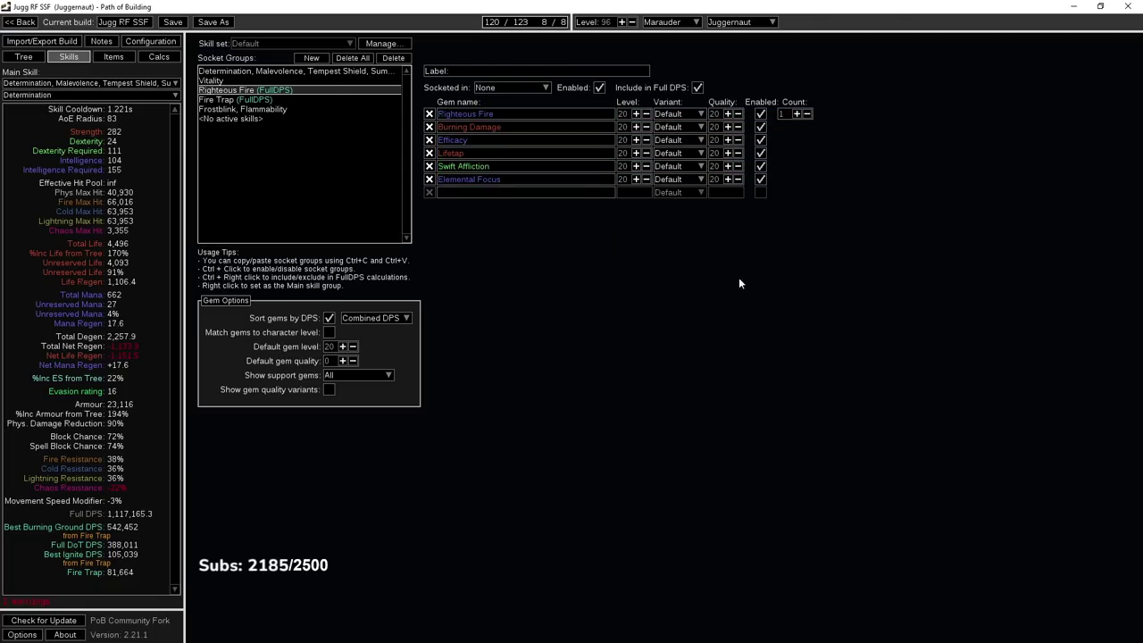
Go back to the Block Based passive tree and look over its allocated paths and clusters from the centre to the upper branches
left_click(18, 58)
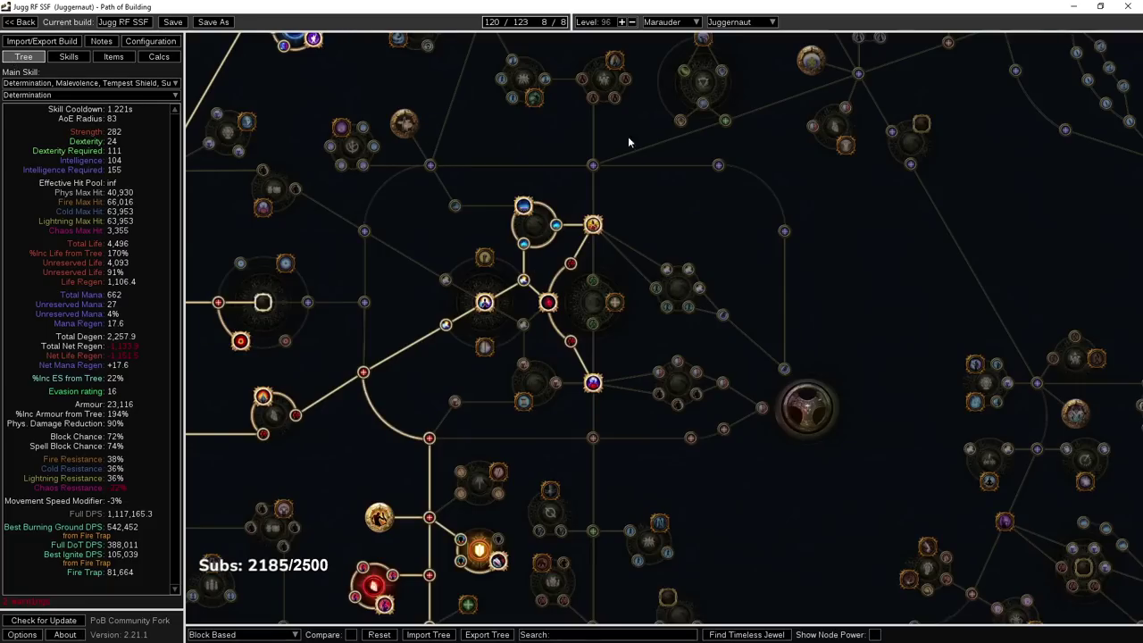
left_click_drag(635, 159, 867, 99)
left_click_drag(510, 245, 578, 254)
scroll(578, 254, "down", 1)
scroll(465, 210, "up", 3)
left_click_drag(402, 217, 387, 436)
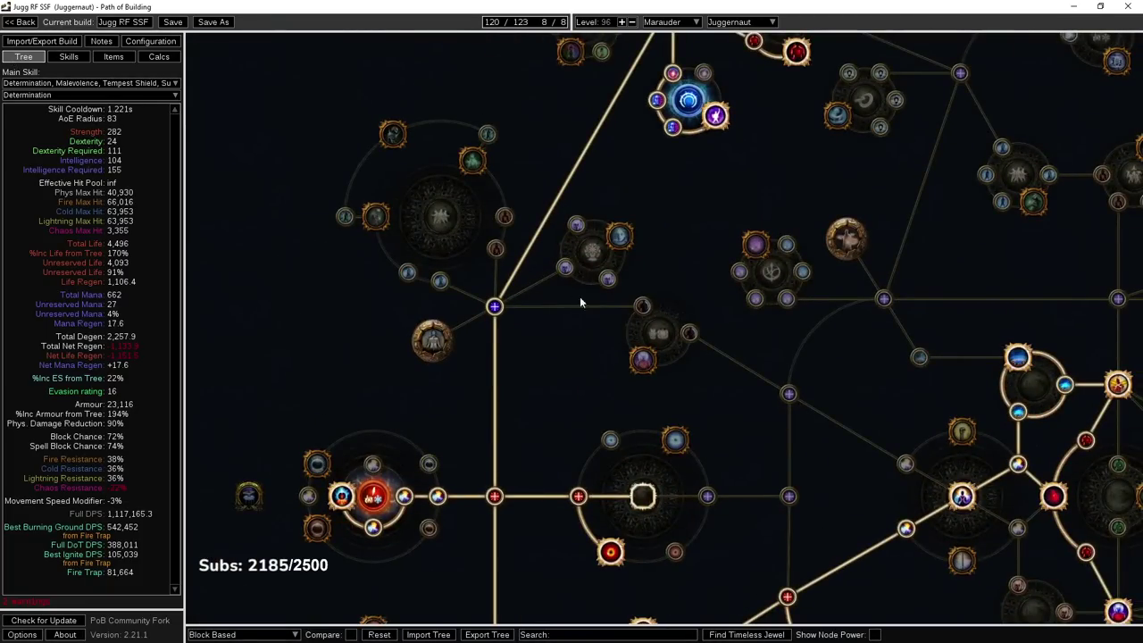
scroll(766, 320, "down", 4)
left_click_drag(989, 321, 678, 293)
left_click_drag(634, 7, 580, 458)
double_click(579, 458)
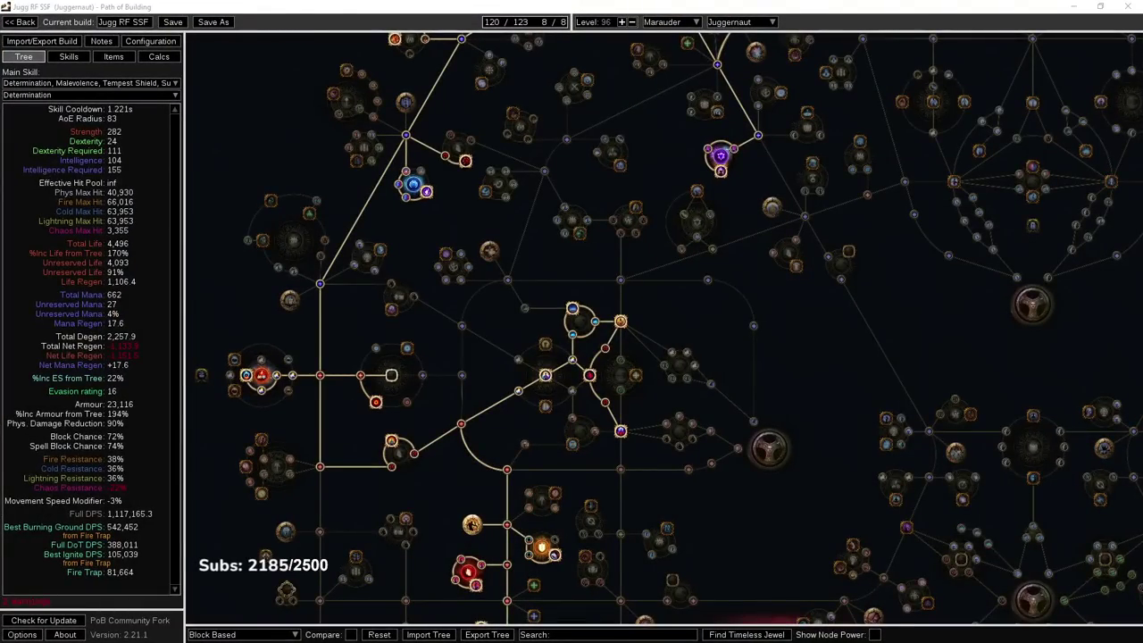
Switch to the browser window with the "3.19 RF J U G G ssf Goals" Google Sheets spreadsheet and show it full size
left_click_drag(1142, 357, 643, 237)
double_click(643, 234)
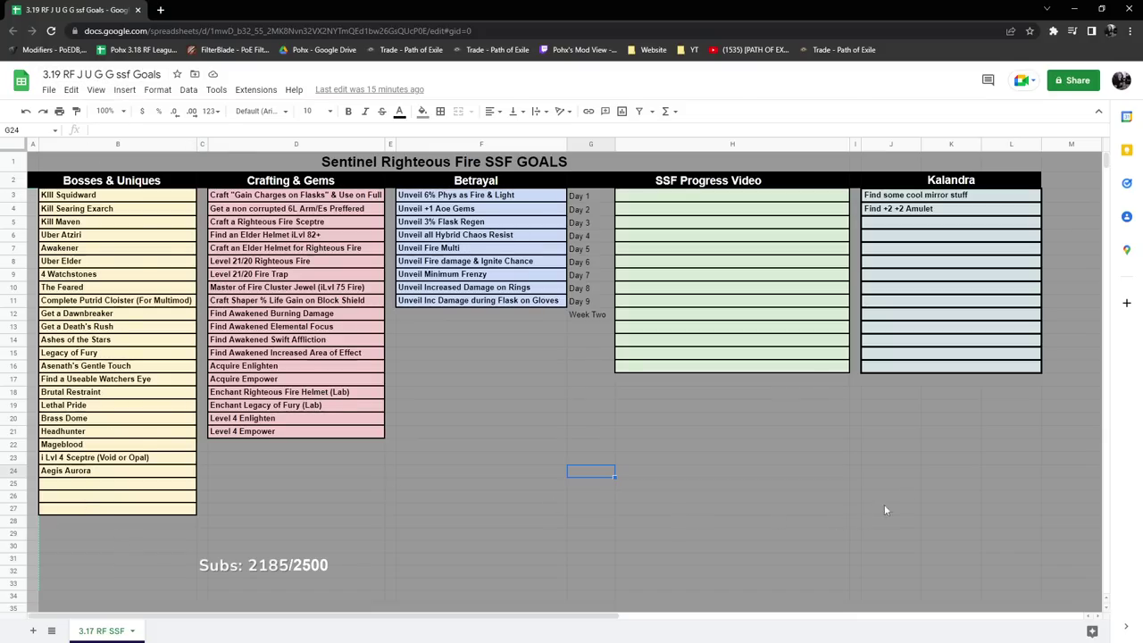
left_click(670, 470)
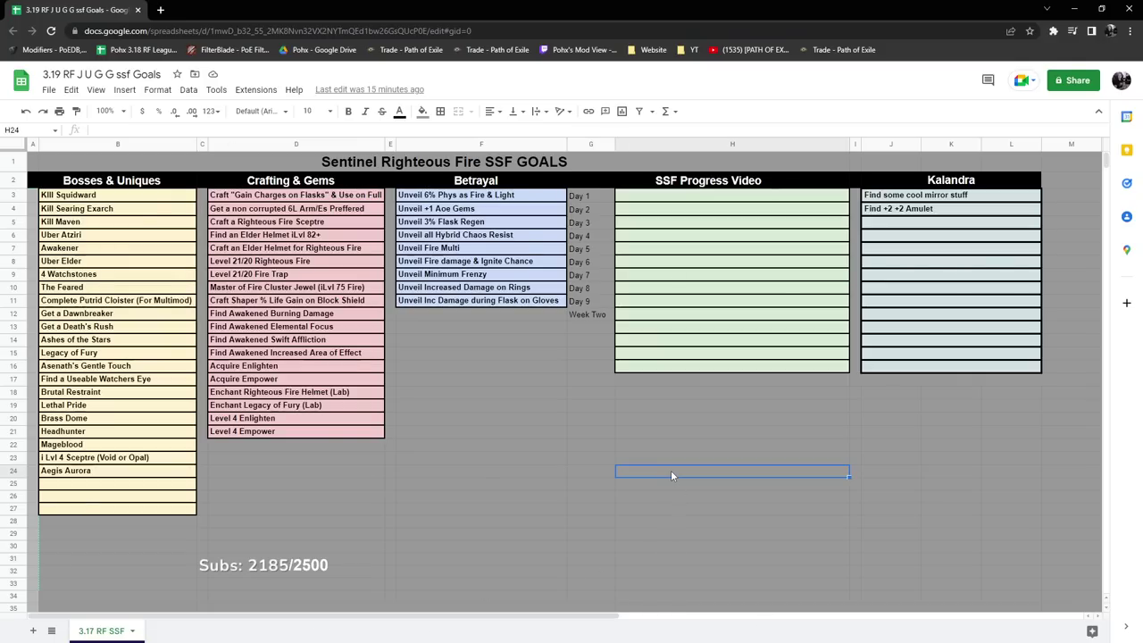
Go through the first Bosses & Uniques goals one by one, from Kill Squidward to The Feared
left_click(57, 198)
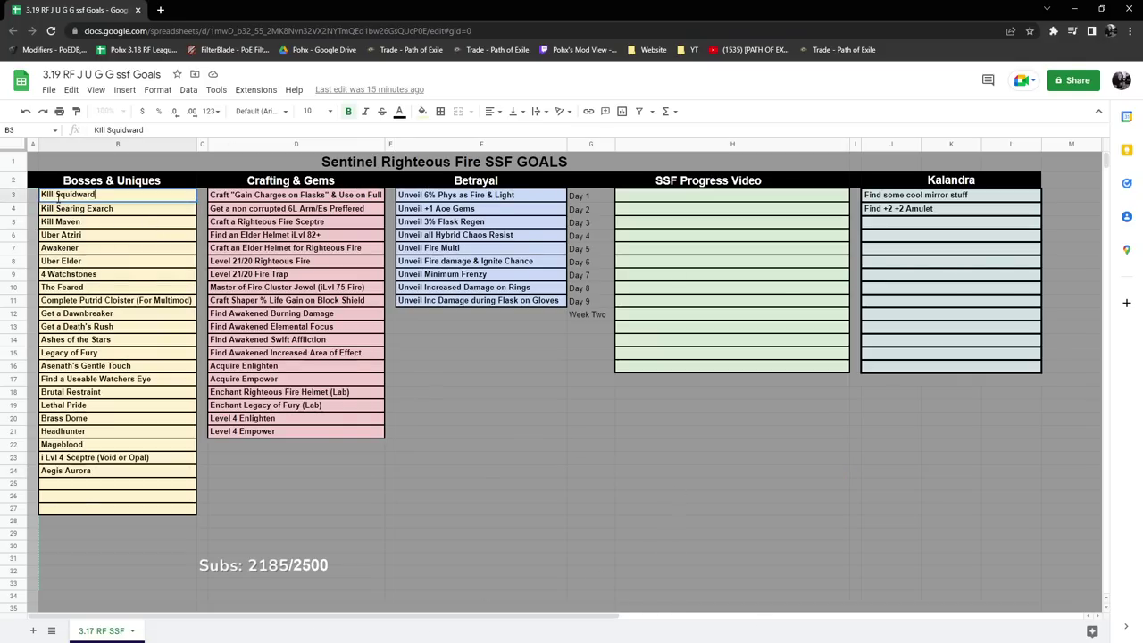
left_click(56, 211)
left_click(52, 224)
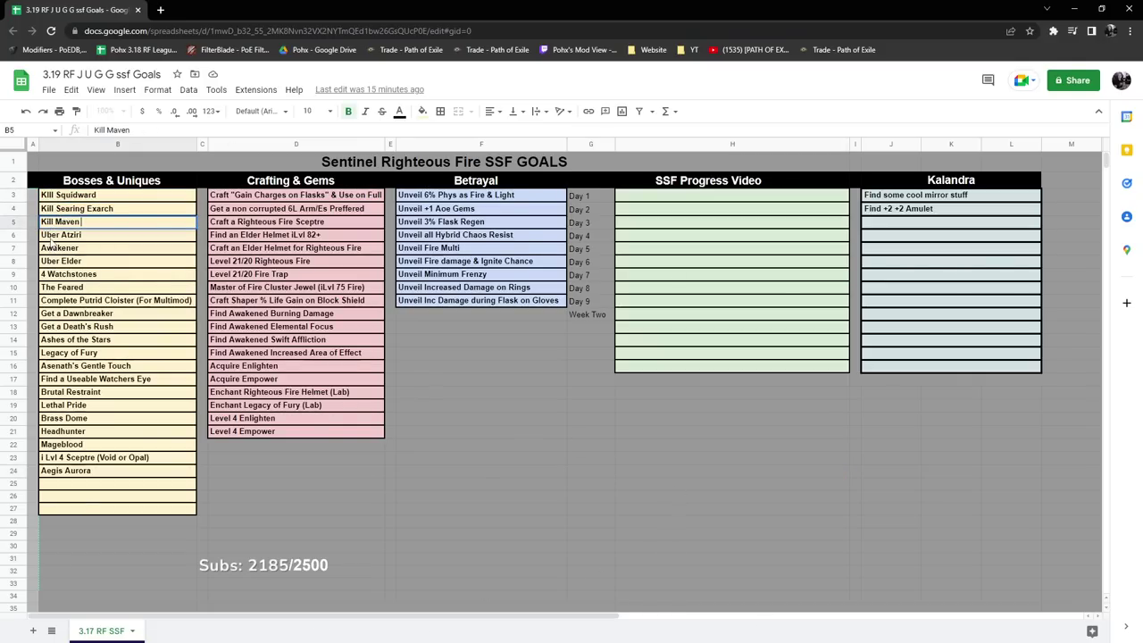
left_click(54, 236)
left_click(54, 249)
left_click(54, 262)
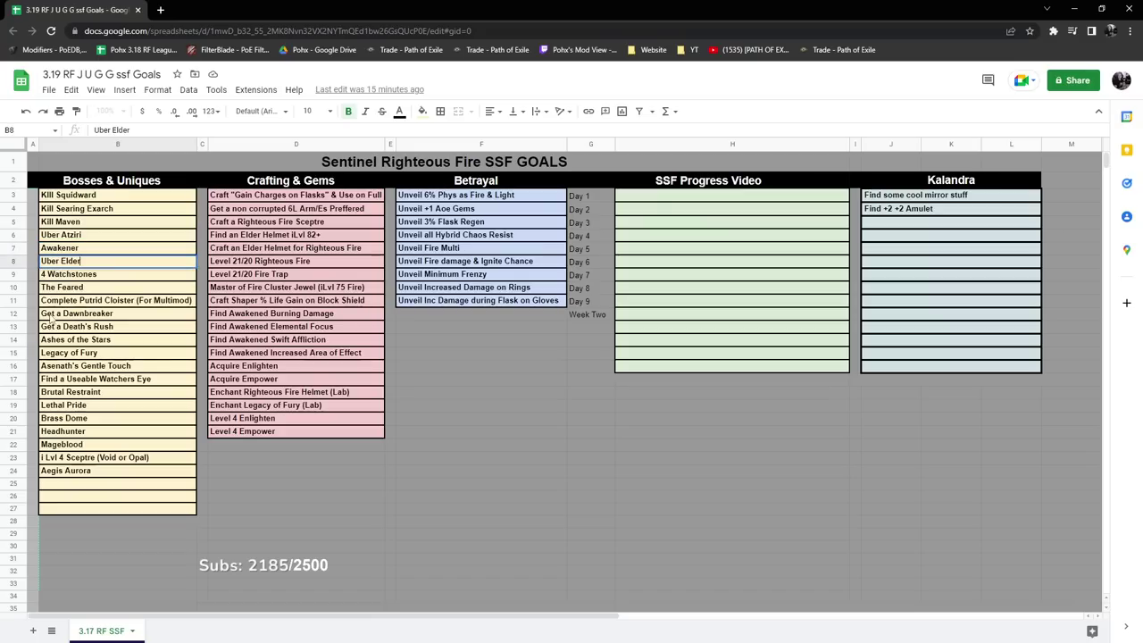
left_click(54, 276)
left_click(53, 287)
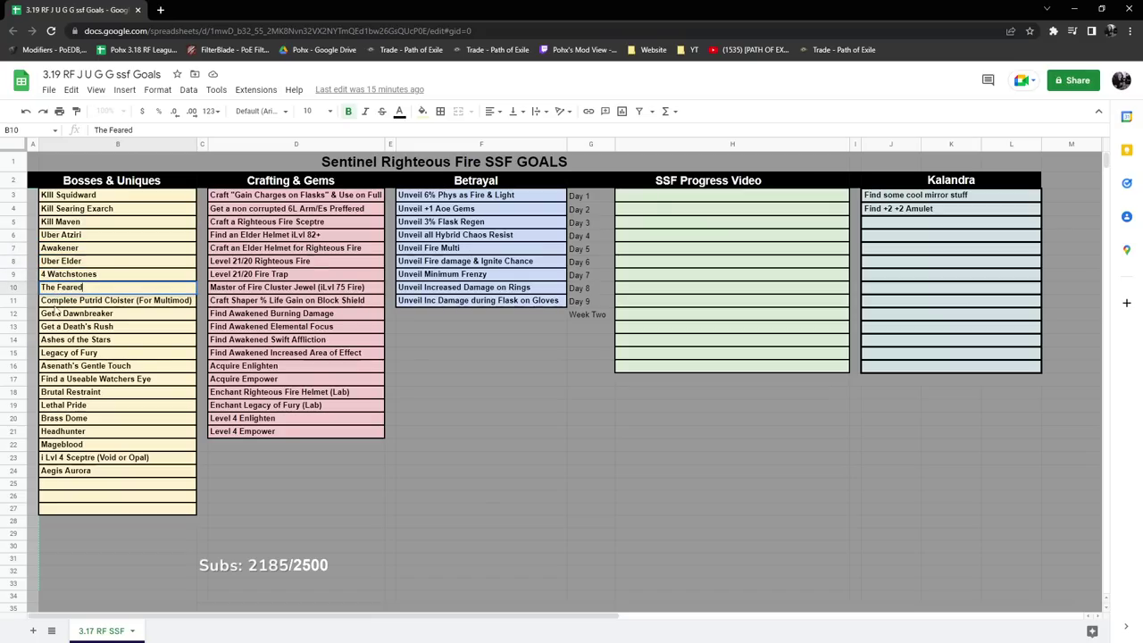
Continue through the Bosses & Uniques goals from Complete Putrid Cloister to Find a Useable Watchers Eye
left_click(57, 302)
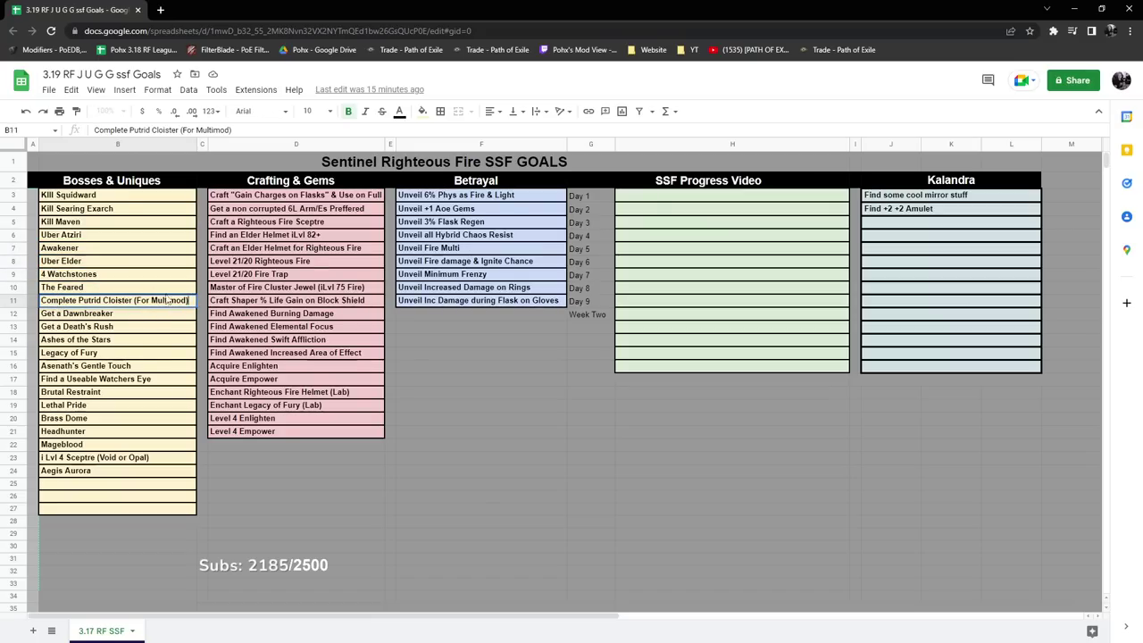
left_click(72, 314)
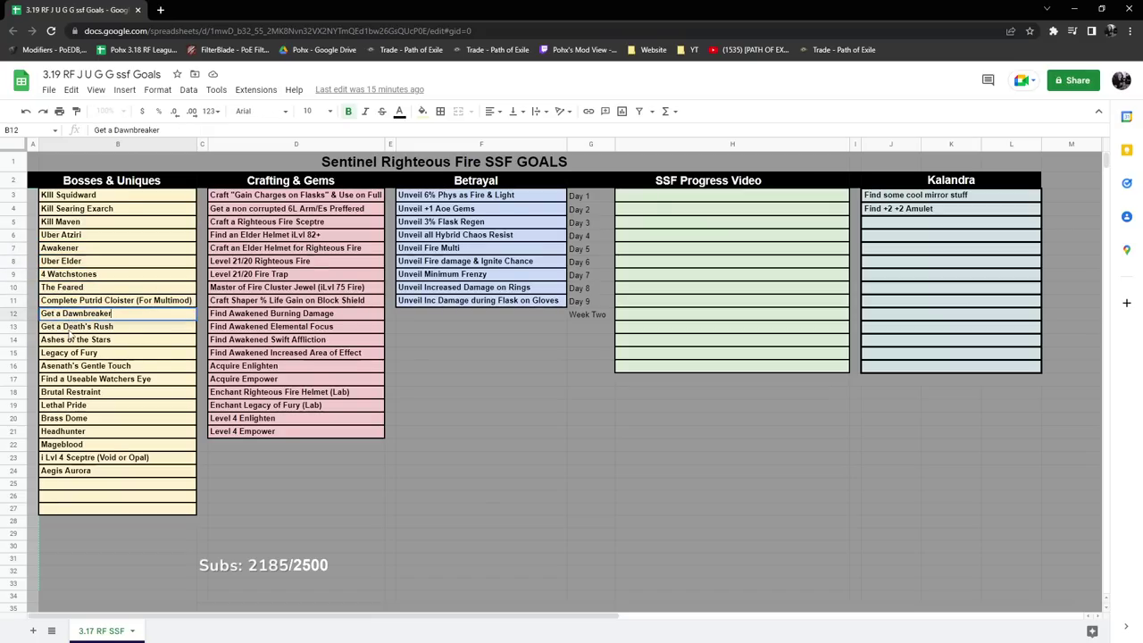
left_click(72, 327)
double_click(68, 340)
double_click(64, 354)
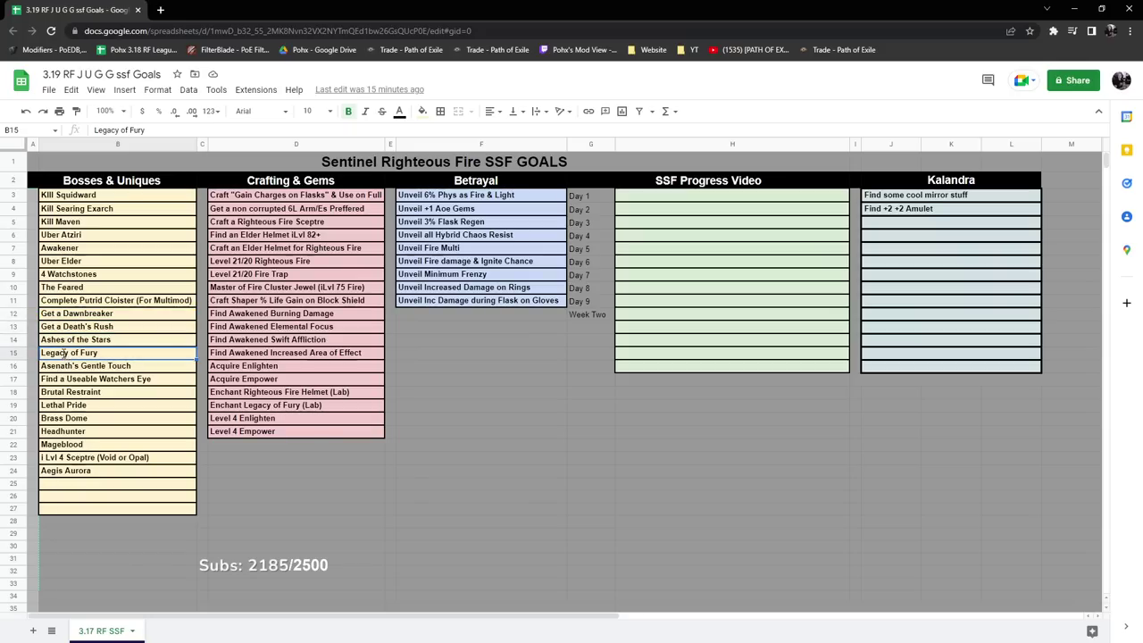
double_click(67, 368)
double_click(62, 381)
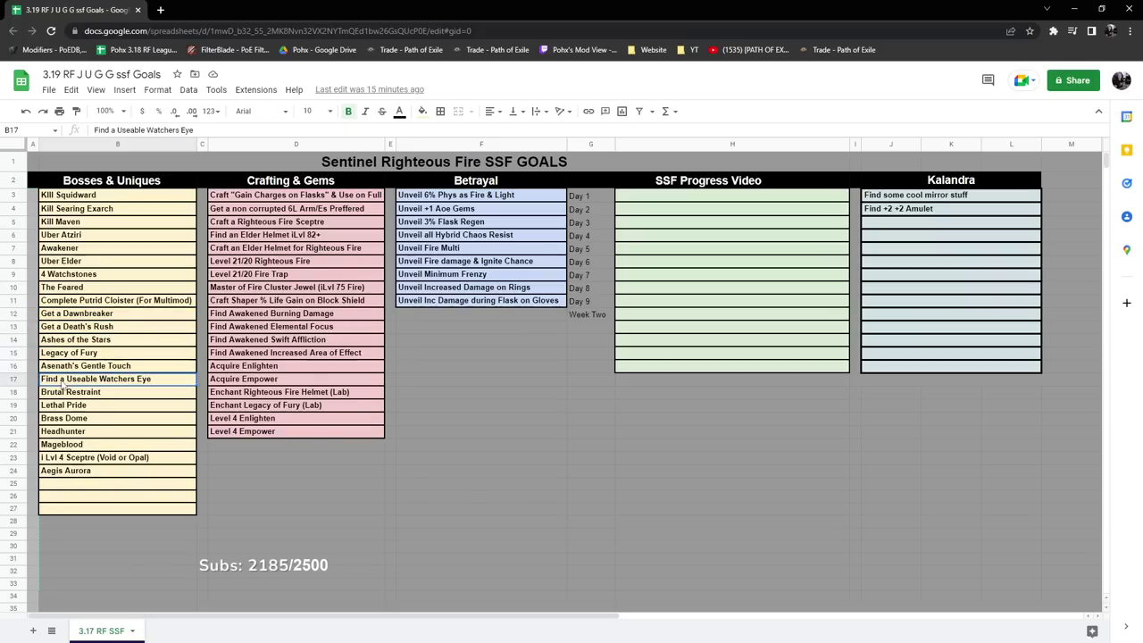
Review the Brutal Restraint, Lethal Pride and Brass Dome entries in the Bosses & Uniques goals
double_click(53, 394)
double_click(53, 407)
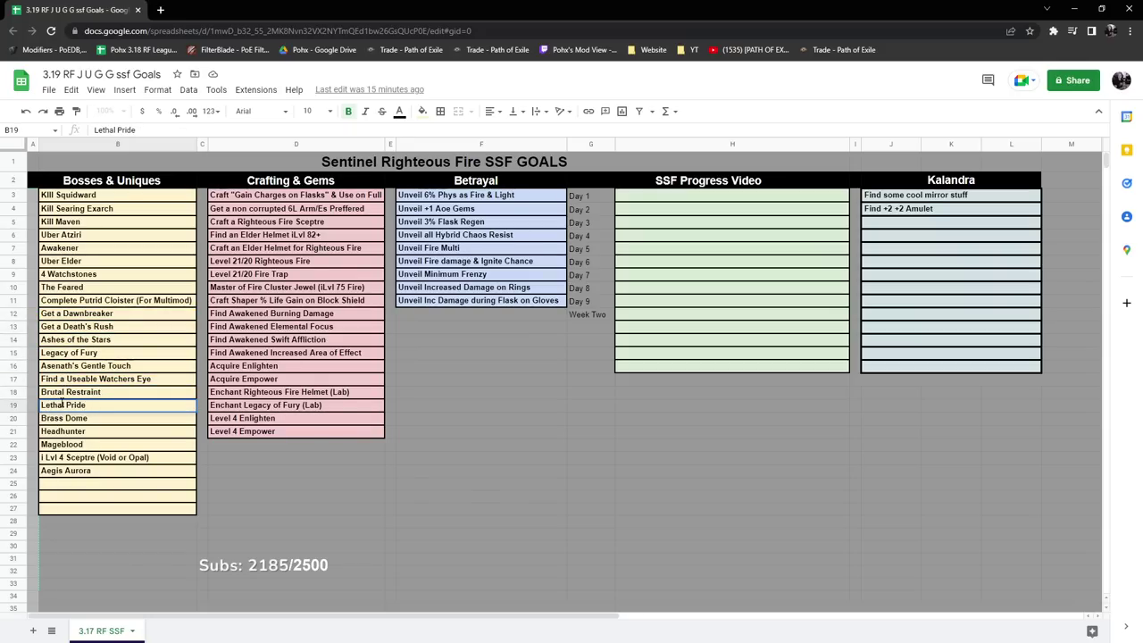
left_click(98, 393)
left_click(76, 418)
double_click(67, 405)
left_click_drag(101, 406, 40, 405)
left_click(97, 407)
left_click(60, 414)
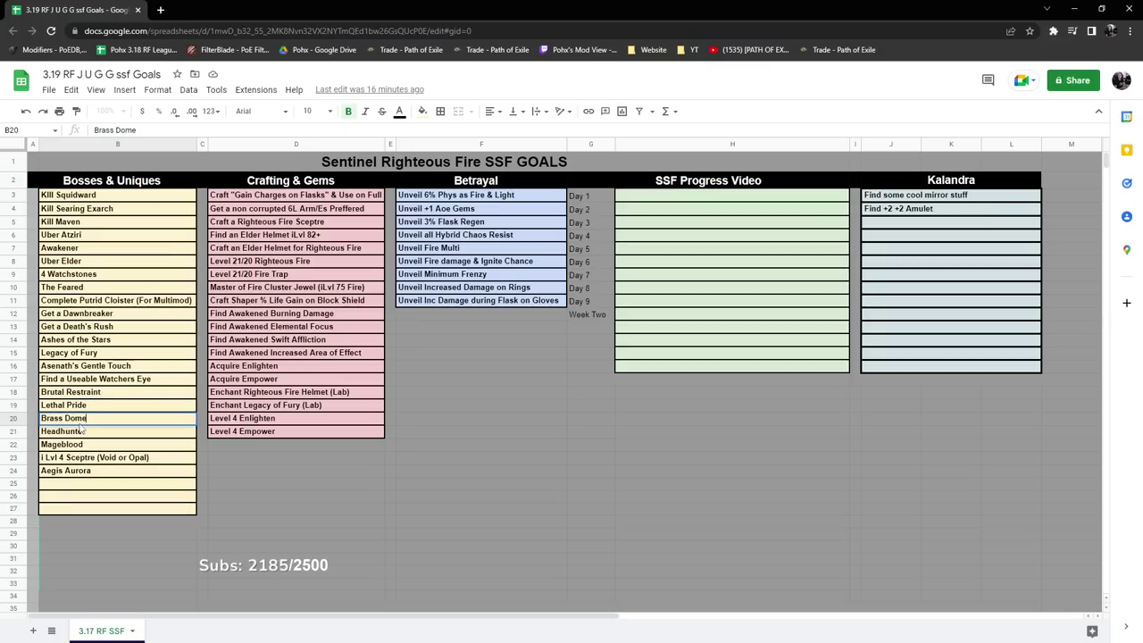
Review the remaining Bosses & Uniques goals from Headhunter to Aegis Aurora, highlighting the sceptre goal's "(Void or Opal)" note
left_click(71, 434)
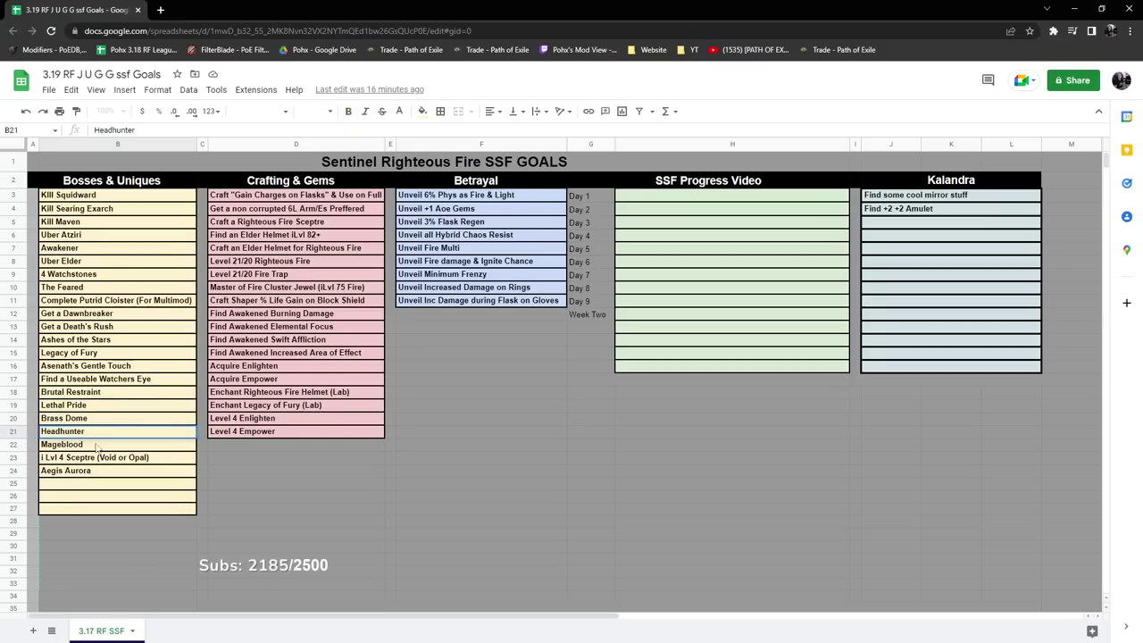
double_click(95, 445)
double_click(79, 459)
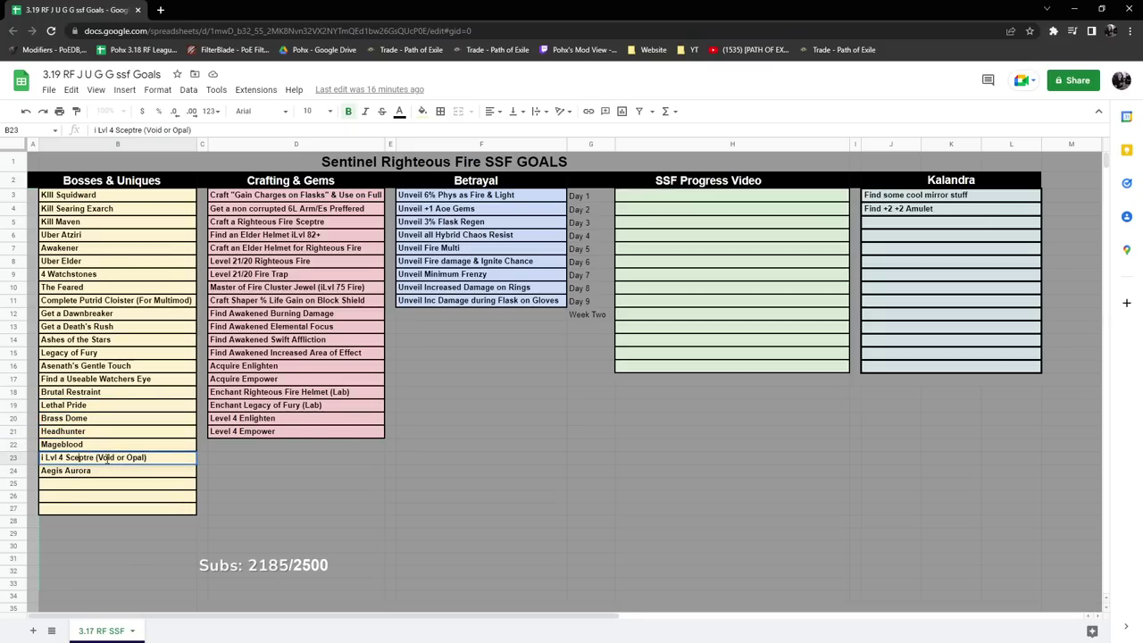
left_click_drag(96, 458, 147, 458)
left_click(98, 484)
left_click(69, 473)
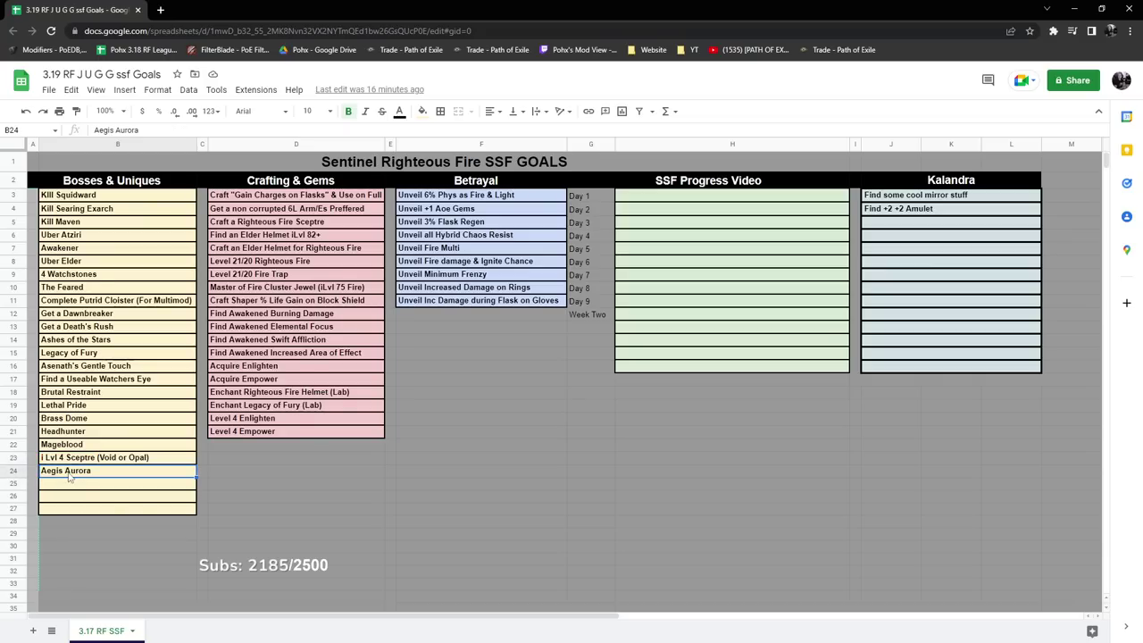
left_click(69, 474)
double_click(136, 458)
double_click(107, 470)
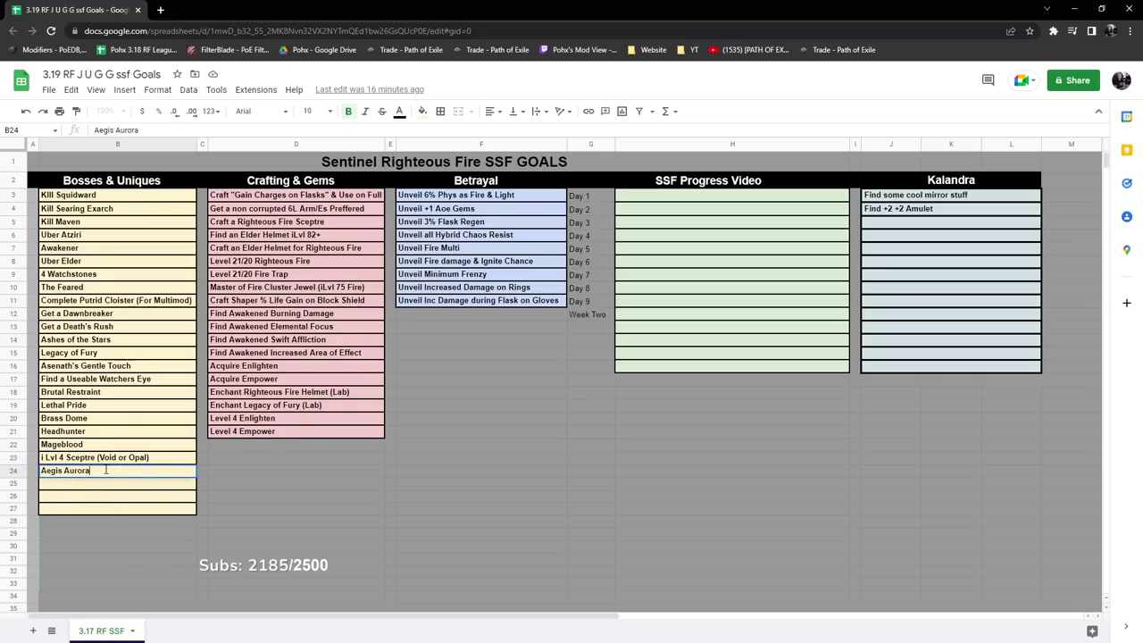
double_click(77, 474)
Start on the Crafting & Gems goals and reword the second one as "Get a non corrupted 6L Armour Base"
left_click(250, 197)
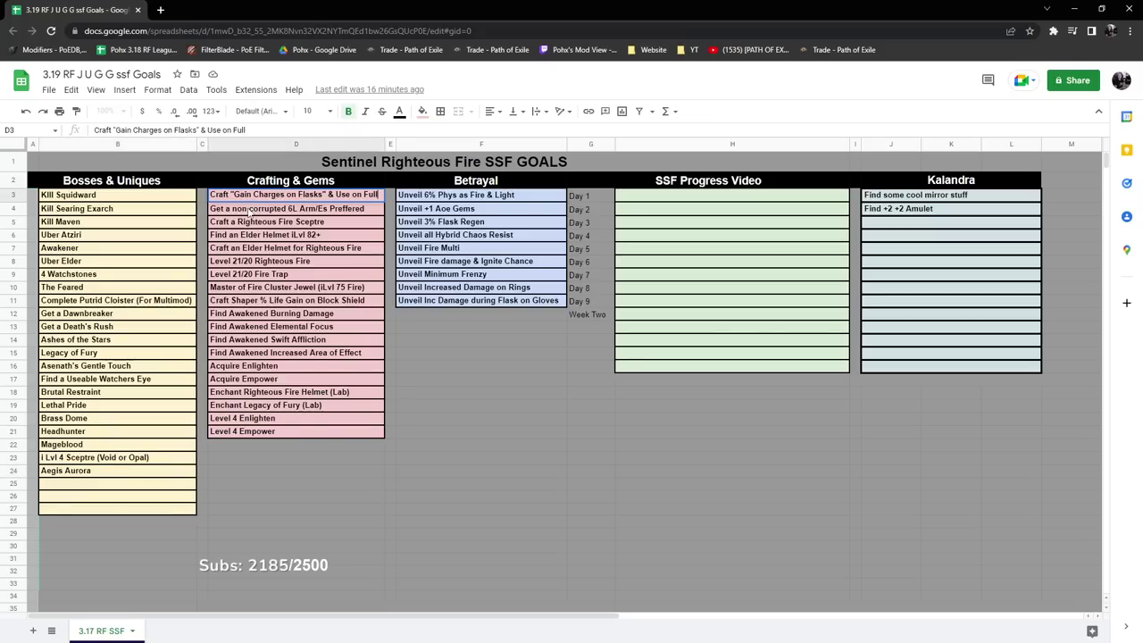
left_click(249, 209)
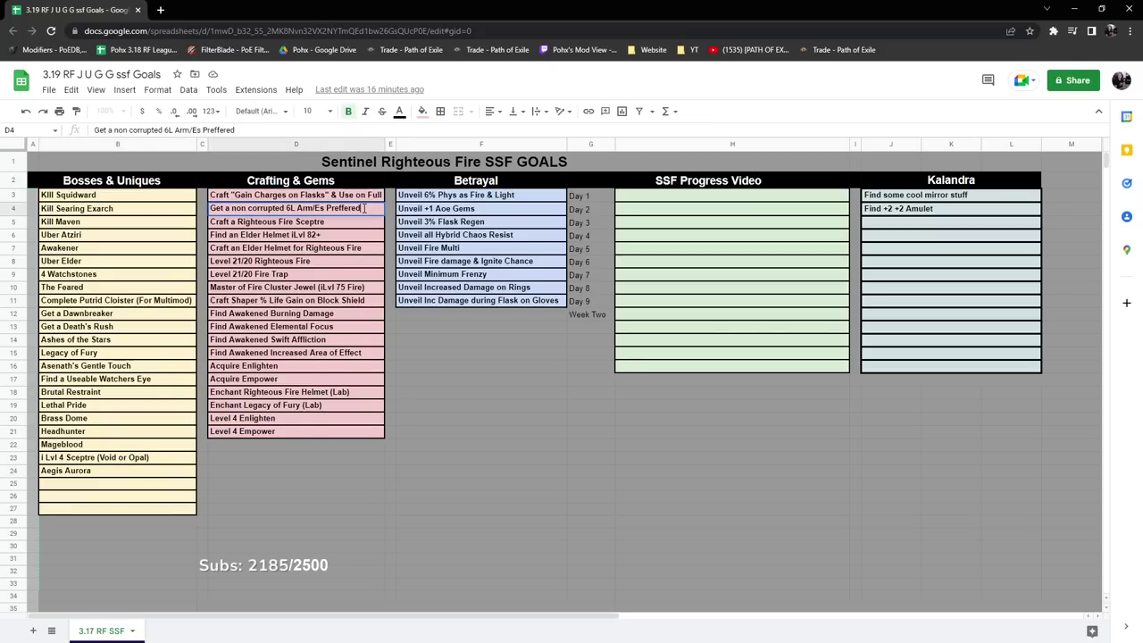
left_click_drag(363, 208, 314, 208)
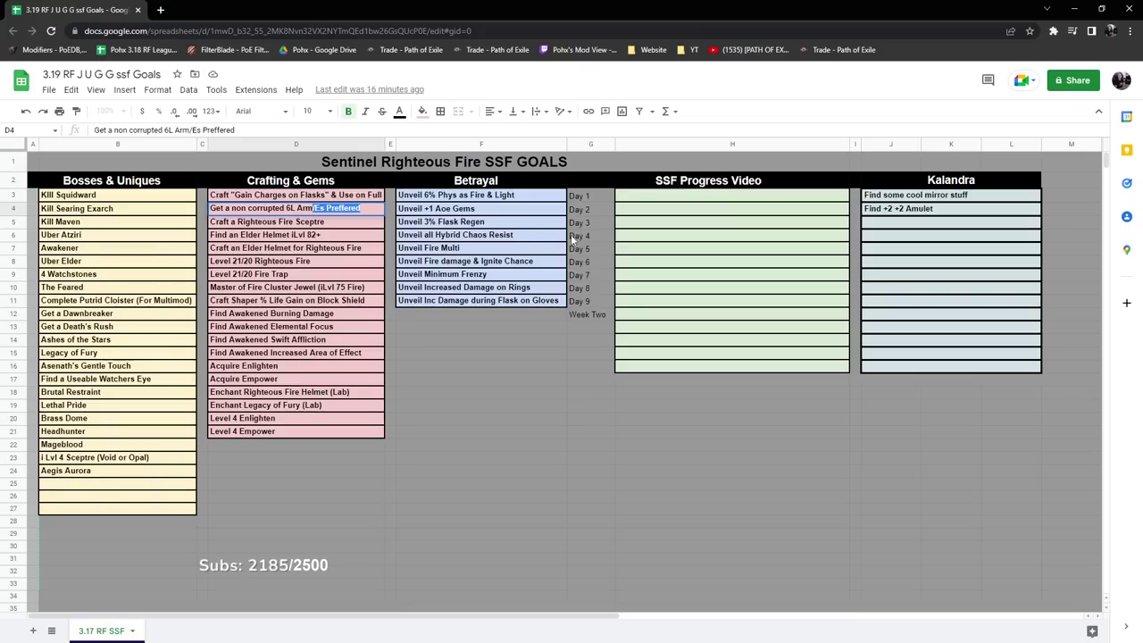
key("BackSpace")
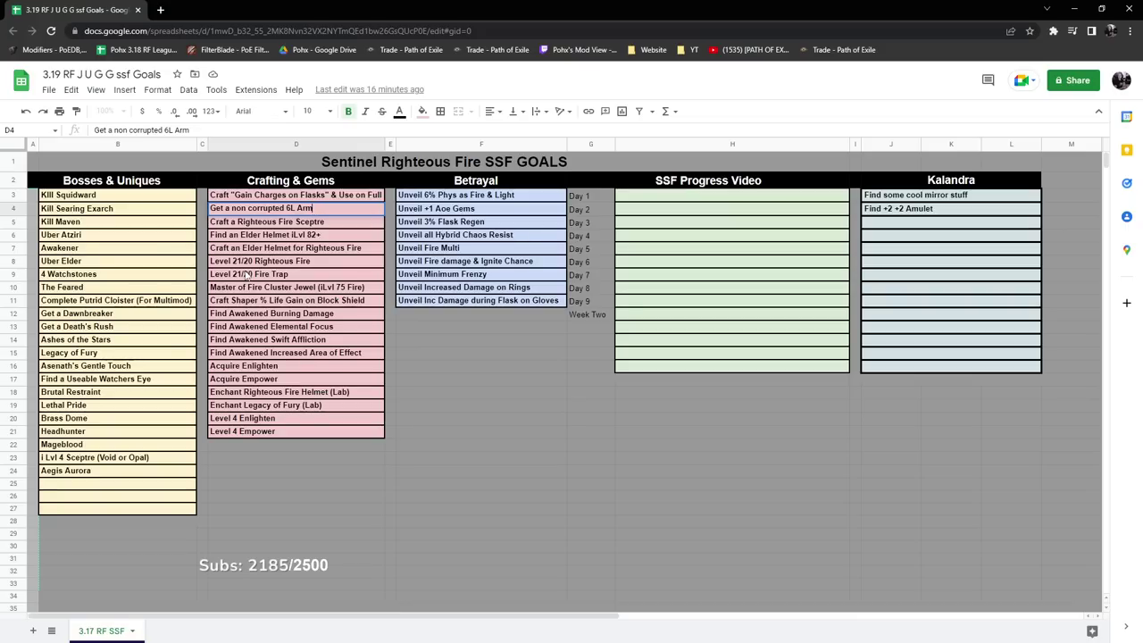
type("i")
key("BackSpace")
type("our Base")
key("Return")
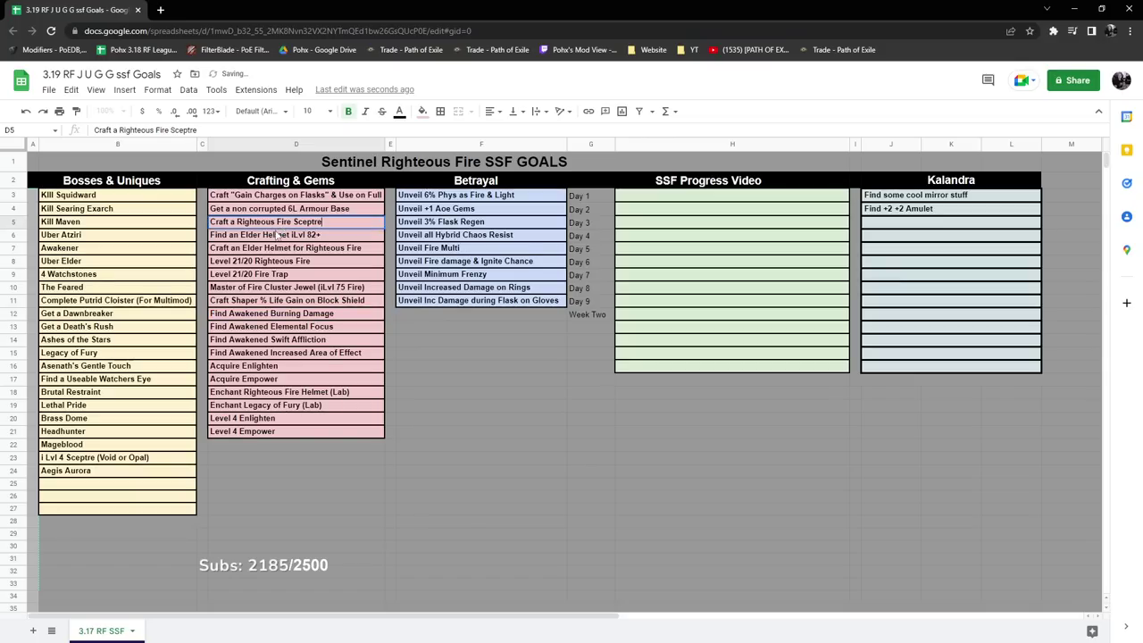
Go through the Crafting & Gems goals from Find an Elder Helmet iLvl 82+ to Level 21/20 Fire Trap
left_click(276, 235)
double_click(275, 235)
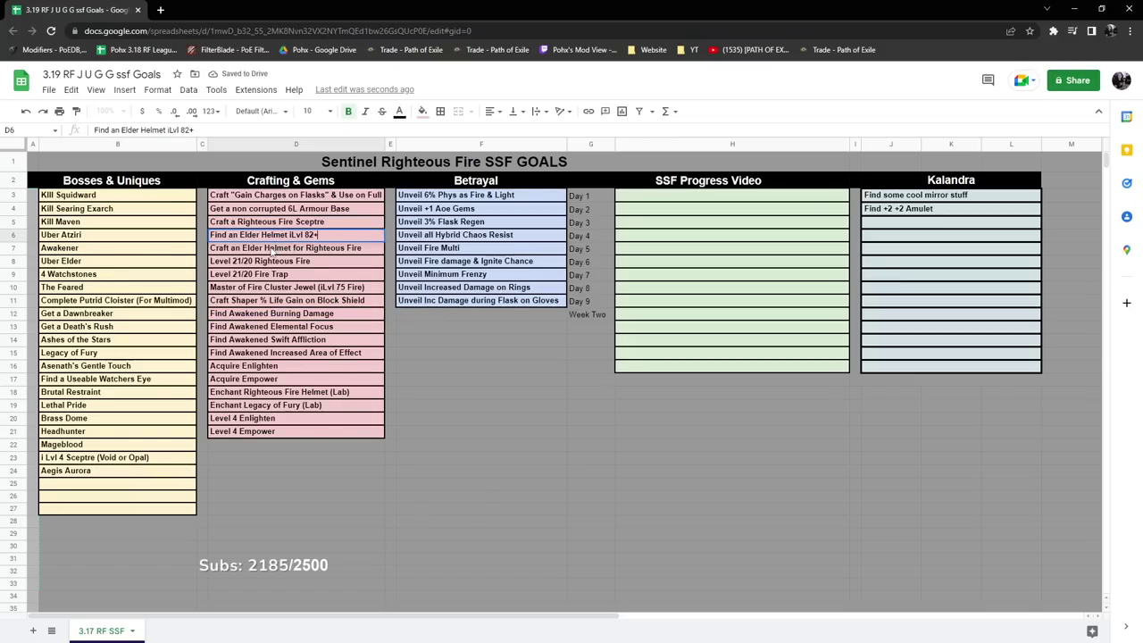
key("Return")
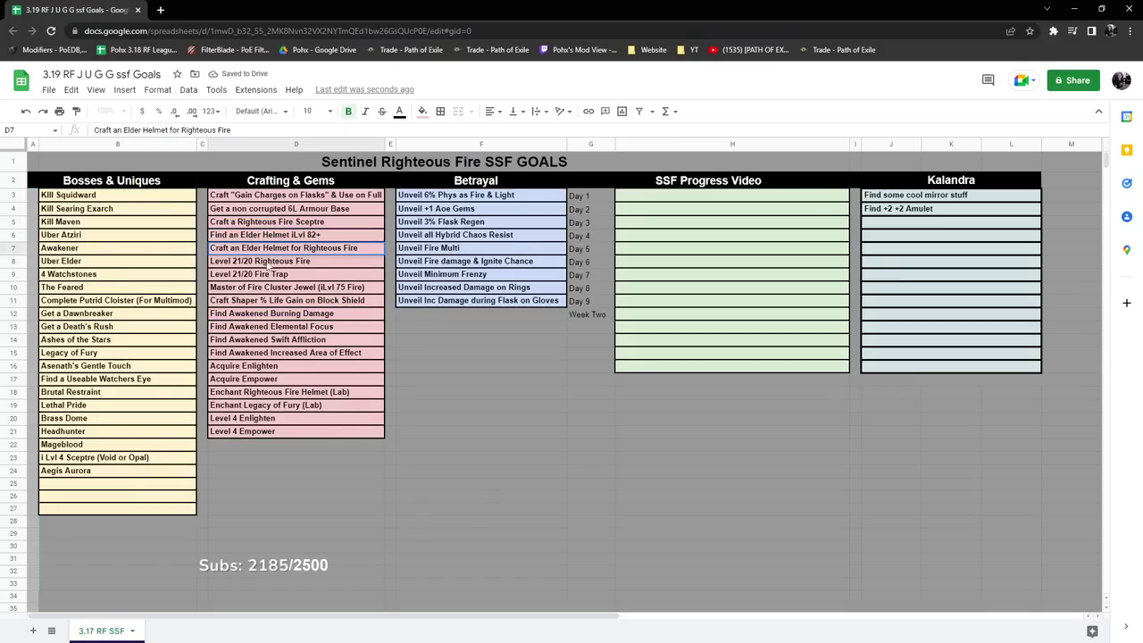
key("Return")
key("Return")
key("Return")
key("Return")
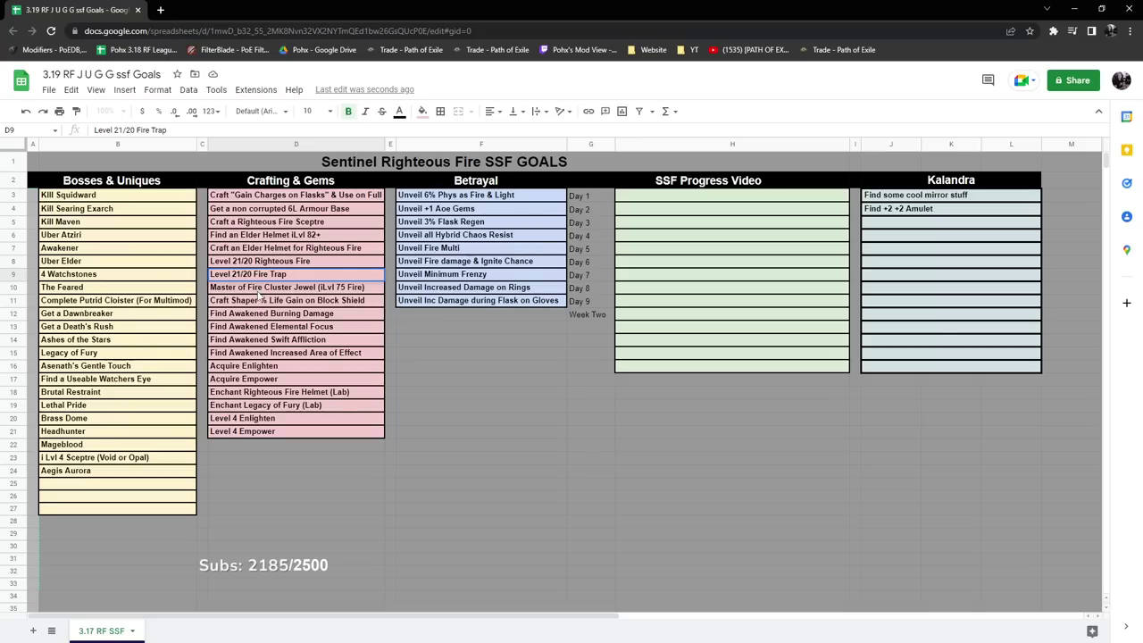
key("Return")
Highlight the Master of Fire Cluster Jewel goal and the Craft Shaper % Life Gain on Block Shield goal in turn
left_click(241, 304)
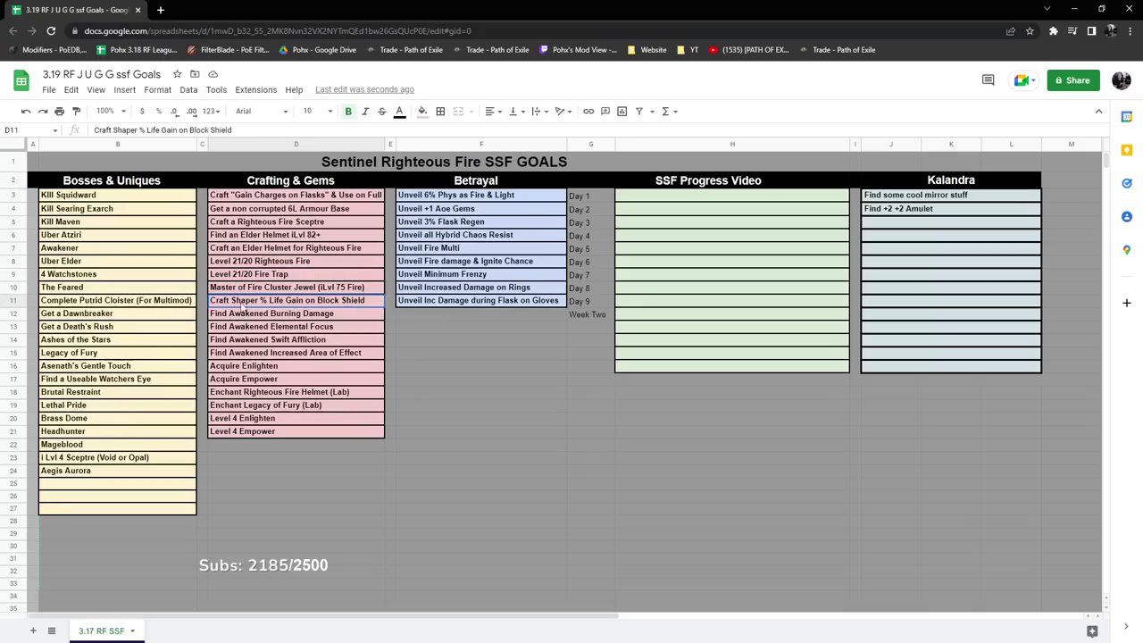
triple_click(219, 288)
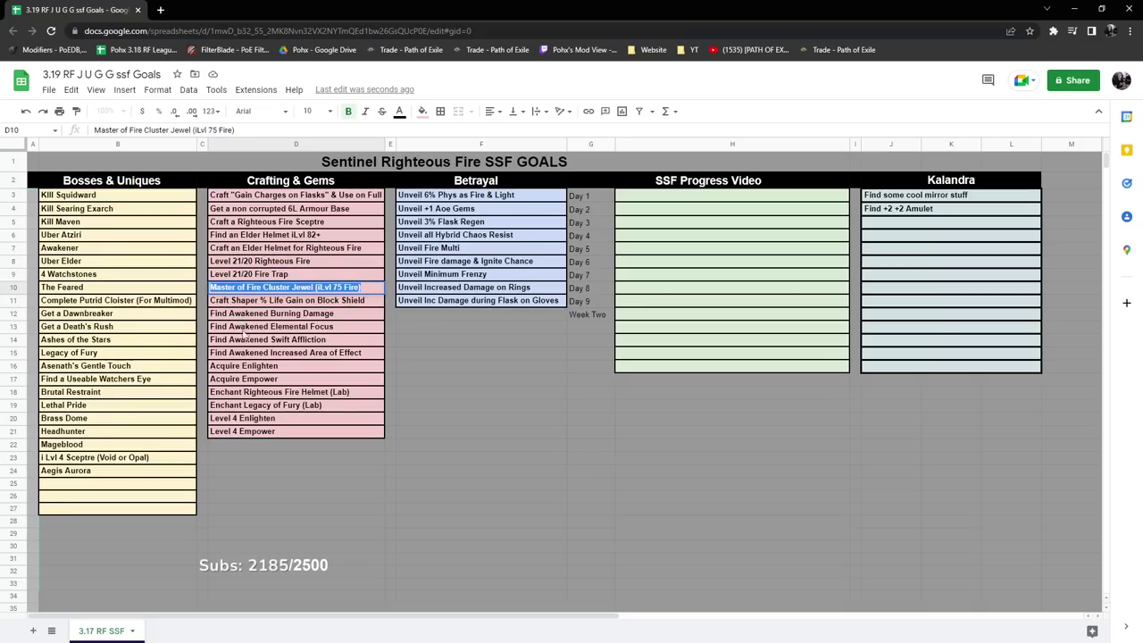
key("Return")
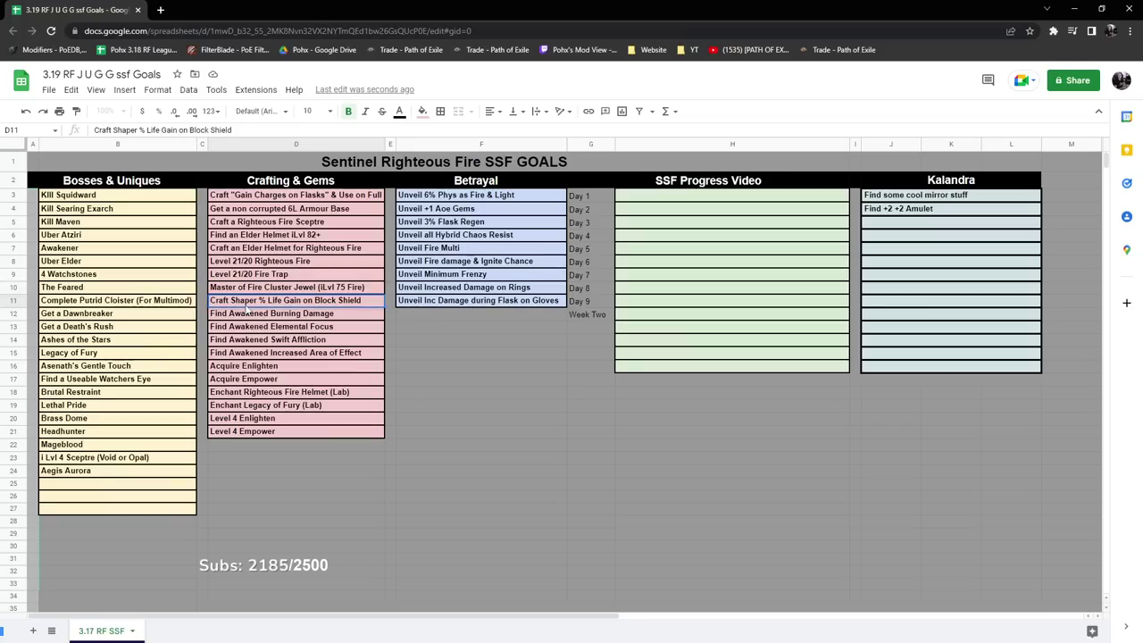
key("Return")
key("ctrl+a")
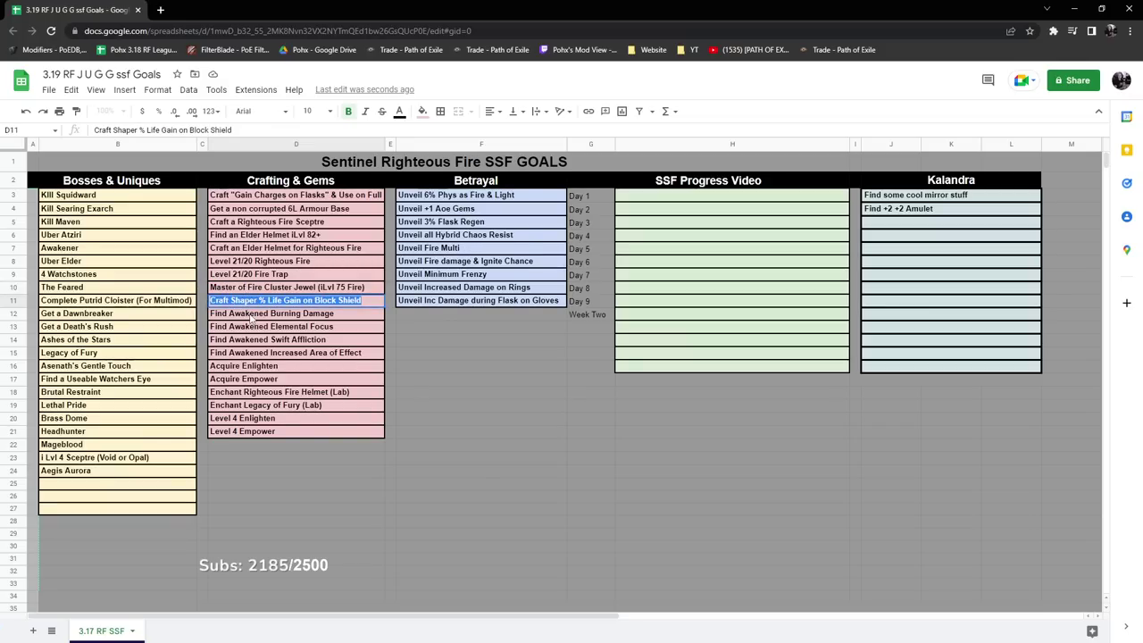
Go through the awakened gem goals in Crafting & Gems, from Find Awakened Burning Damage to Find Awakened Increased Area of Effect
key("Return")
key("Return")
key("ctrl+a")
key("Return")
key("Return")
key("ctrl+a")
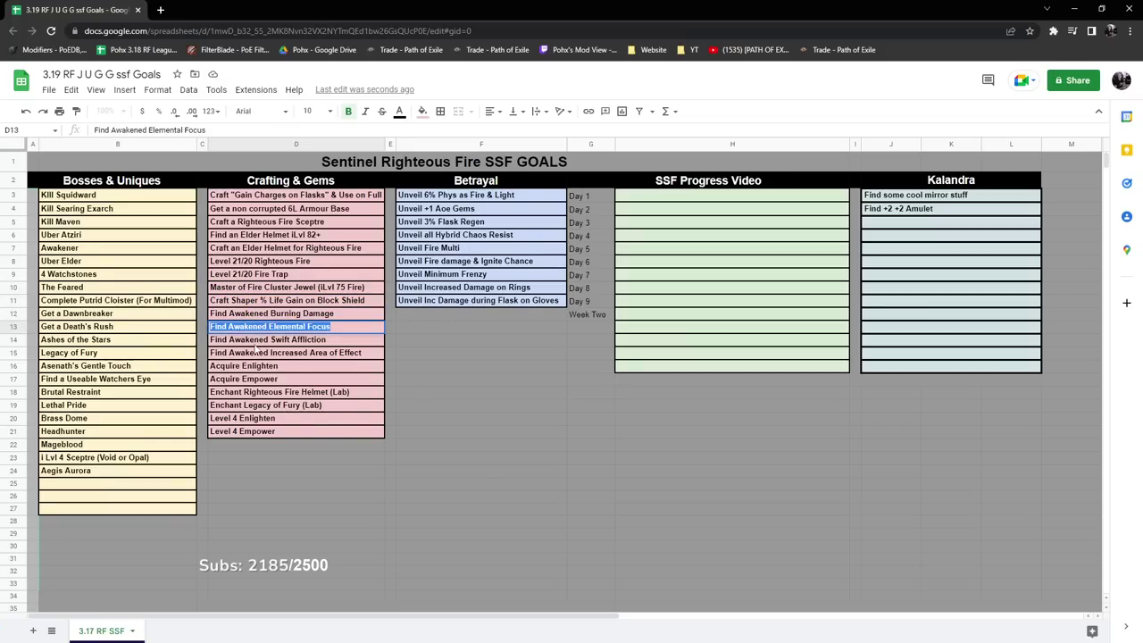
key("Return")
key("Return")
key("ctrl+a")
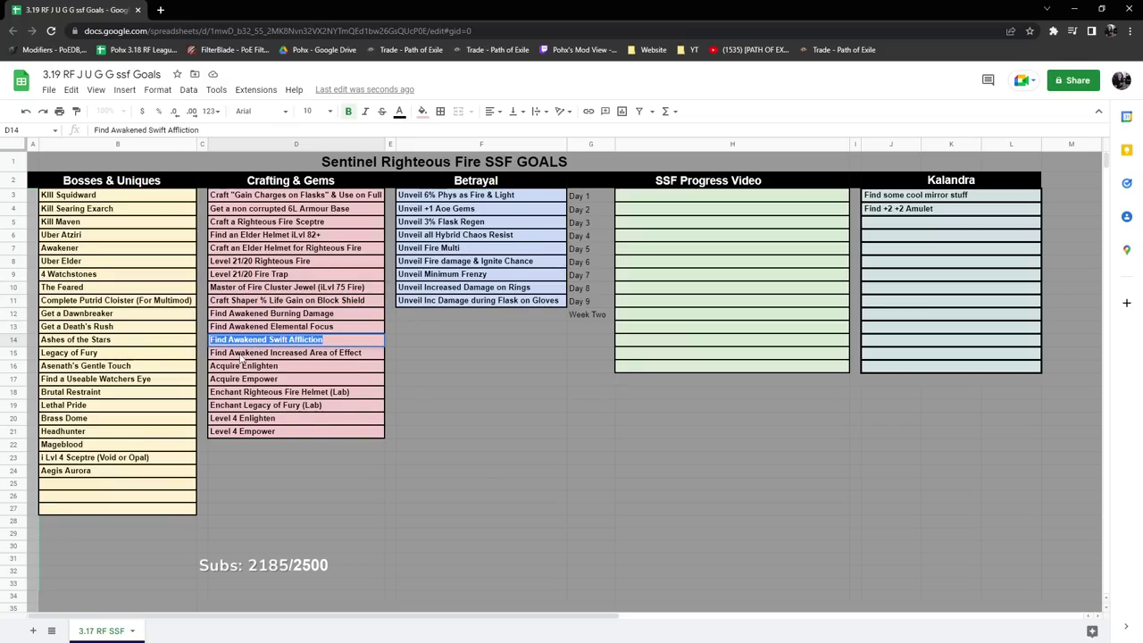
key("Return")
key("Return")
key("ctrl+a")
key("Return")
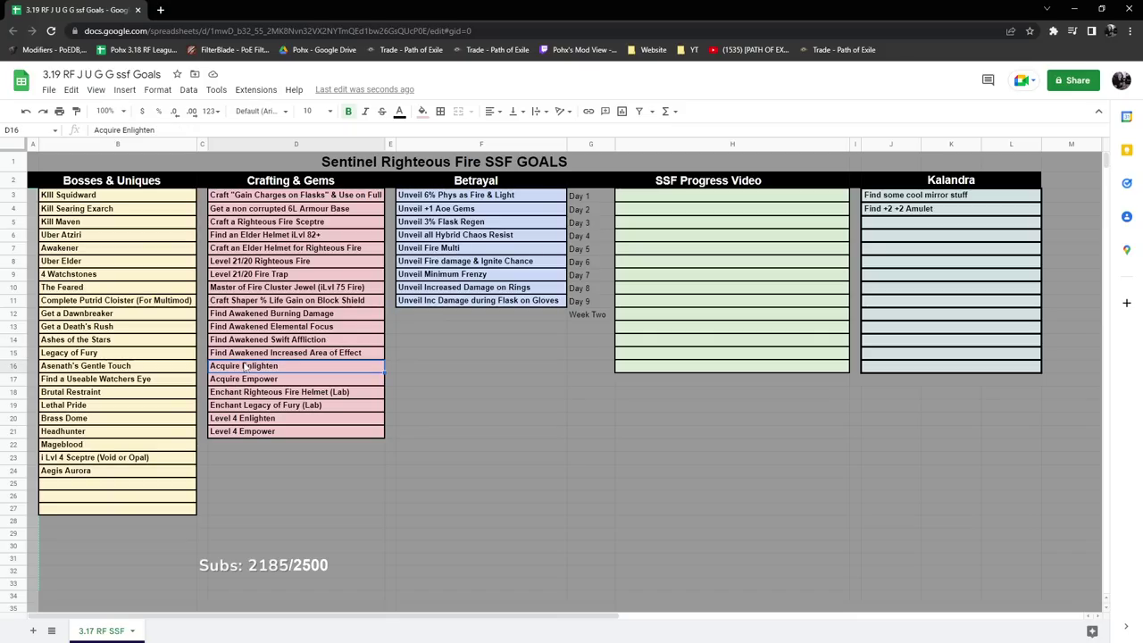
Review the Acquire Empower goal and the two lab enchant goals for the Righteous Fire helmet and Legacy of Fury
left_click(246, 379)
left_click(247, 396)
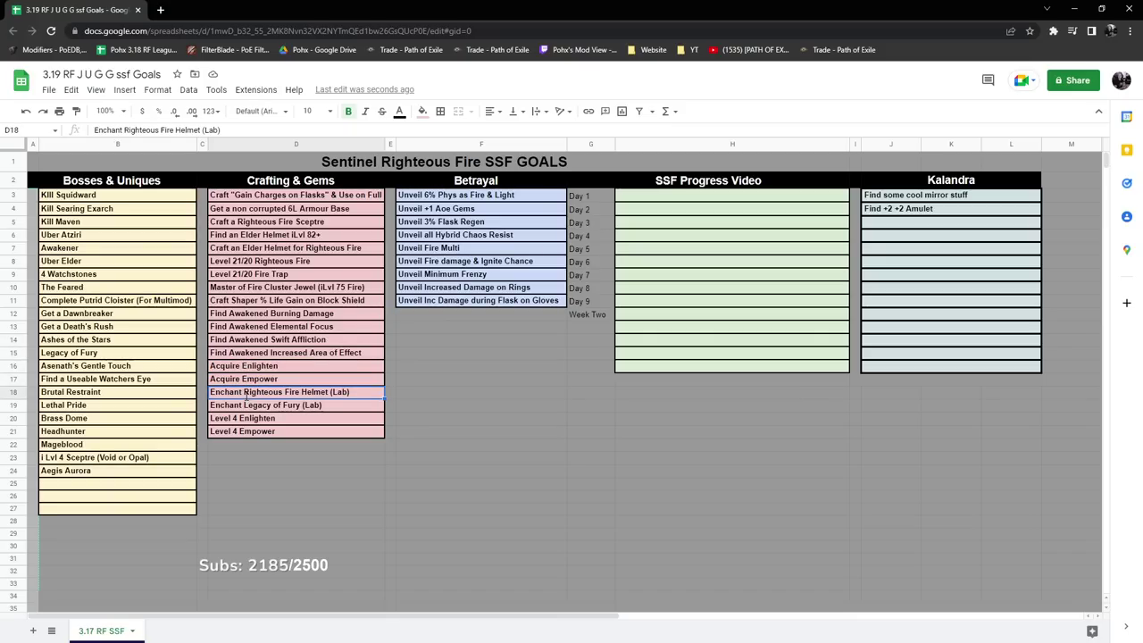
key("Return")
key("ctrl+a")
key("Return")
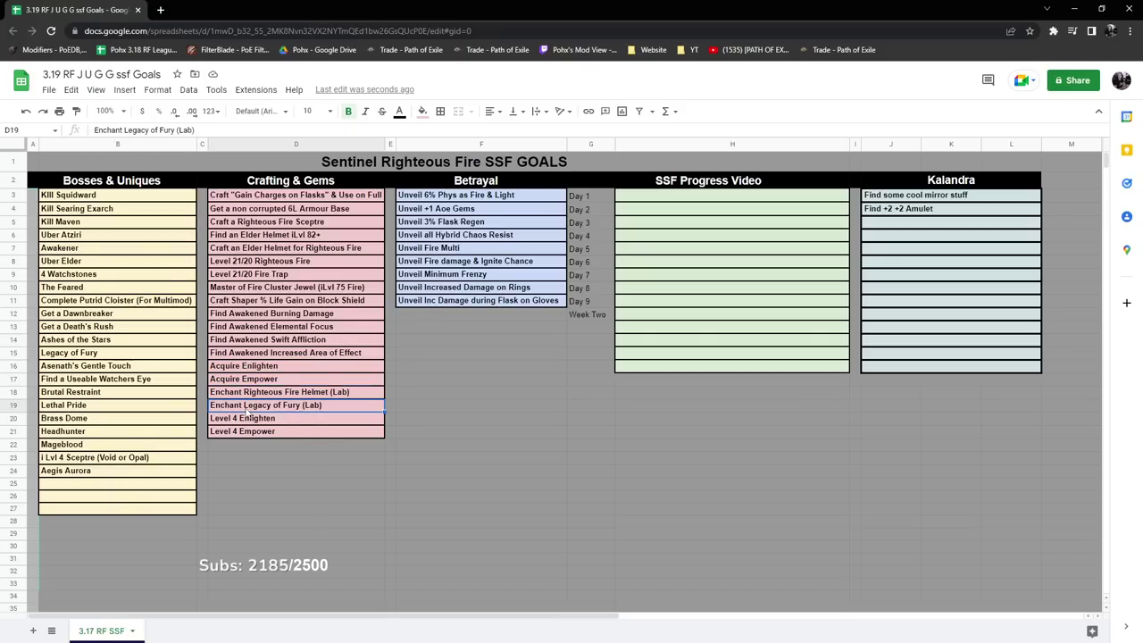
key("Return")
key("ctrl+a")
key("Return")
Examine the Level 4 Enlighten and Level 4 Empower goals that close the Crafting & Gems list
key("Return")
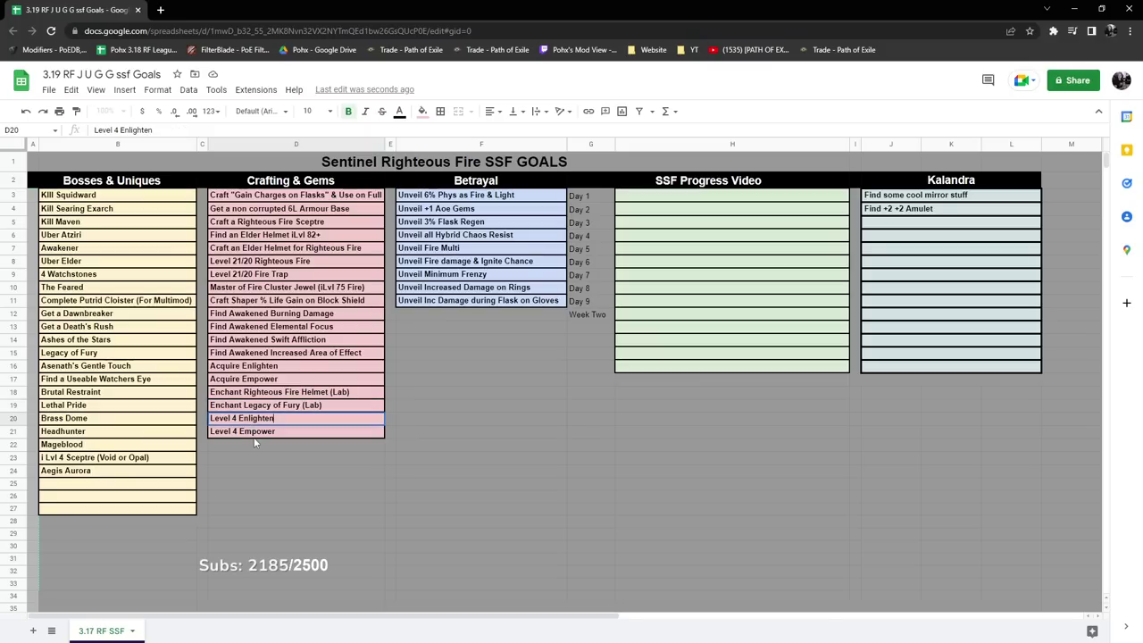
left_click(255, 433)
left_click(256, 419)
double_click(264, 432)
double_click(254, 419)
double_click(243, 433)
double_click(237, 443)
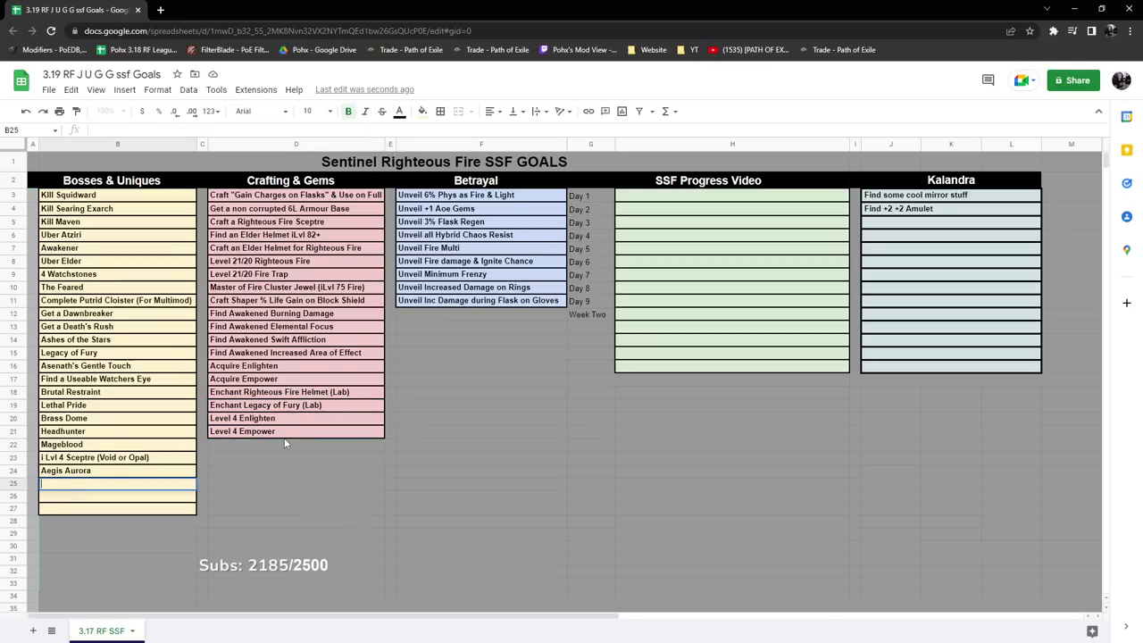
Look at the spare rows below Aegis Aurora in the Bosses & Uniques list
key("Up")
left_click(130, 472)
left_click(252, 448)
left_click(134, 495)
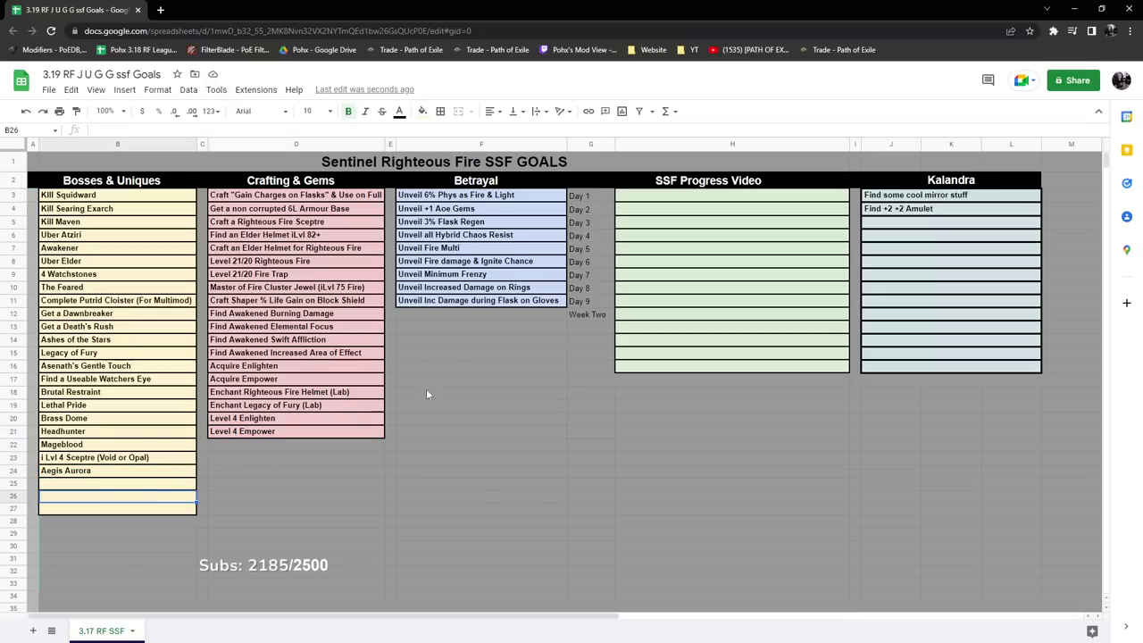
Highlight the first four Betrayal goals in turn, from Unveil 6% Phys as Fire & Light to Unveil all Hybrid Chaos Resist
double_click(441, 197)
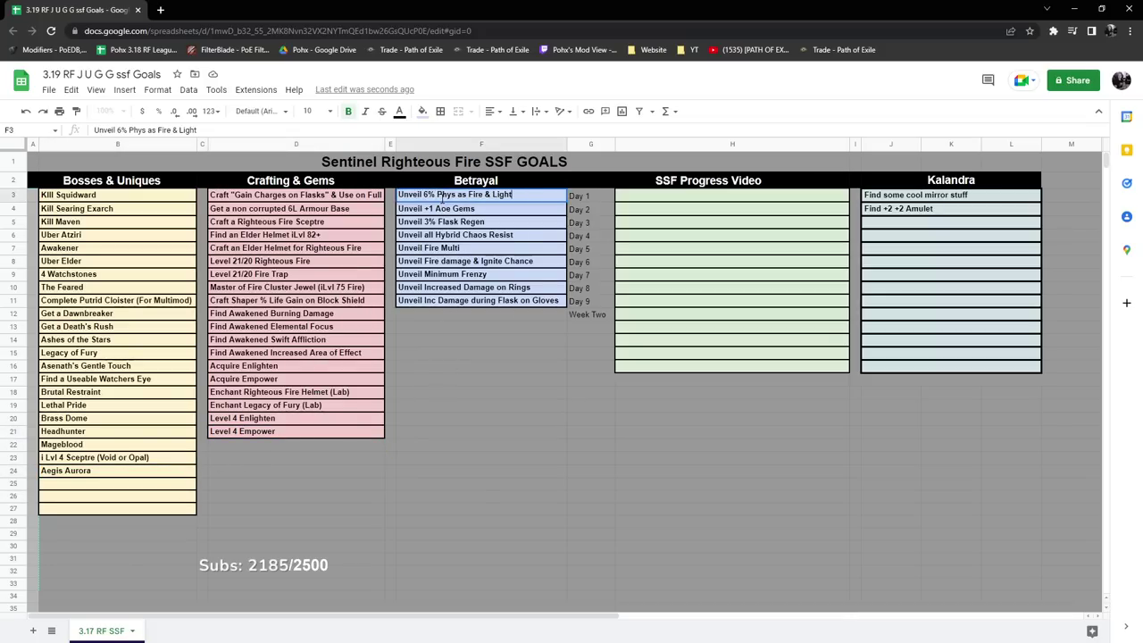
key("ctrl+a")
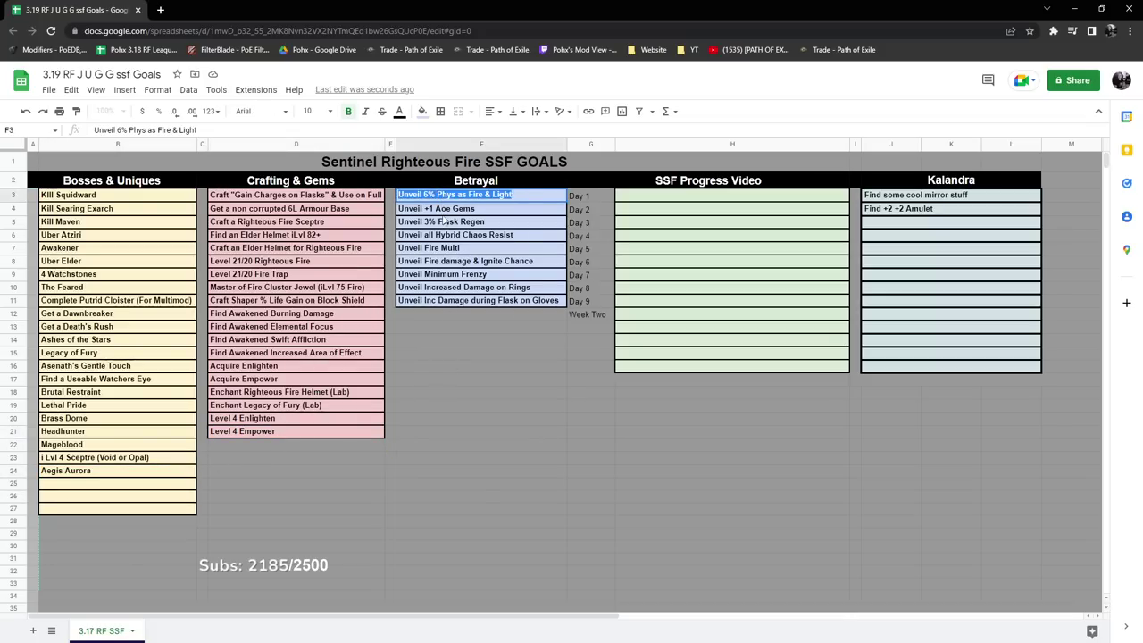
triple_click(444, 209)
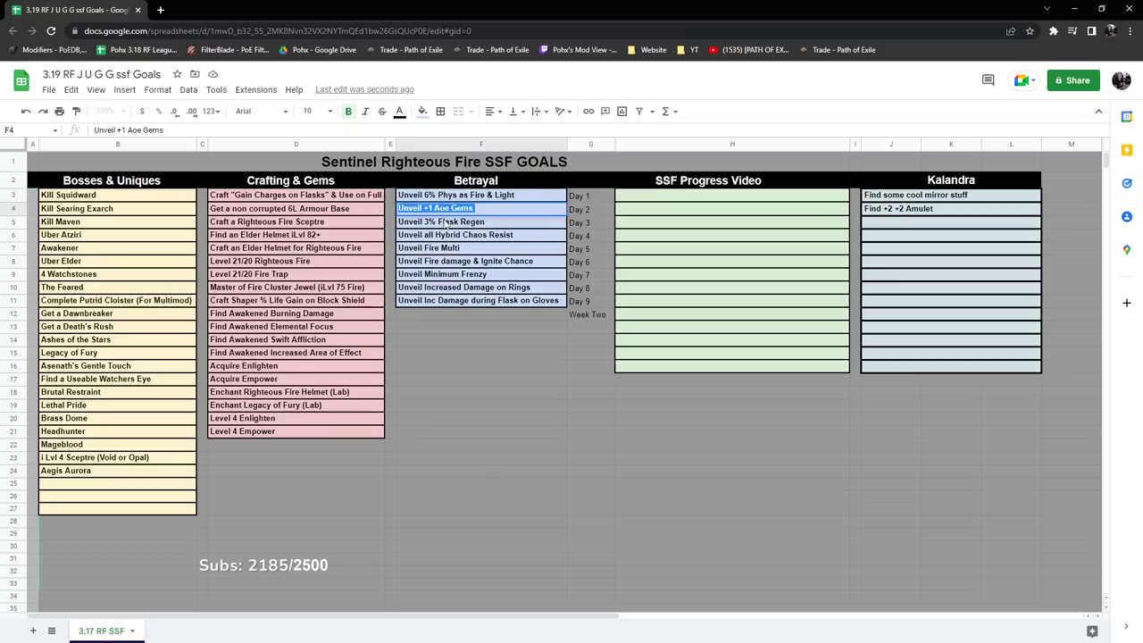
triple_click(446, 221)
triple_click(451, 237)
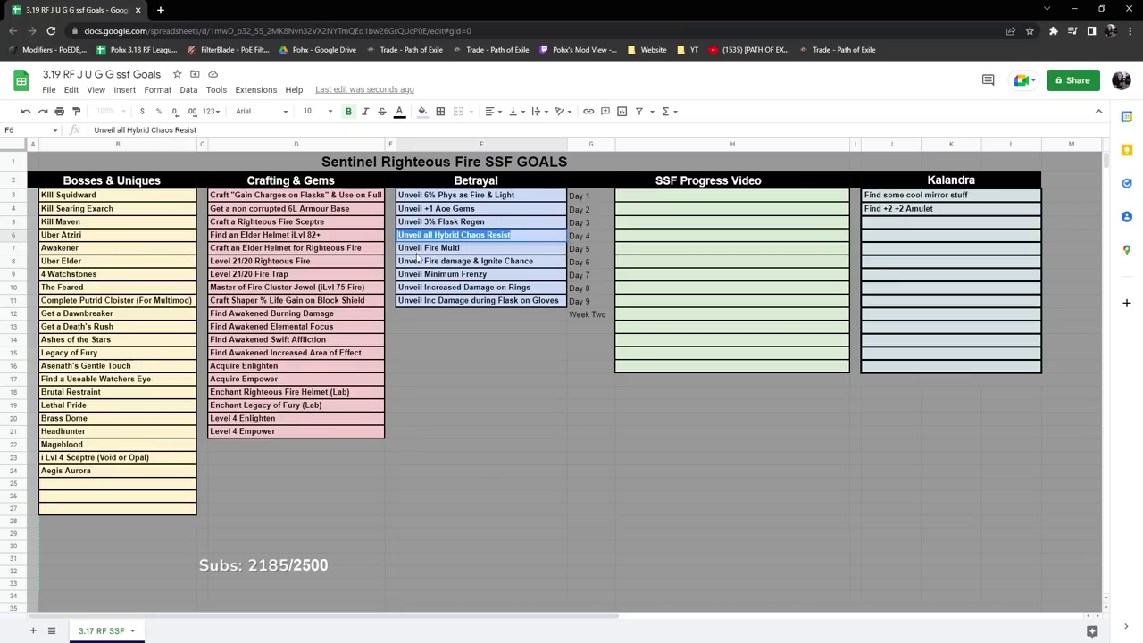
Review the remaining Betrayal goals from Unveil Fire damage & Ignite Chance to Unveil Inc Damage during Flask on Gloves
left_click(433, 261)
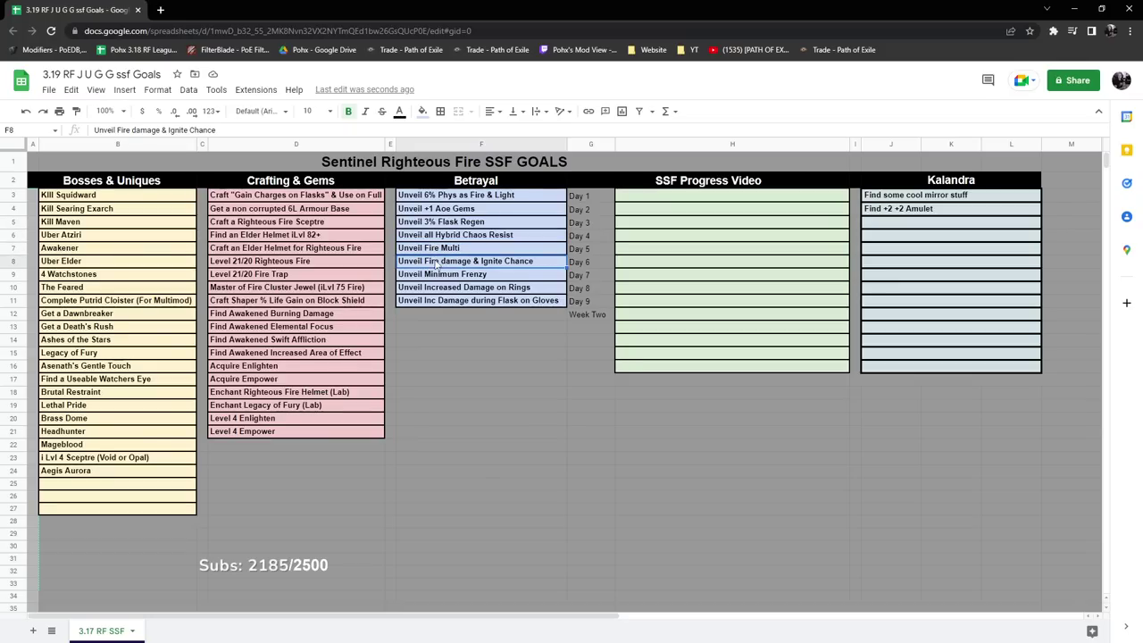
left_click(439, 278)
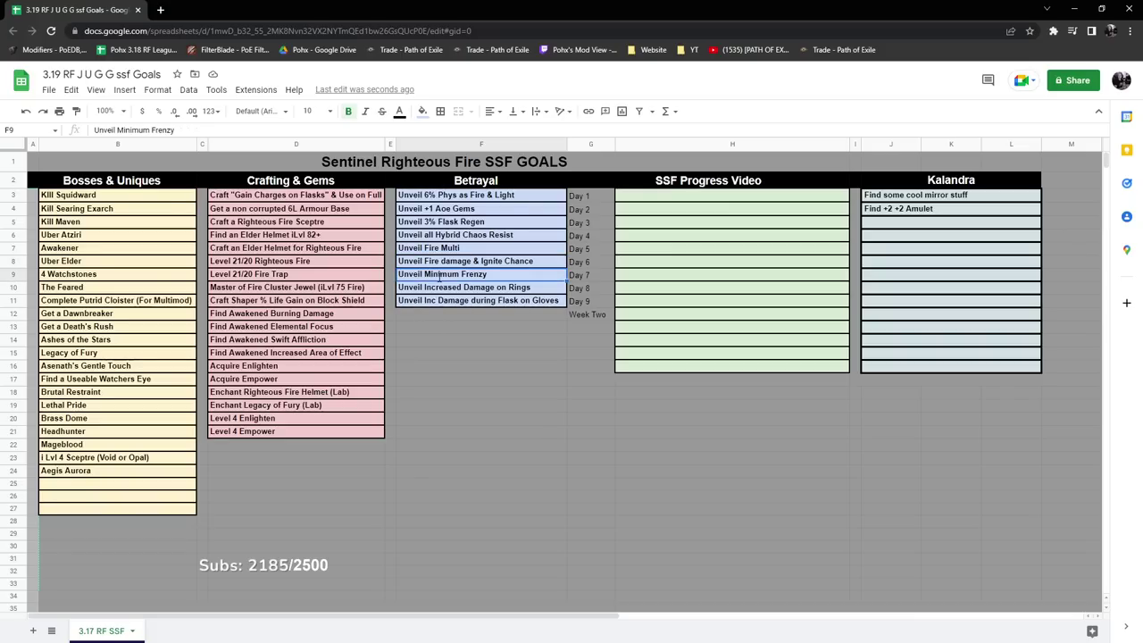
left_click(443, 290)
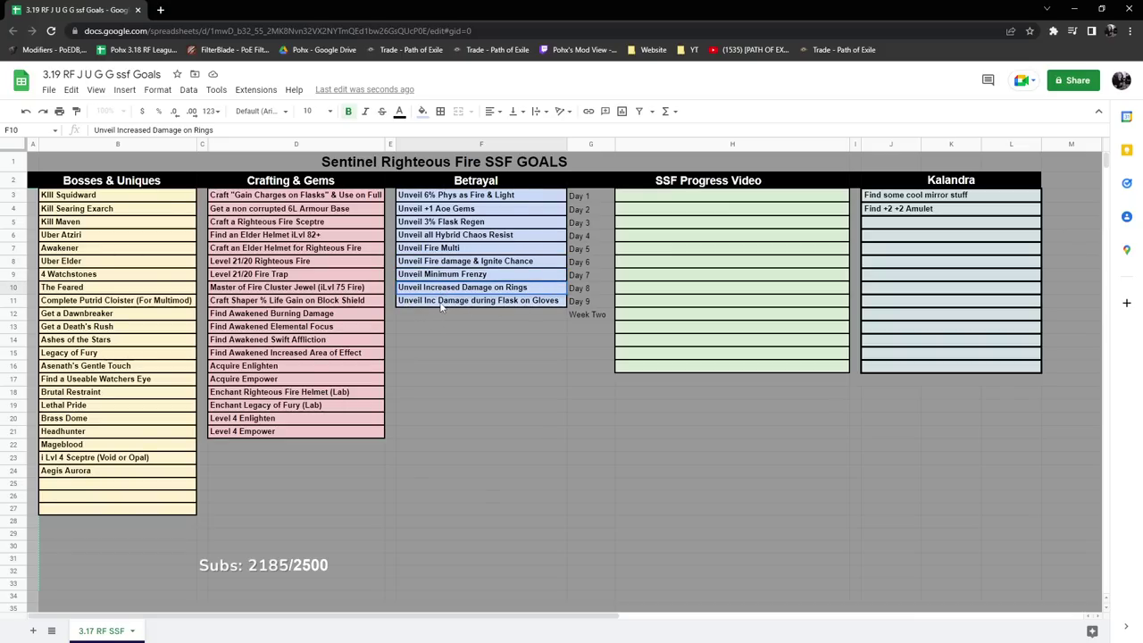
left_click(439, 302)
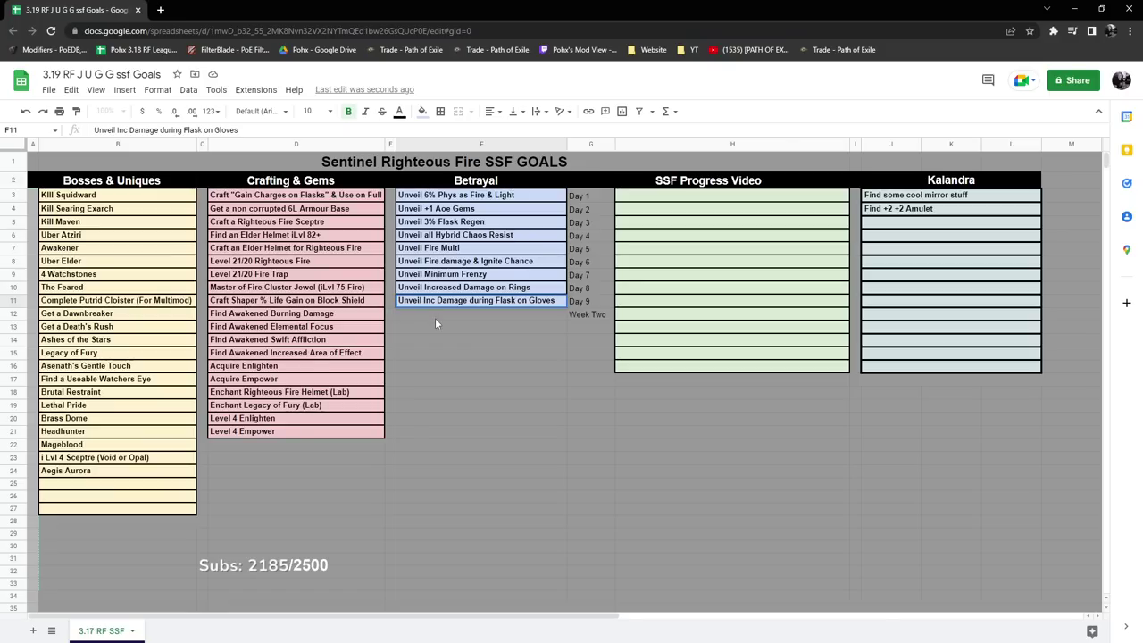
key("Return")
Examine the Kalandra heading and its two goals, Find some cool mirror stuff and Find +2 +2 Amulet
left_click(940, 181)
key("Return")
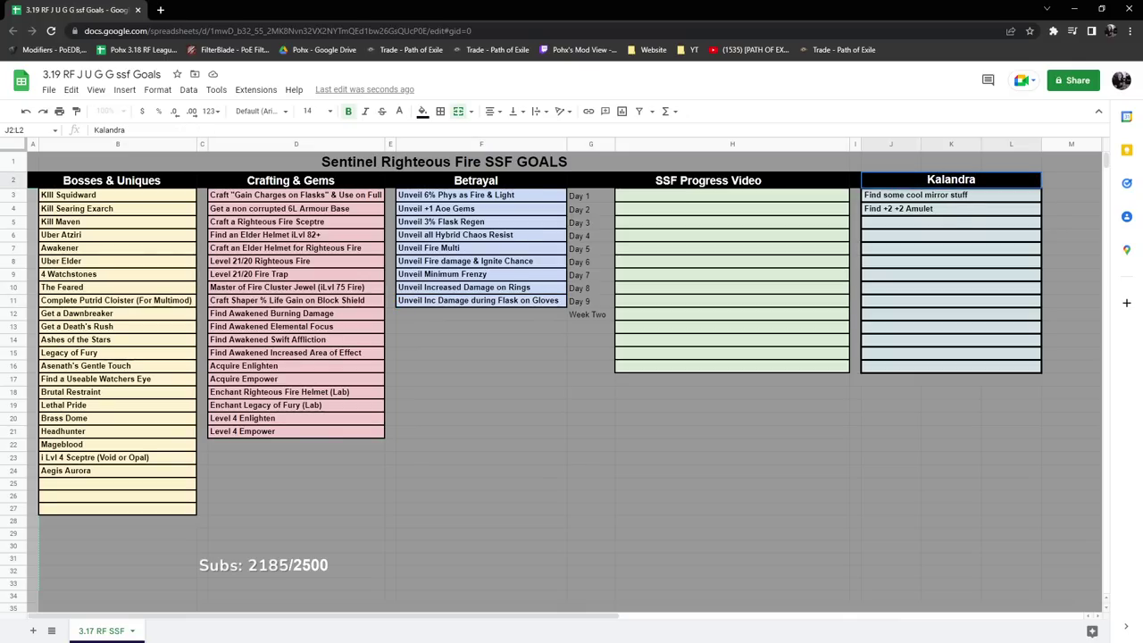
double_click(950, 179)
left_click(938, 212)
double_click(935, 196)
double_click(929, 208)
double_click(966, 195)
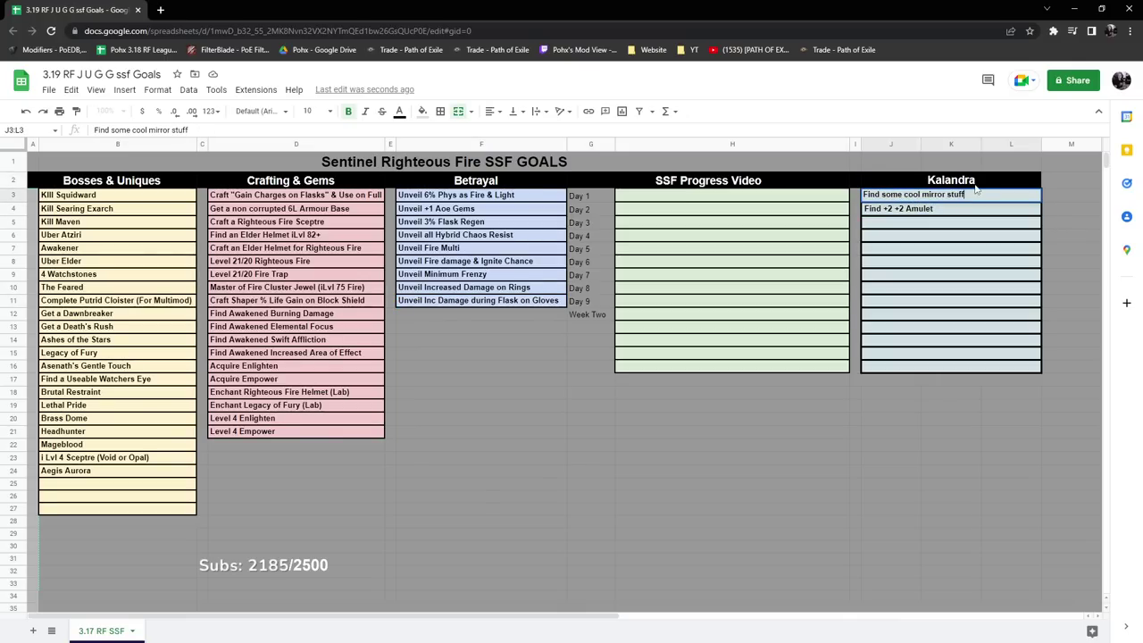
double_click(974, 184)
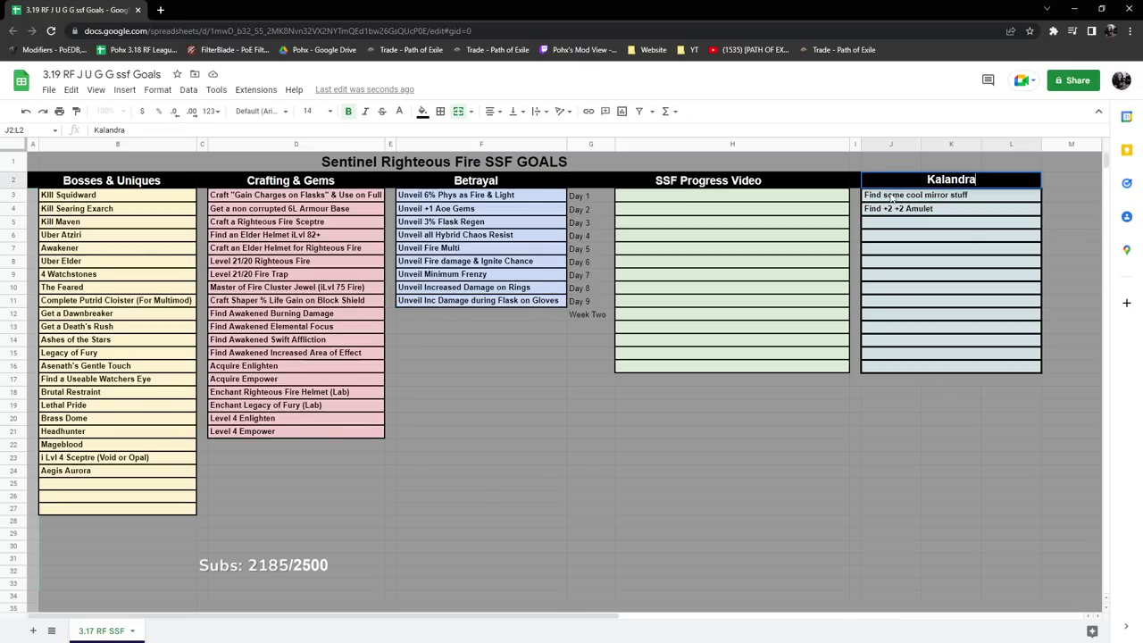
Look over the empty rows below the Find +2 +2 Amulet goal in the Kalandra list
left_click(933, 250)
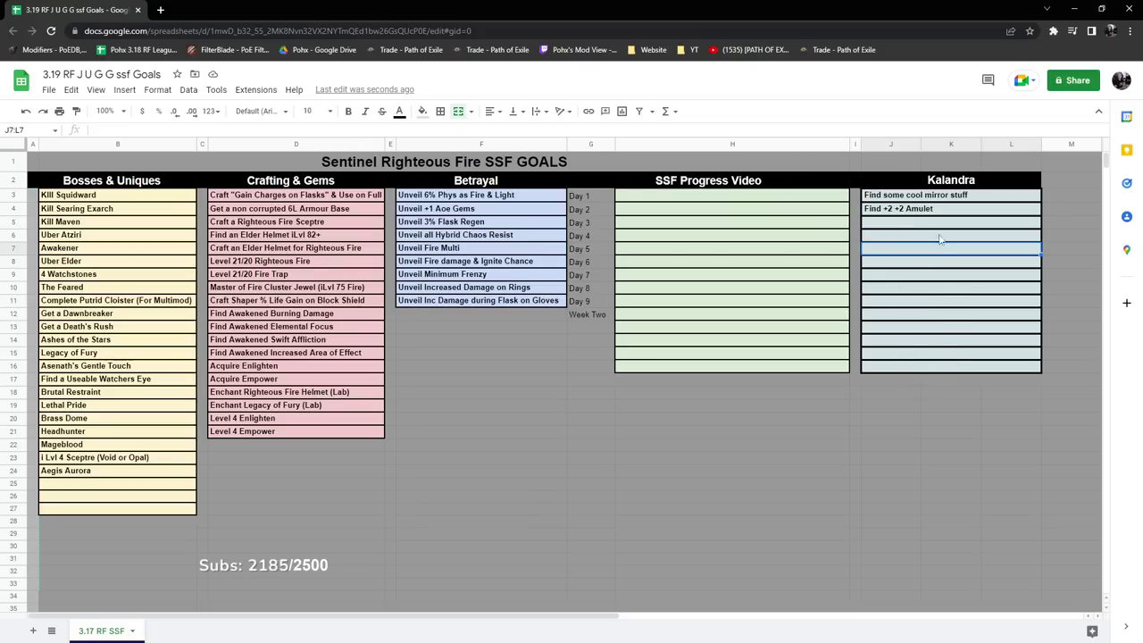
key("Down")
key("Down")
key("Down")
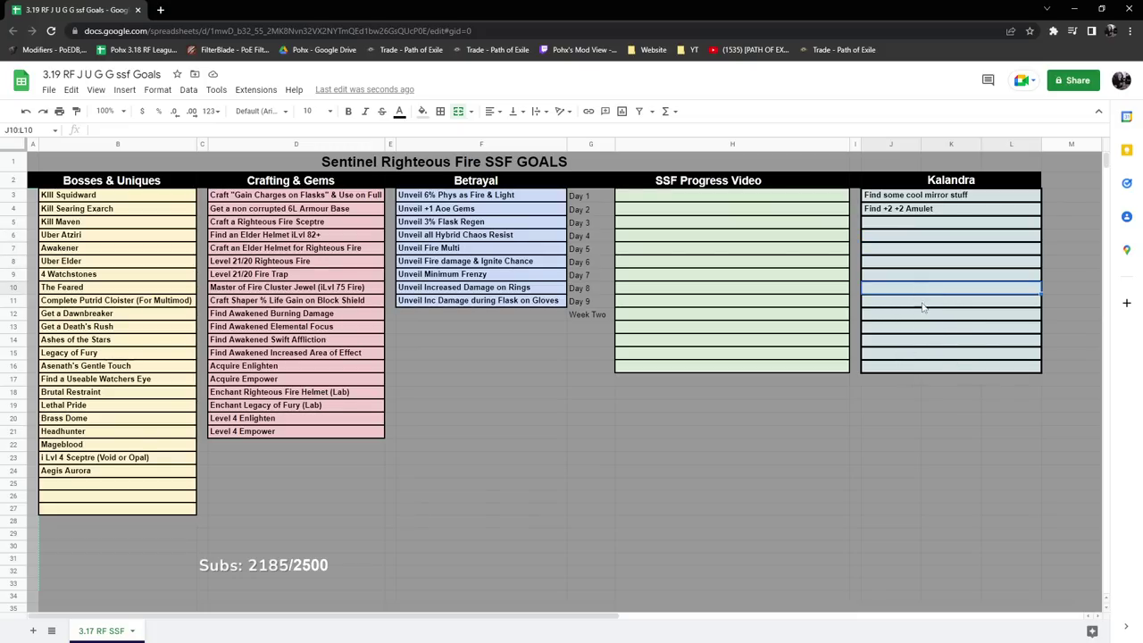
left_click(957, 356)
left_click(953, 330)
left_click(938, 272)
left_click(932, 261)
left_click(924, 237)
left_click(918, 343)
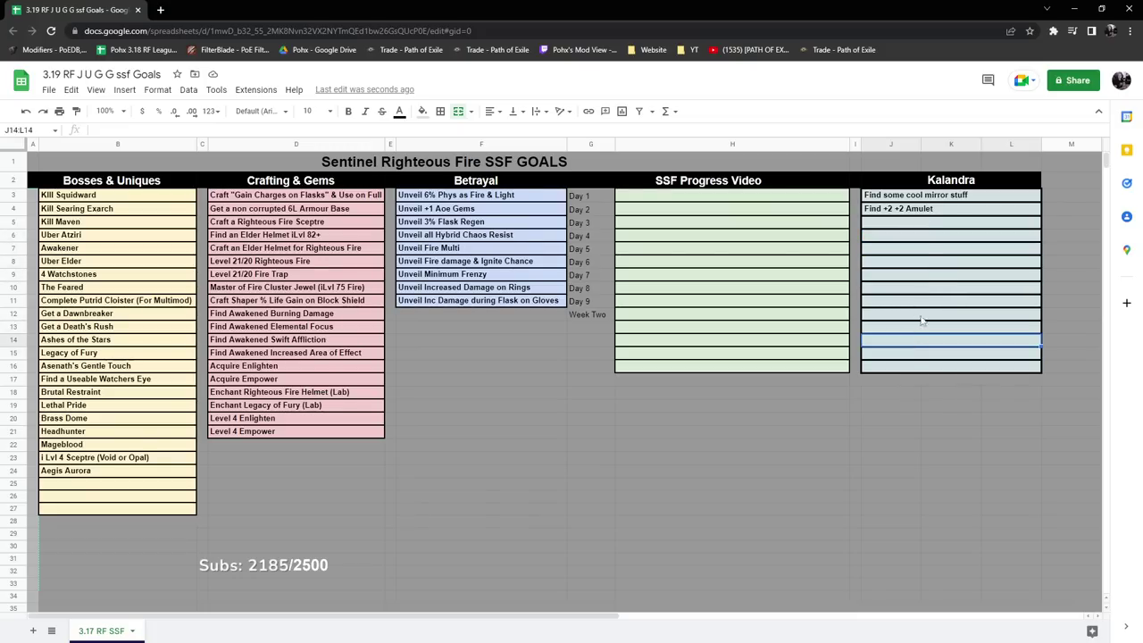
key("Up")
key("Up")
key("Up")
key("Up")
key("Up")
key("Up")
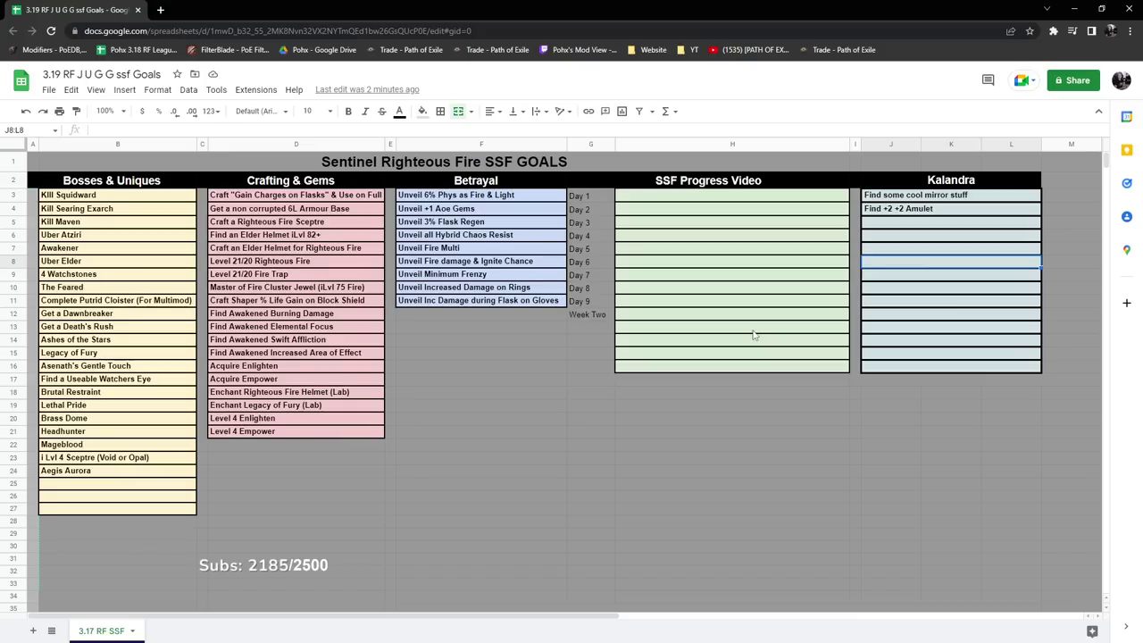
Go through the day labels beside the SSF Progress Video column from Day 1 to Day 9, and finish on an empty cell
left_click(590, 196)
left_click(586, 221)
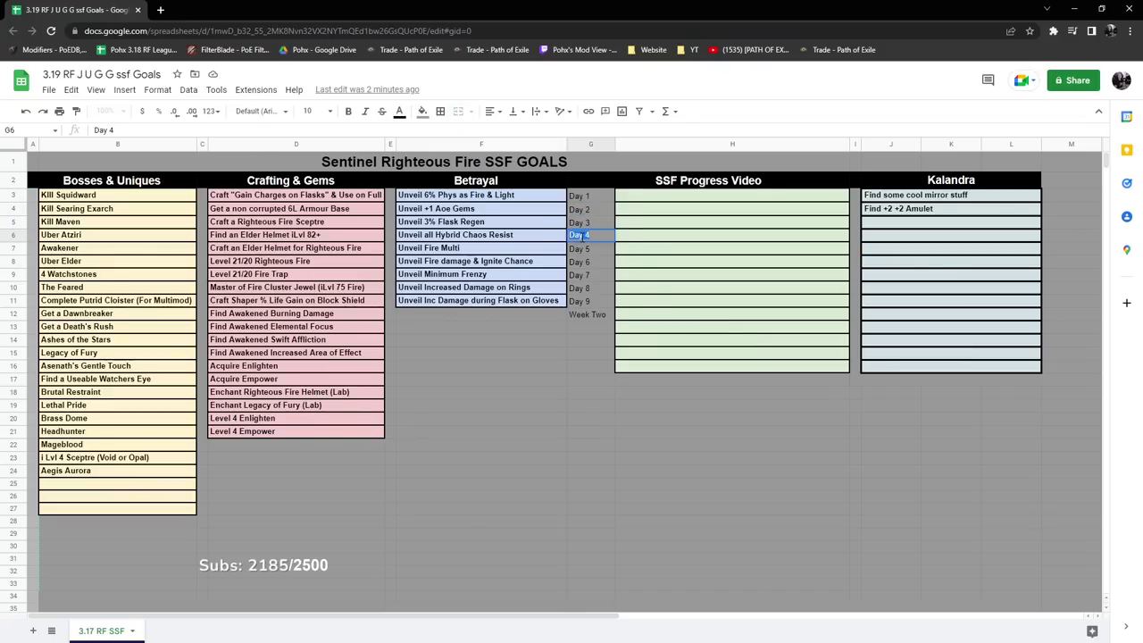
left_click(583, 249)
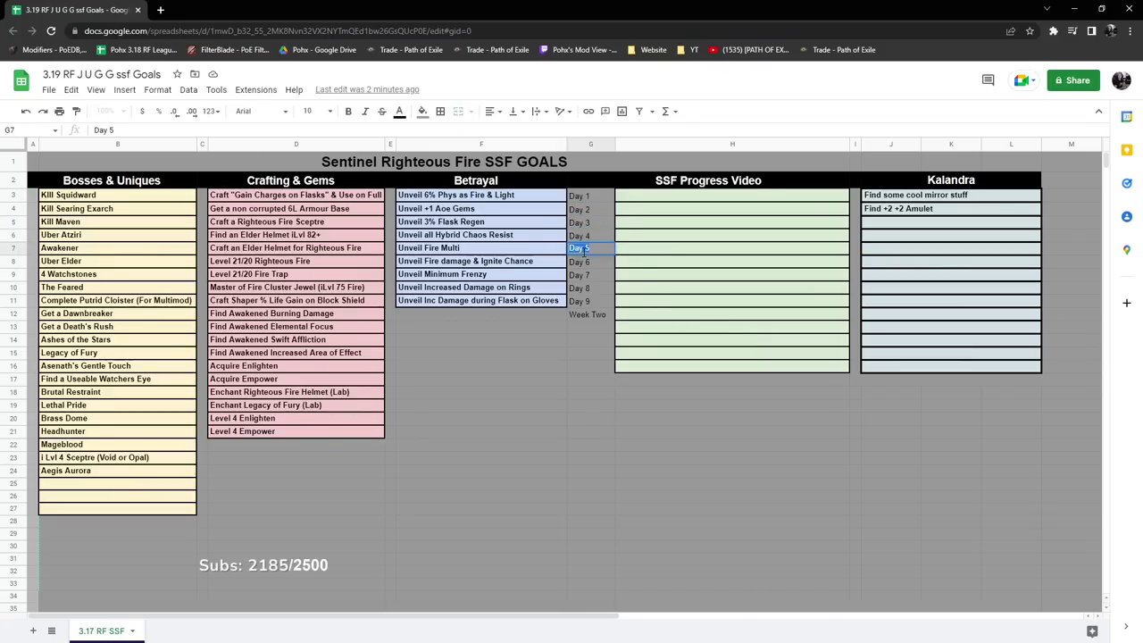
left_click(585, 261)
triple_click(585, 261)
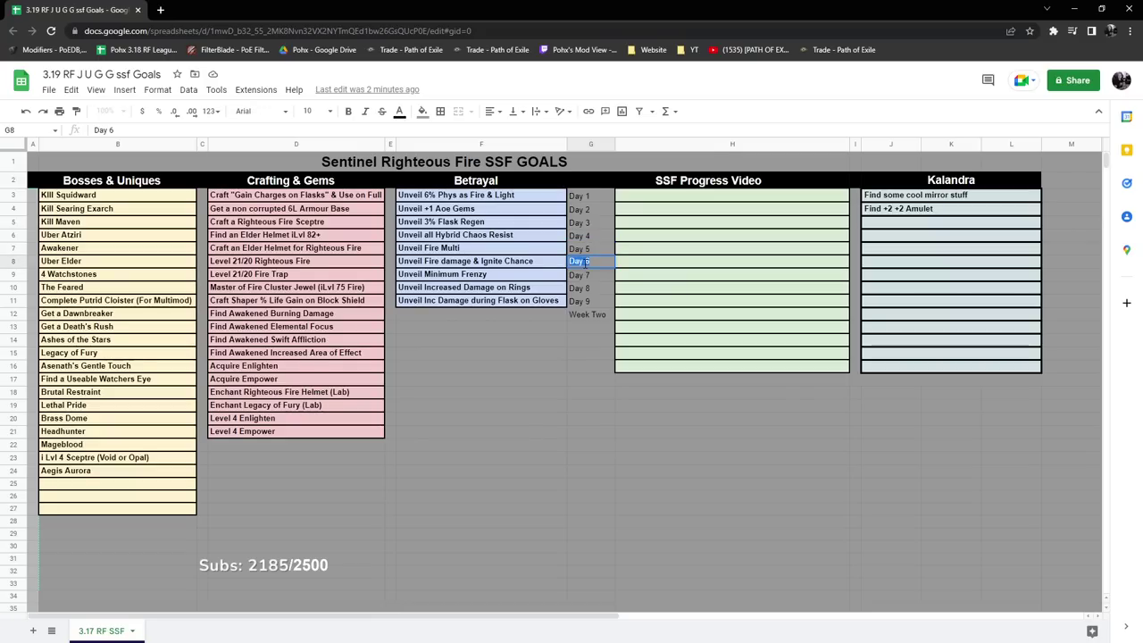
left_click(598, 218)
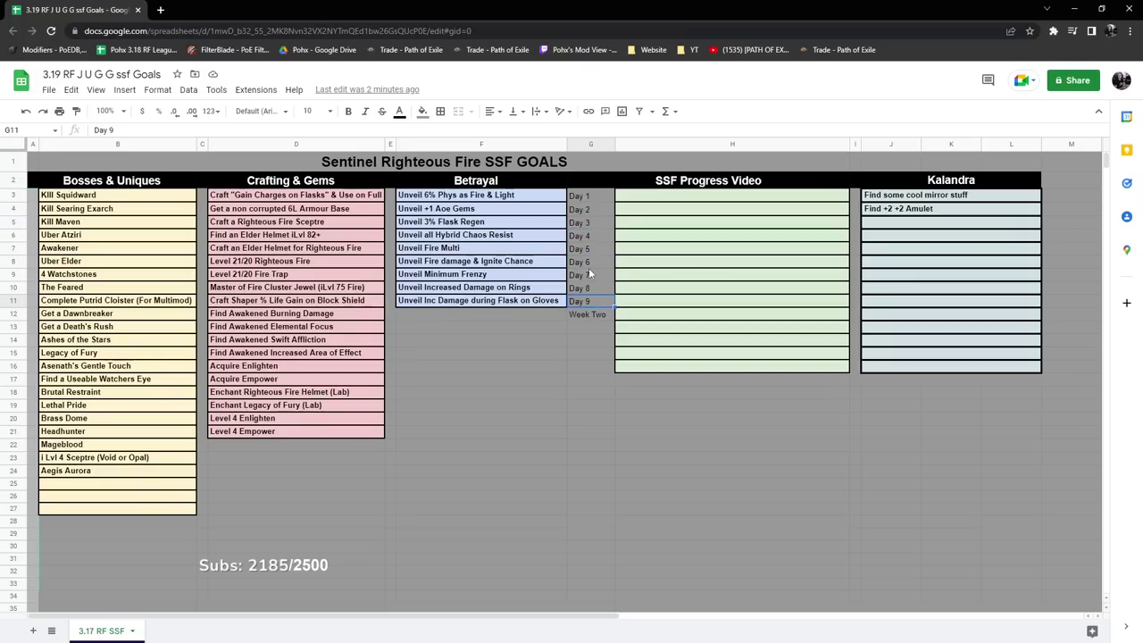
left_click(587, 262)
left_click(586, 239)
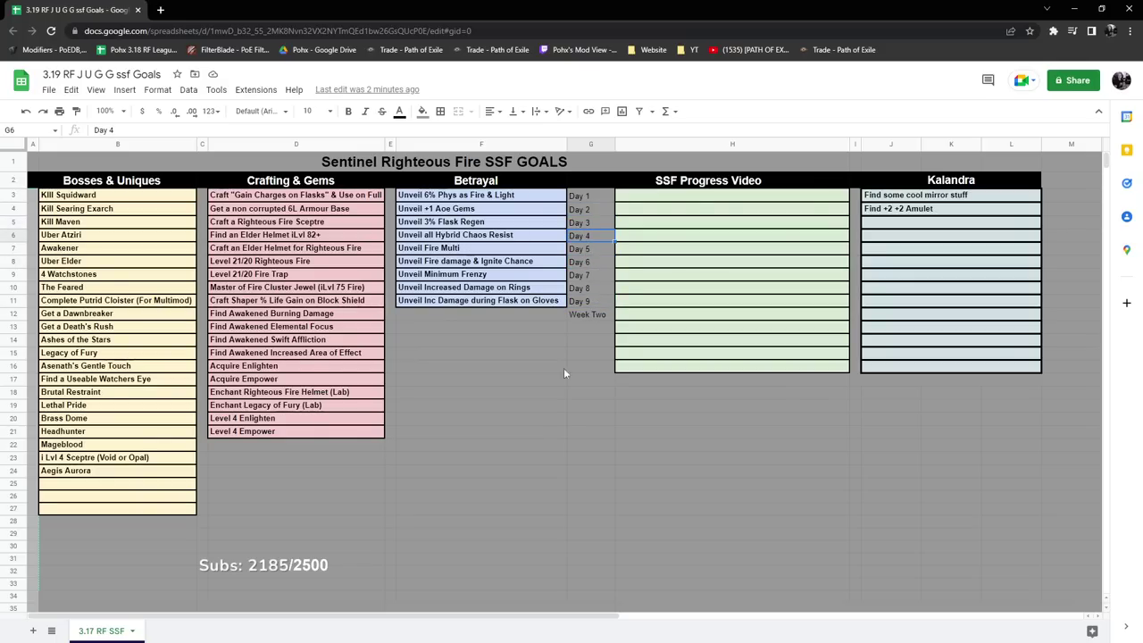
left_click(491, 538)
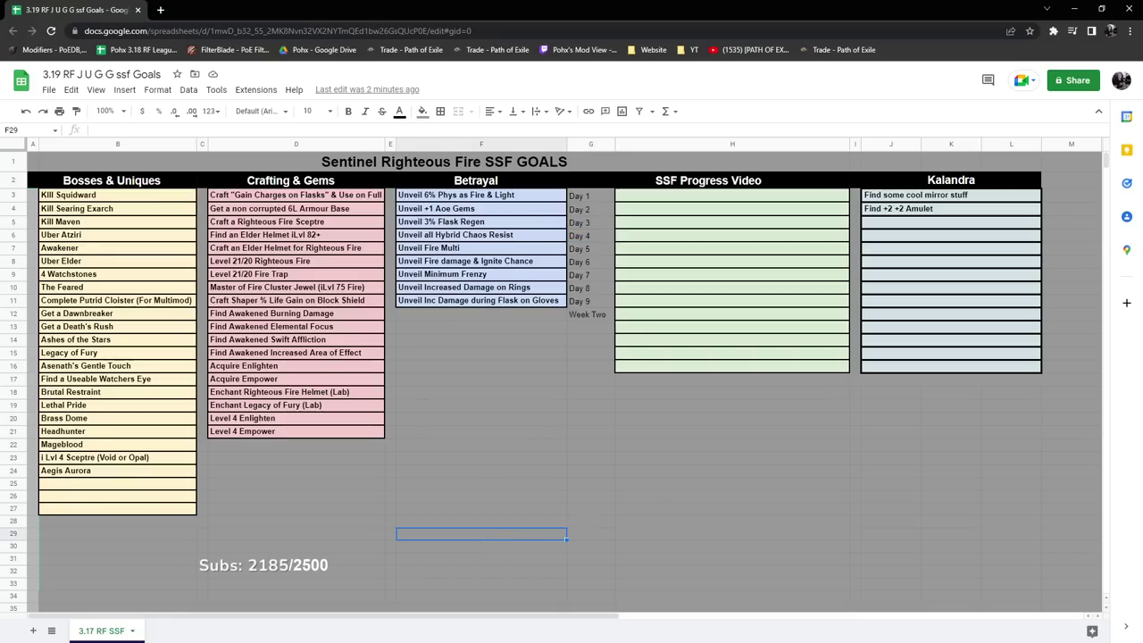